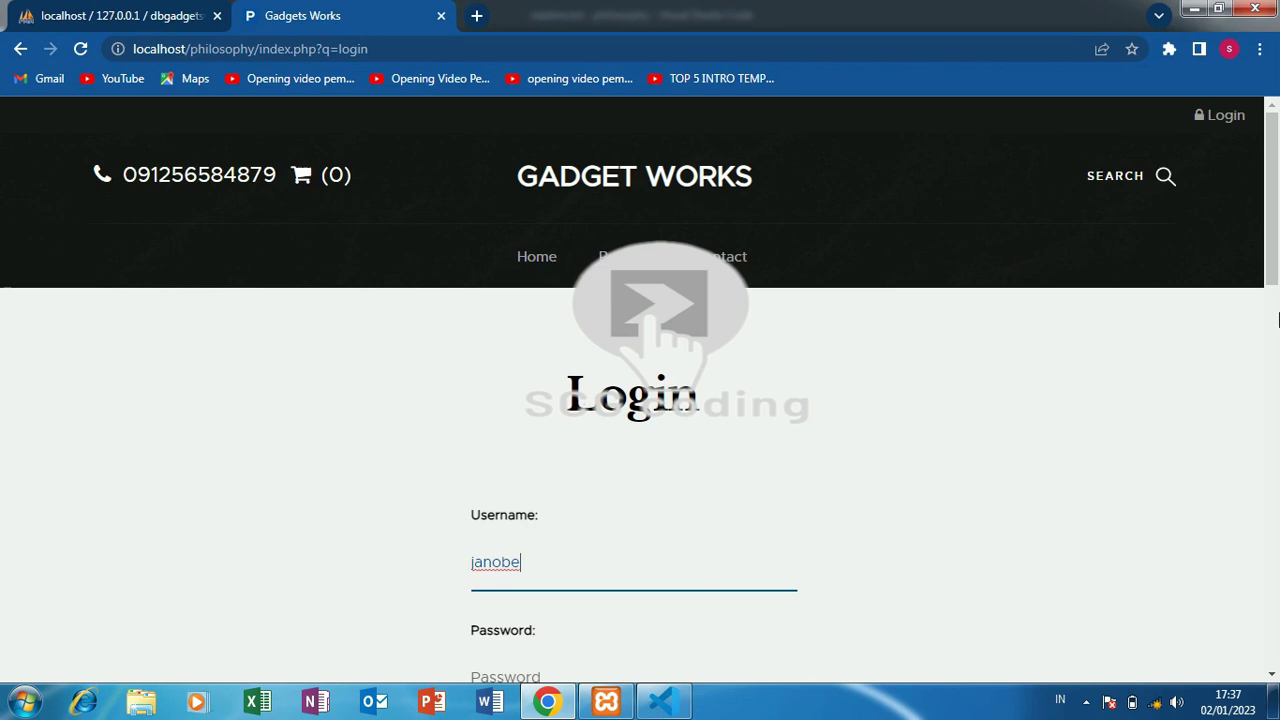
- Paste the stored password into the Gadget Works login and submit it
scroll(1114, 323, "down", 3)
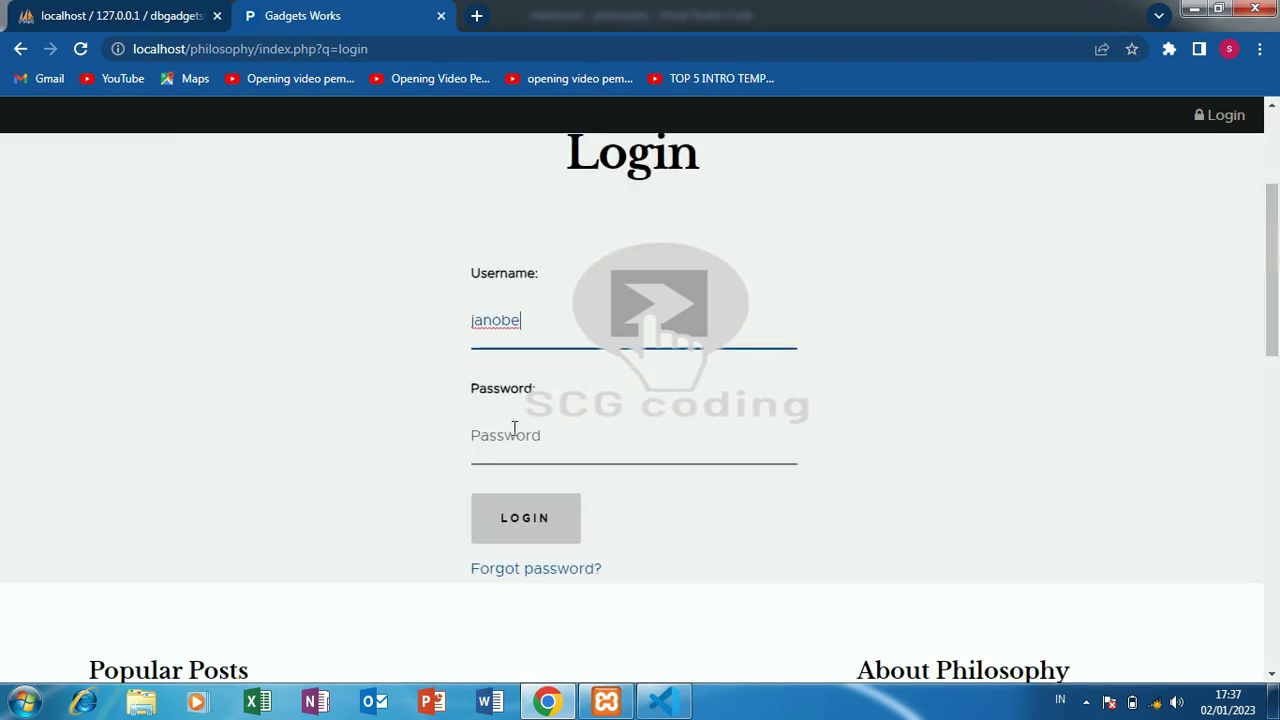
right_click(510, 430)
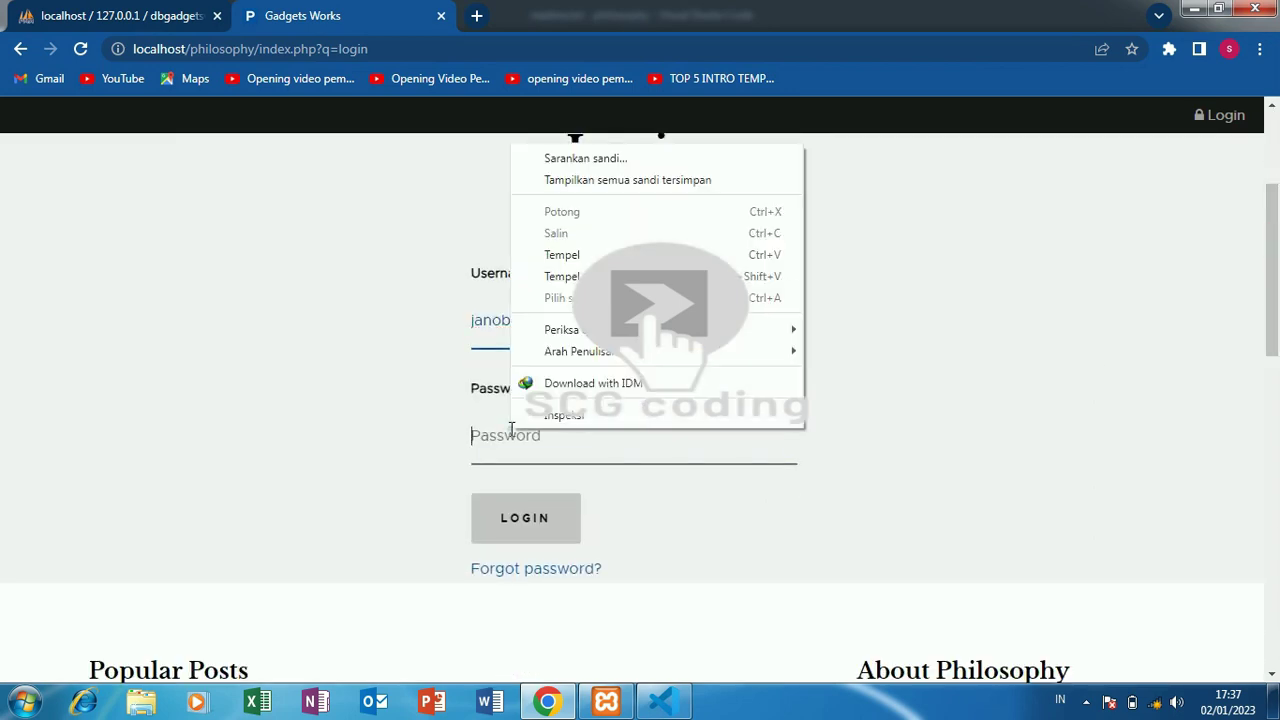
left_click(588, 263)
left_click(535, 517)
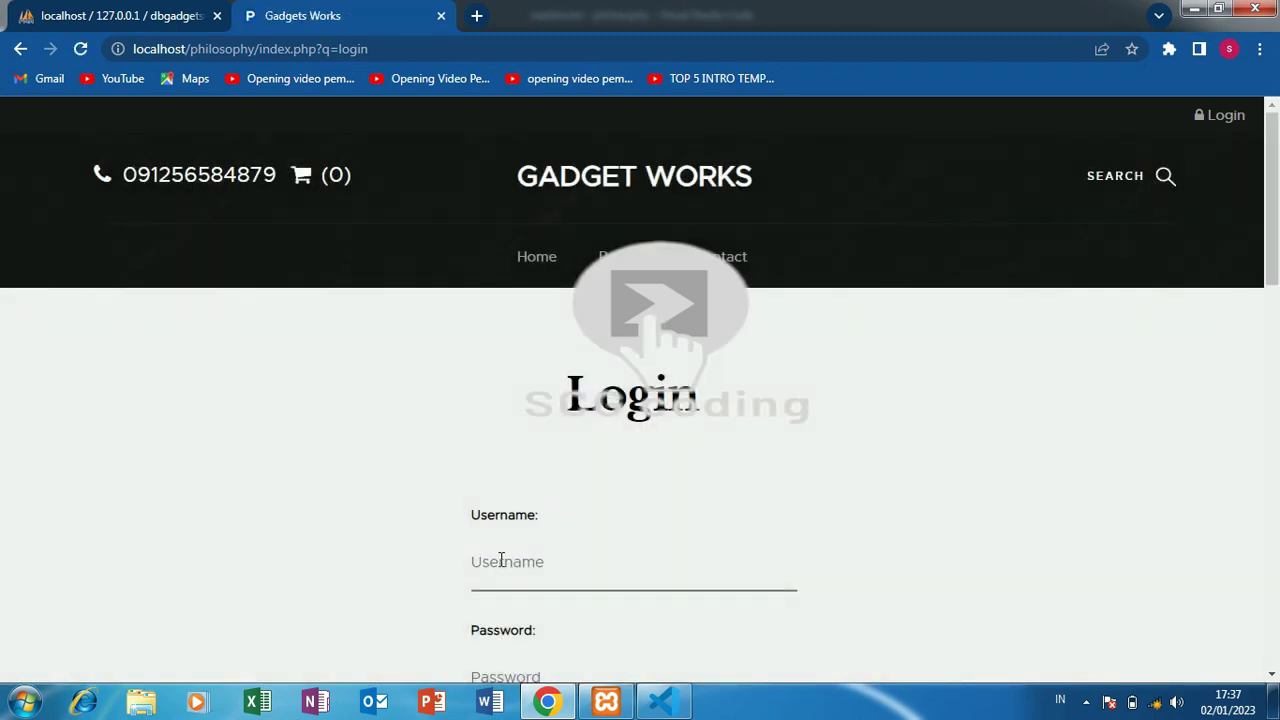
- Retry the login with the pasted username and a typed password, then return to phpMyAdmin
right_click(501, 560)
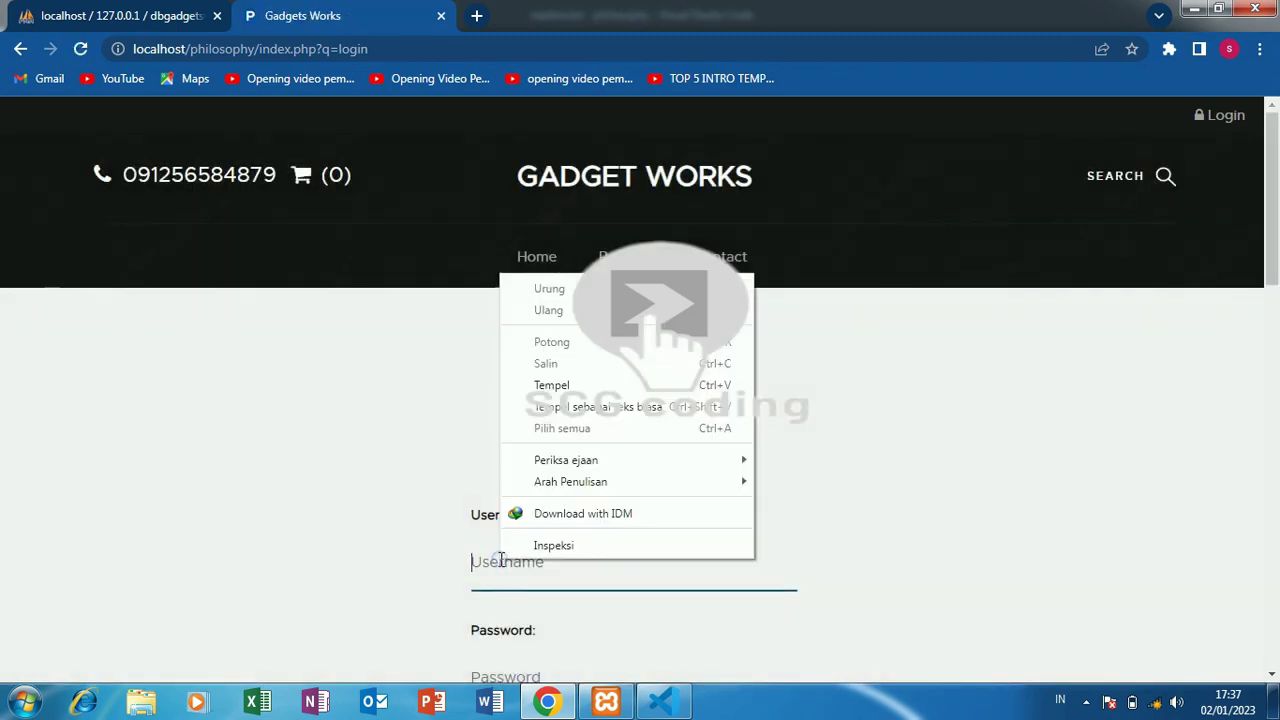
left_click(563, 388)
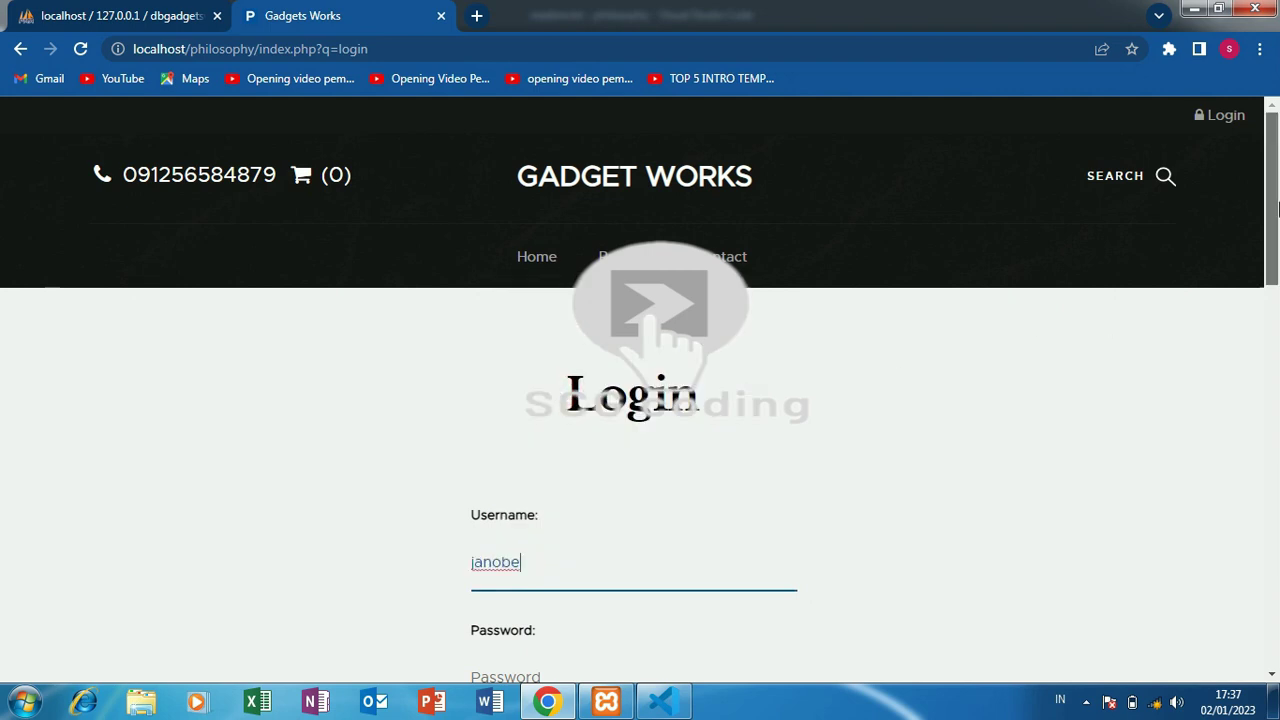
scroll(1274, 205, "down", 4)
left_click(538, 238)
type("a")
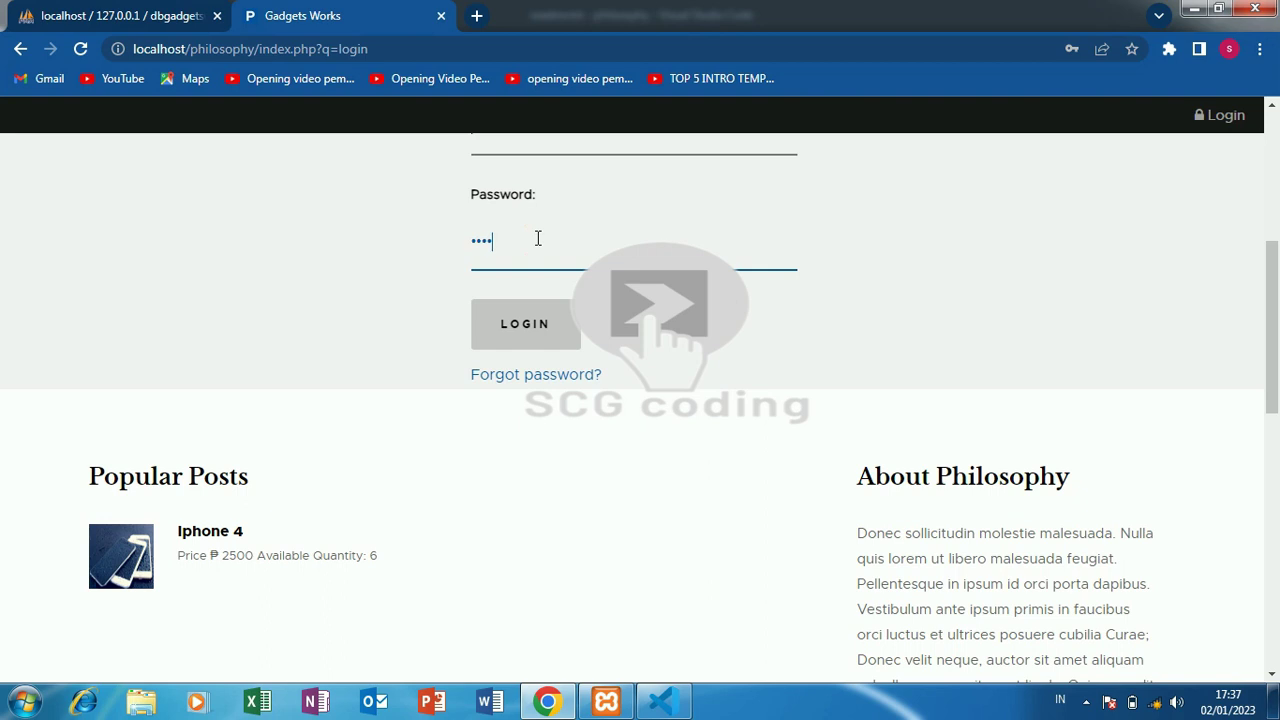
key("Return")
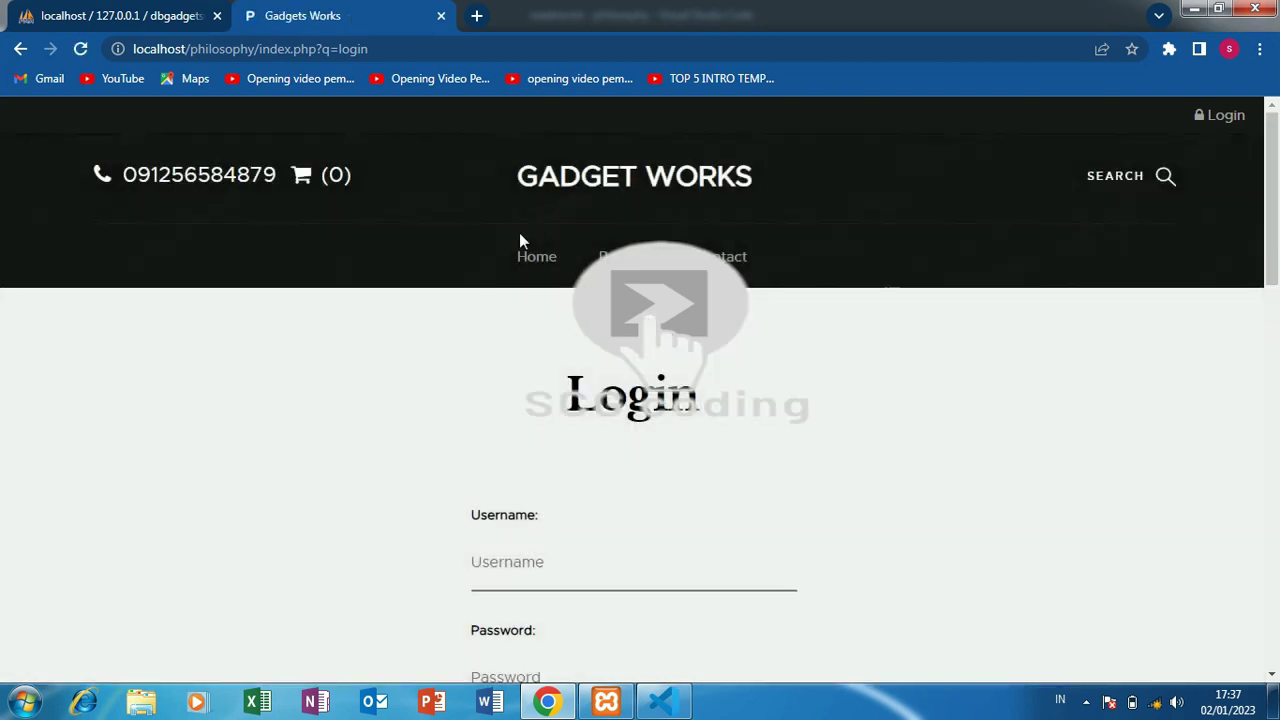
left_click(88, 14)
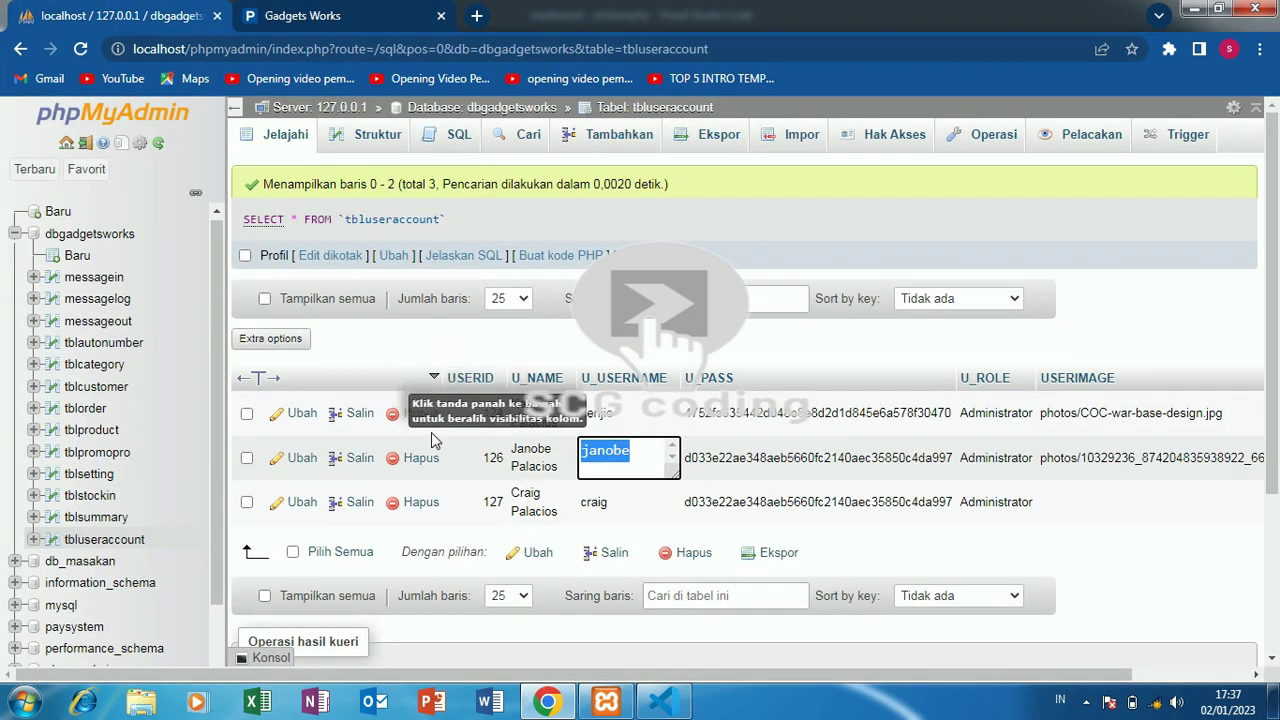
left_click(652, 705)
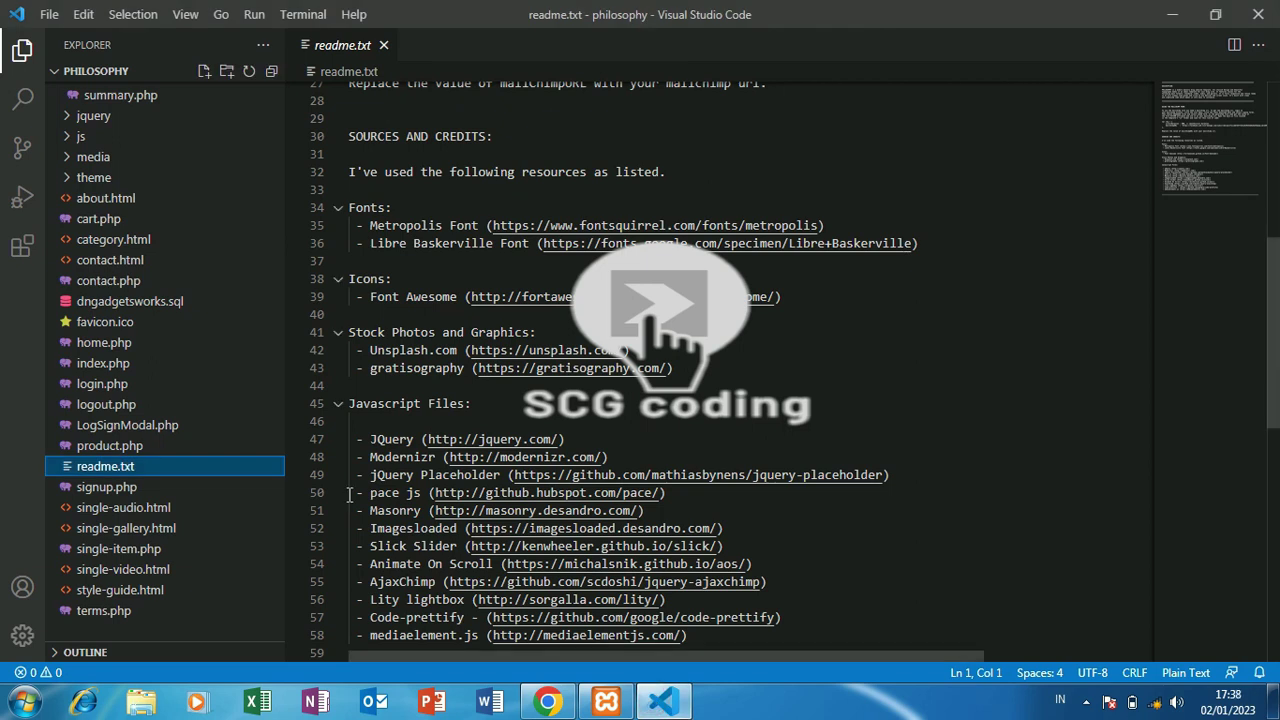
left_click_drag(282, 370, 283, 158)
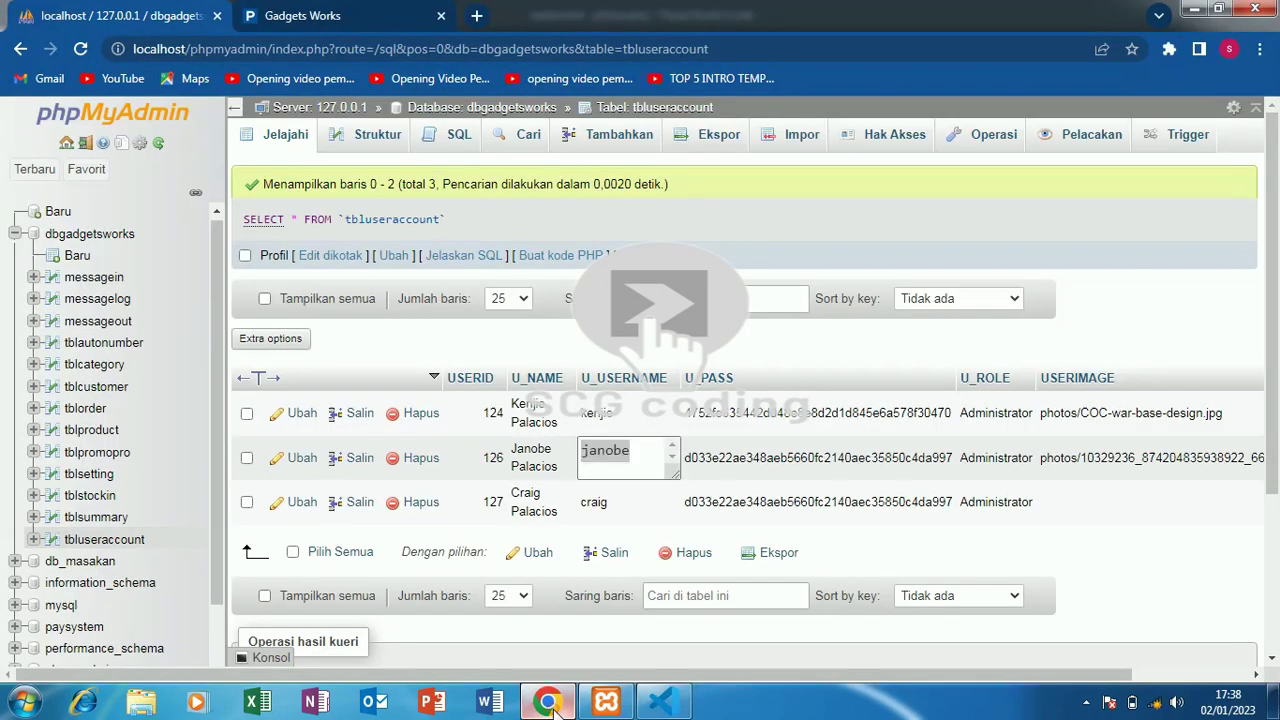
left_click(547, 702)
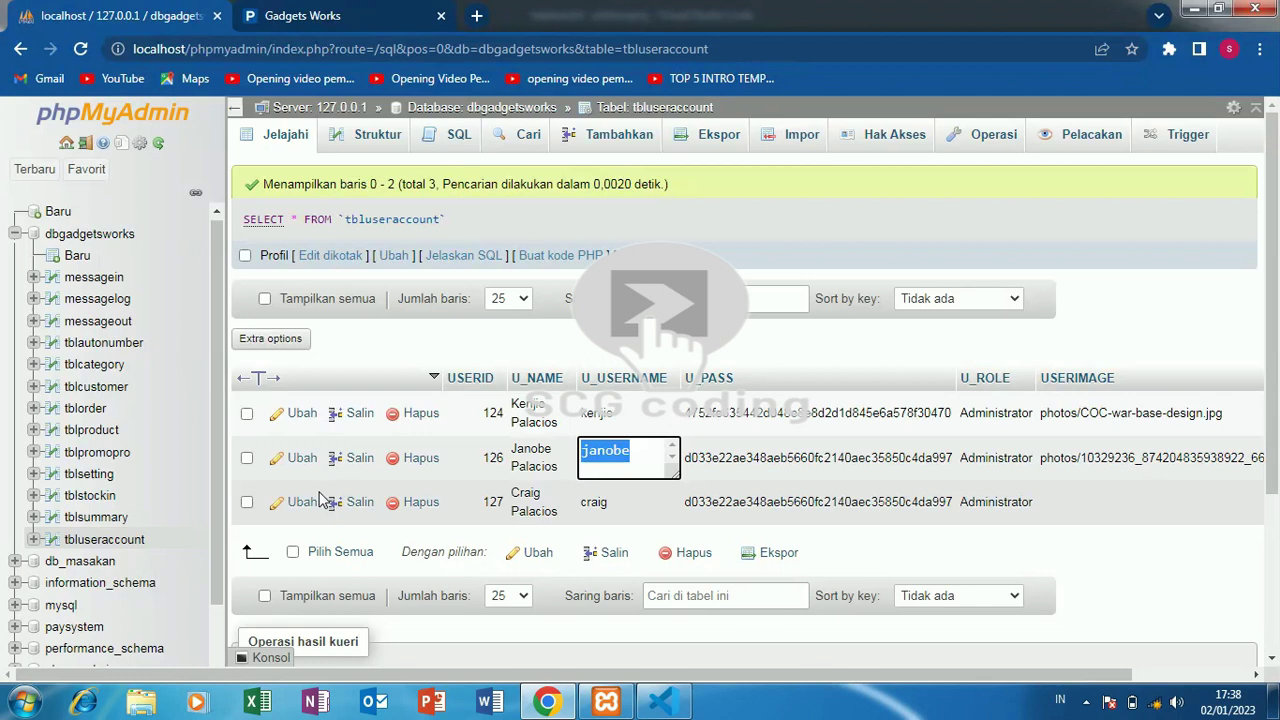
- Open the edit form for user 126 and select its U_USERNAME value
left_click(300, 461)
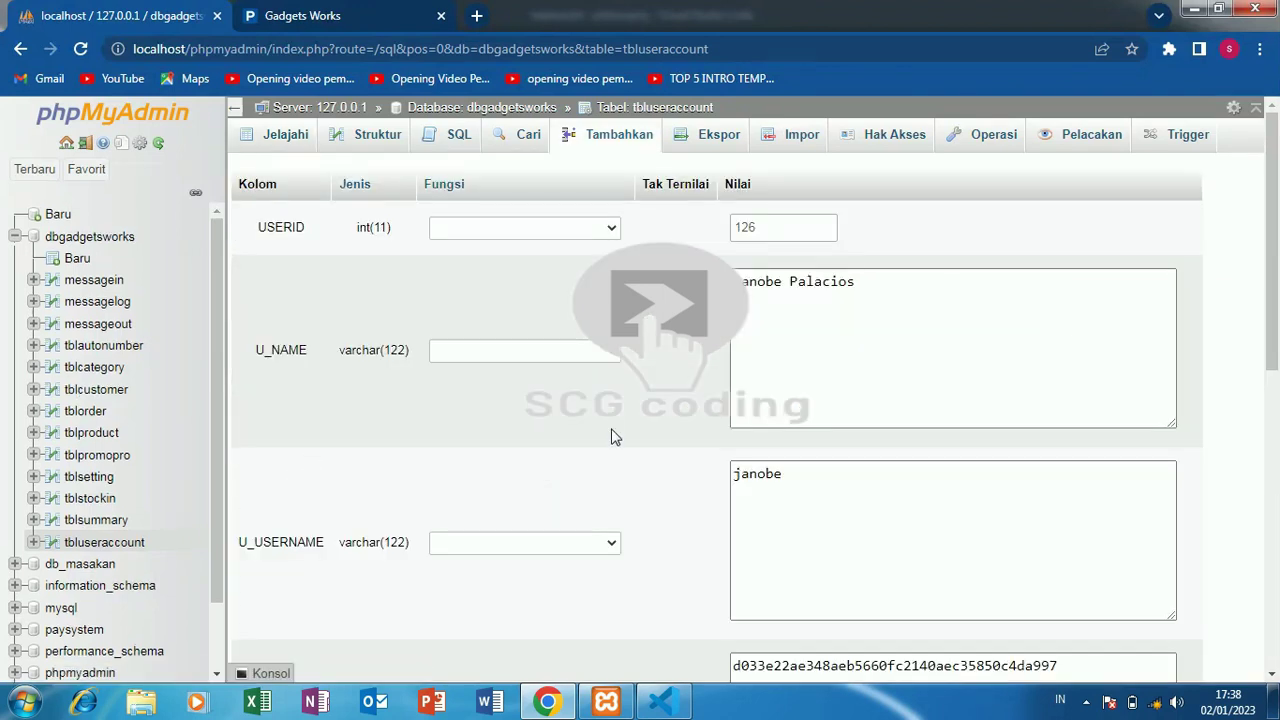
scroll(1278, 248, "down", 3)
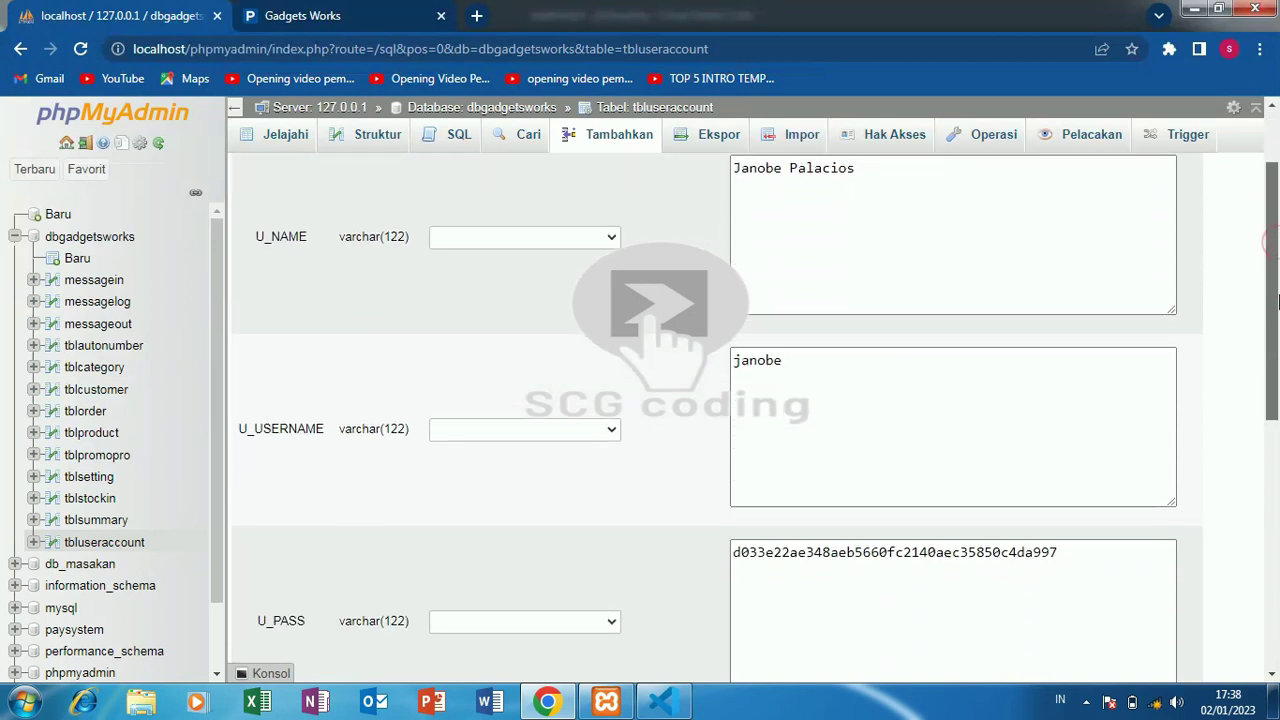
left_click(834, 303)
double_click(832, 303)
key("ctrl+c")
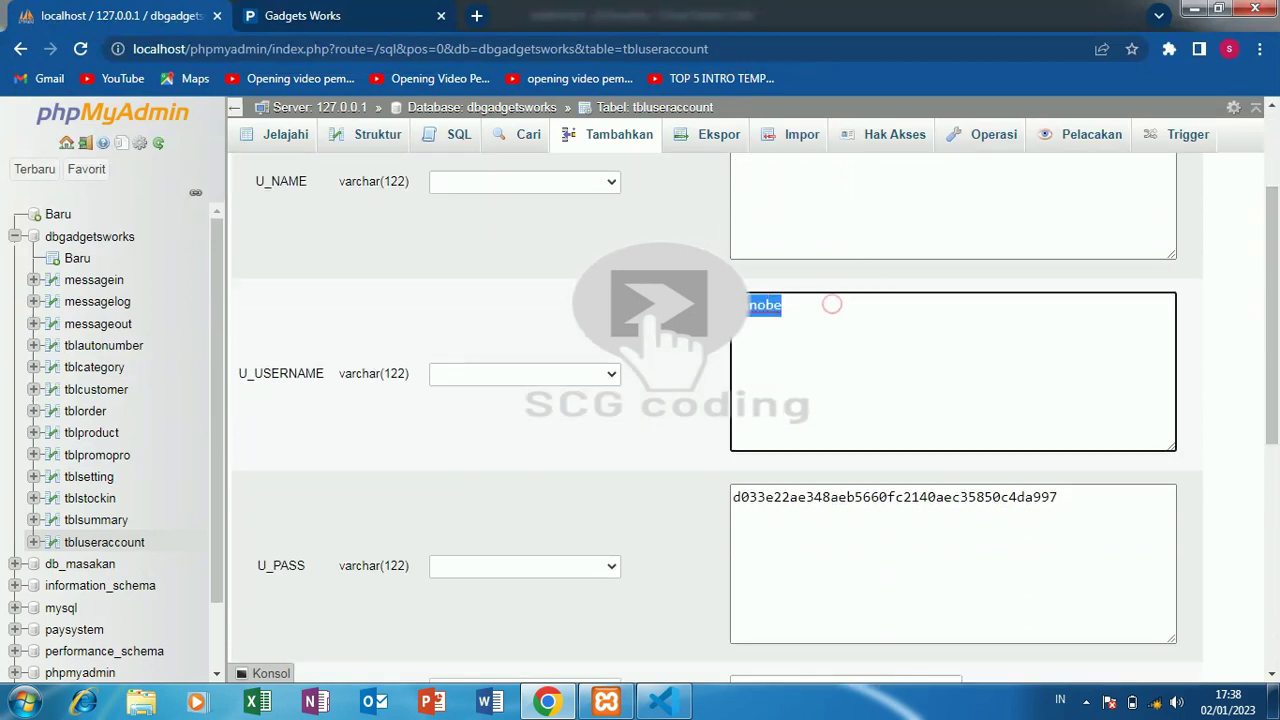
- Load localhost/philosophy/admin/login.php in the Gadget Works tab
left_click(297, 12)
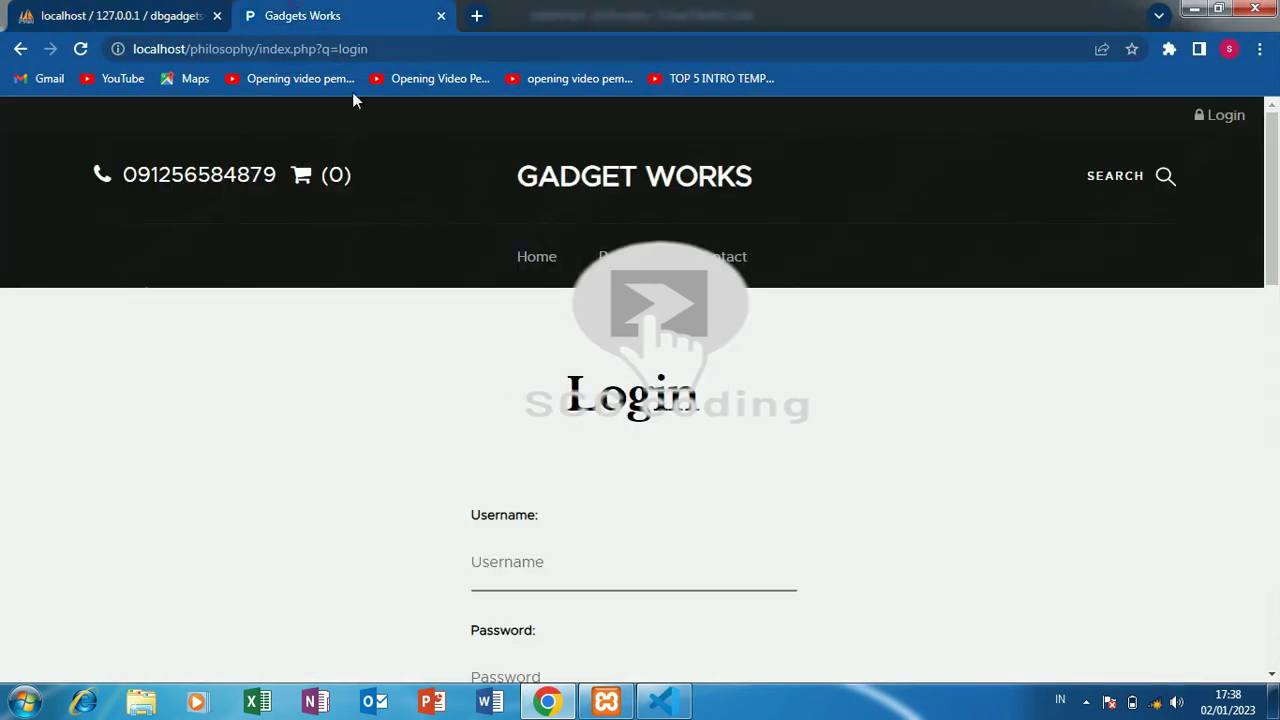
left_click_drag(259, 48, 549, 48)
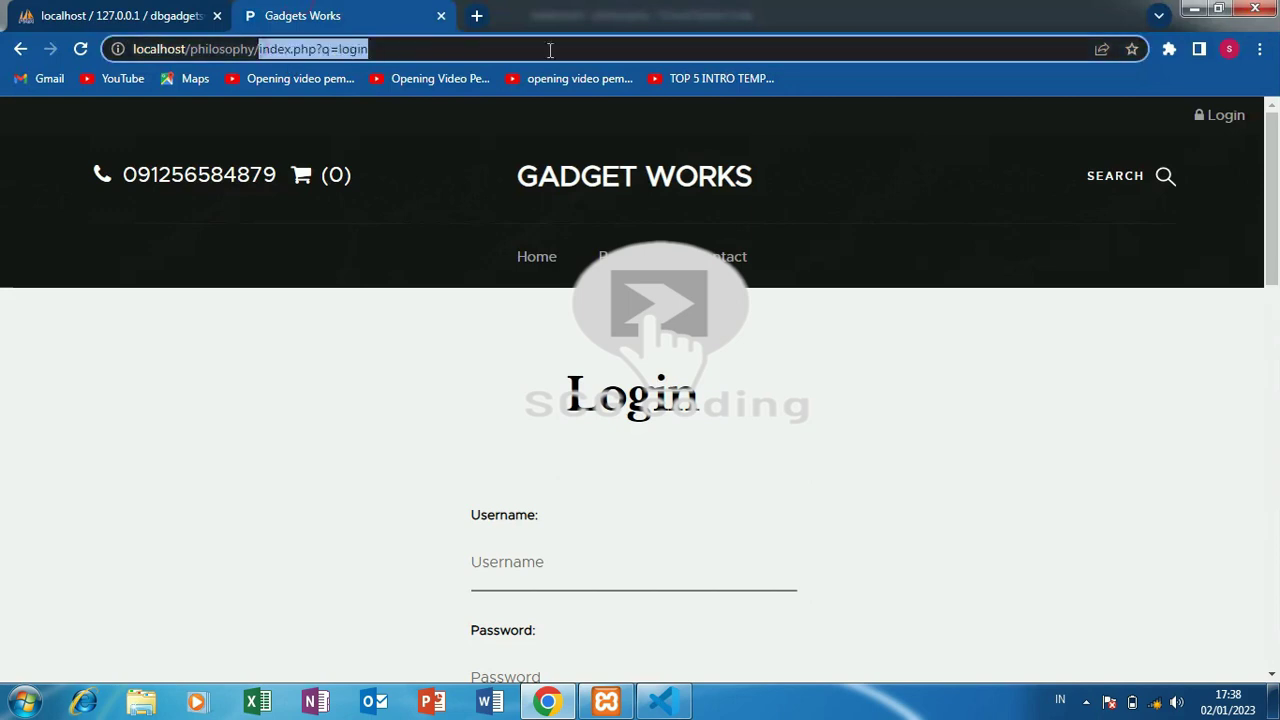
type("admin")
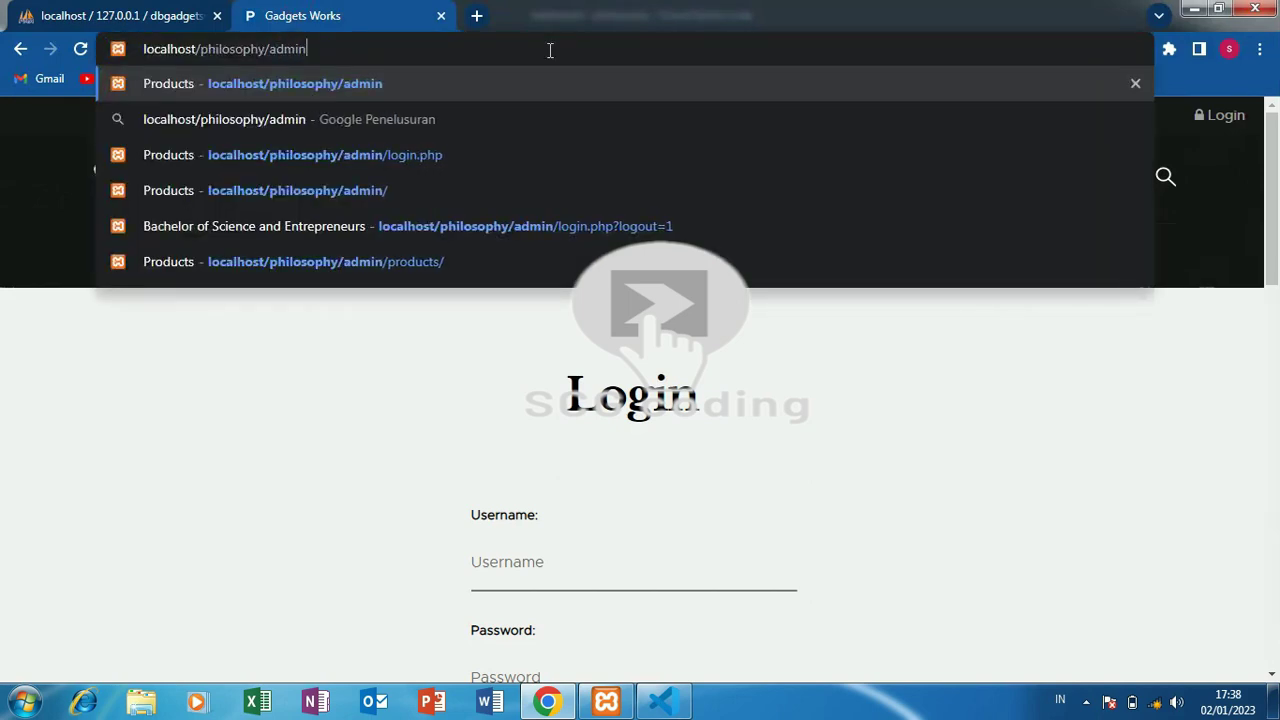
key("Down")
key("Down")
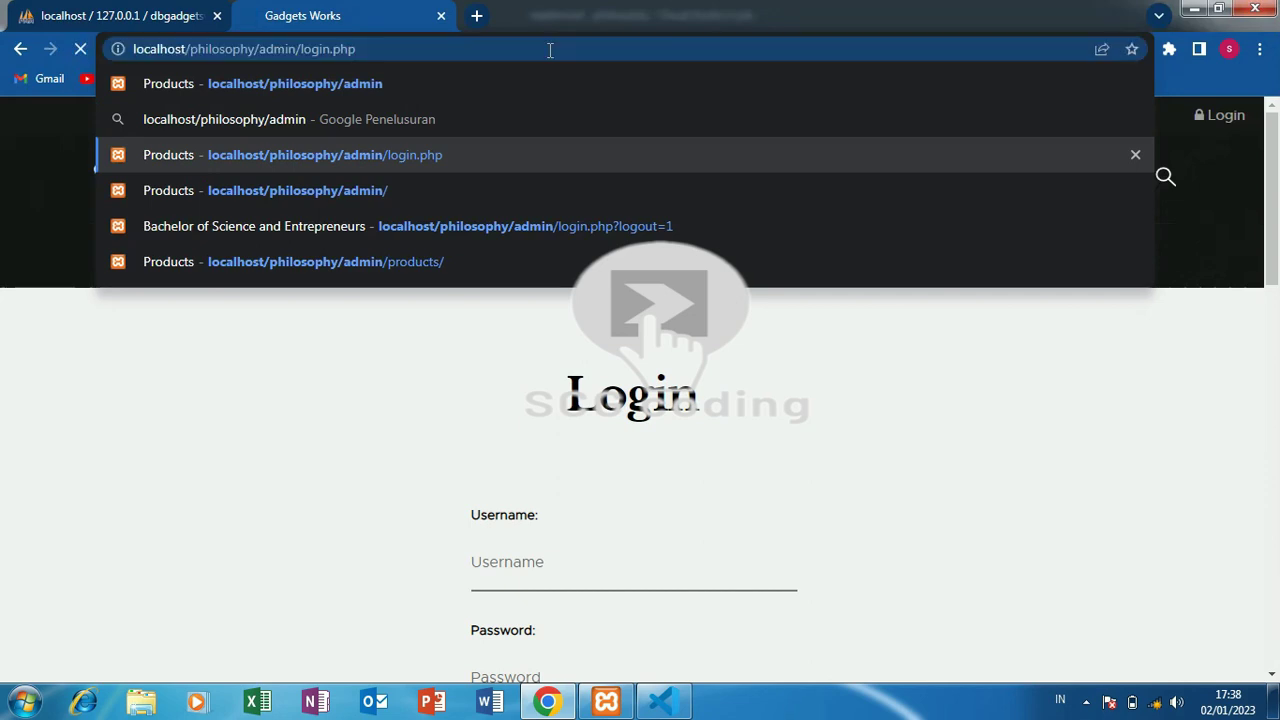
key("Return")
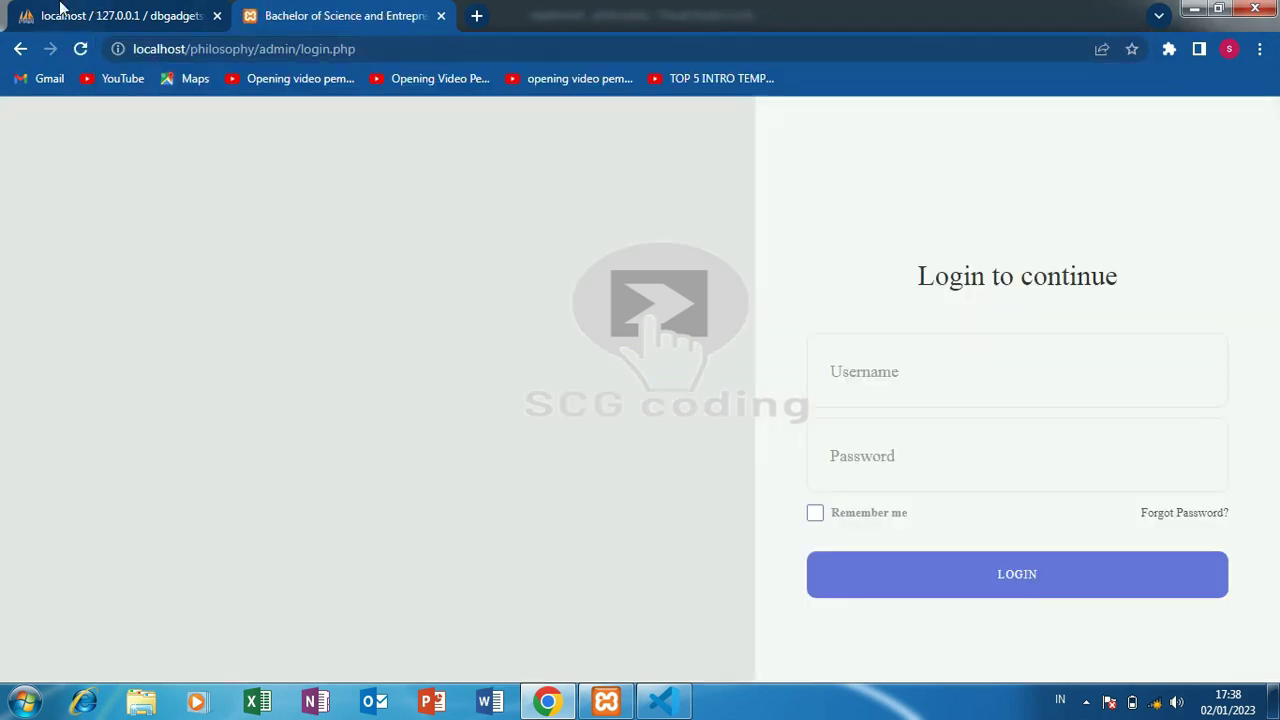
- Copy the username from the edit form and paste both credentials into the admin login
left_click(64, 12)
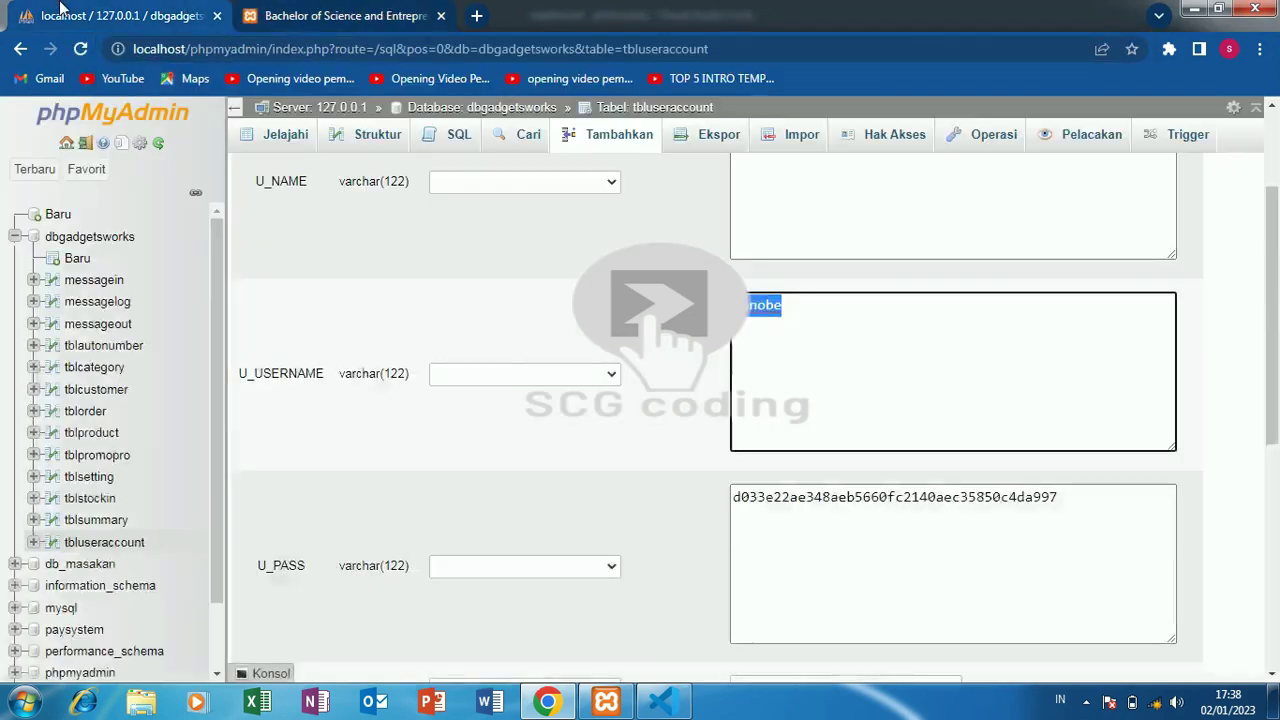
right_click(751, 322)
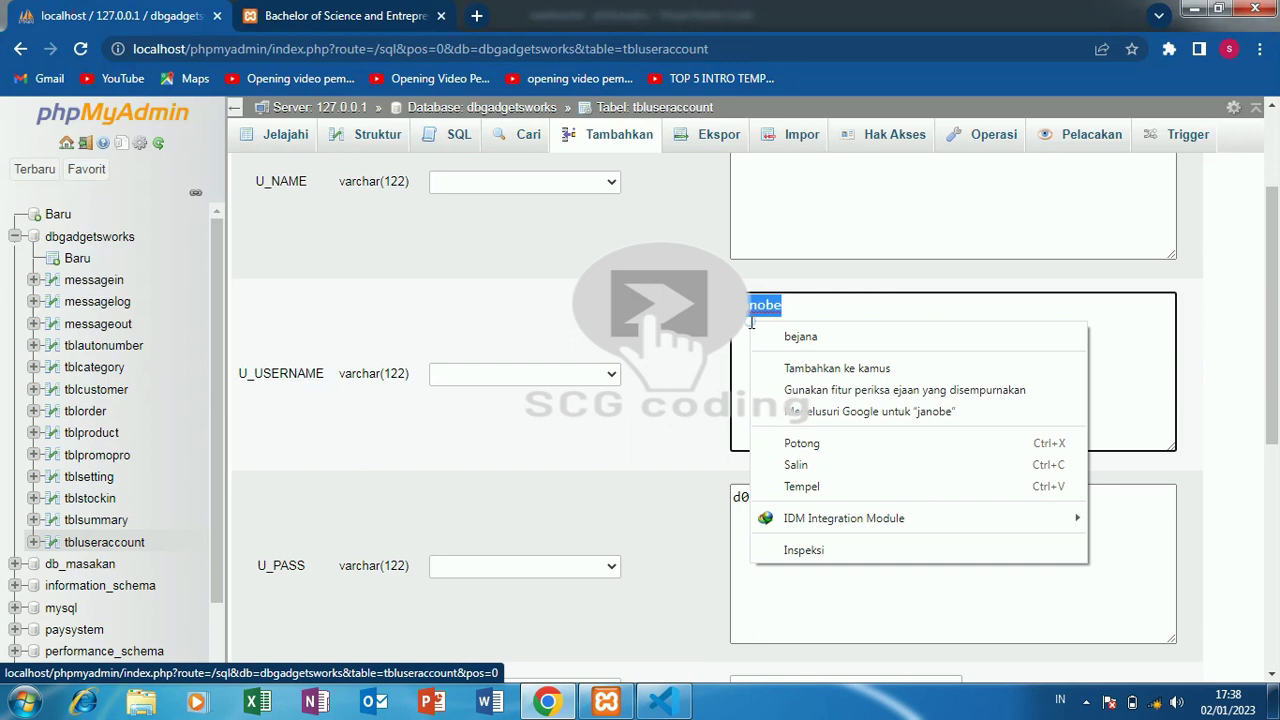
left_click(796, 466)
key("ctrl+Tab")
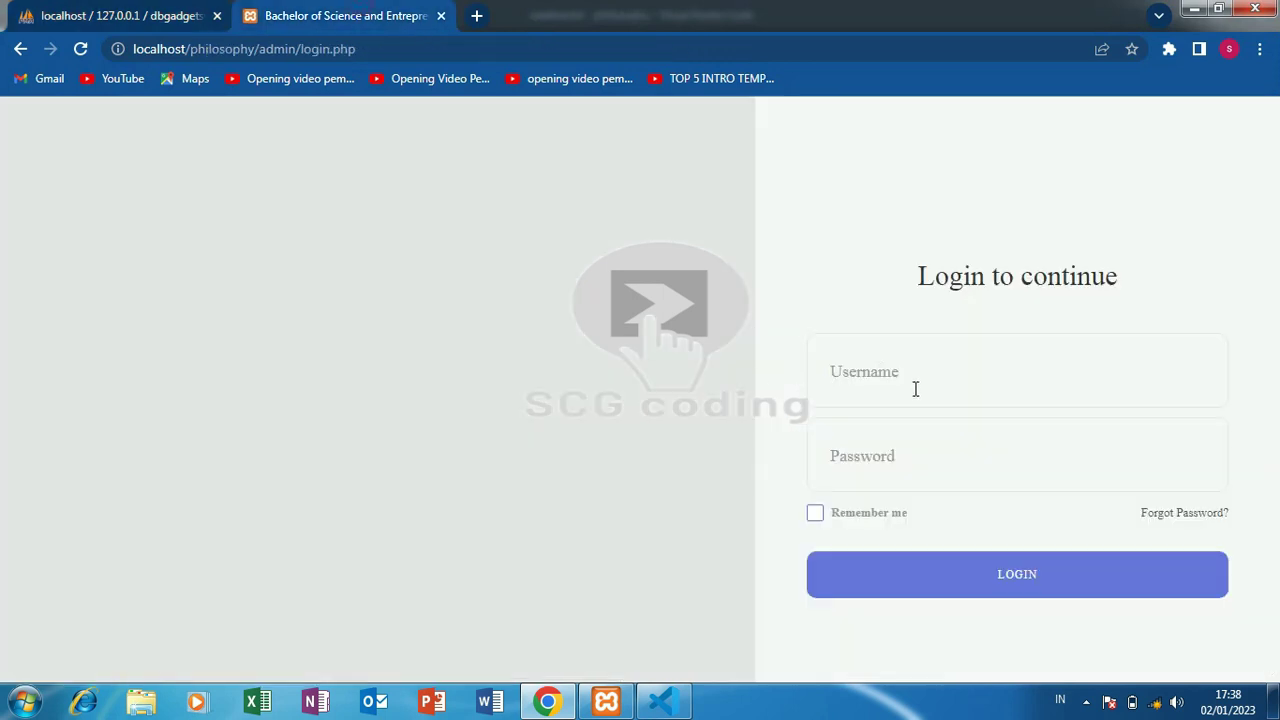
right_click(915, 389)
left_click(961, 497)
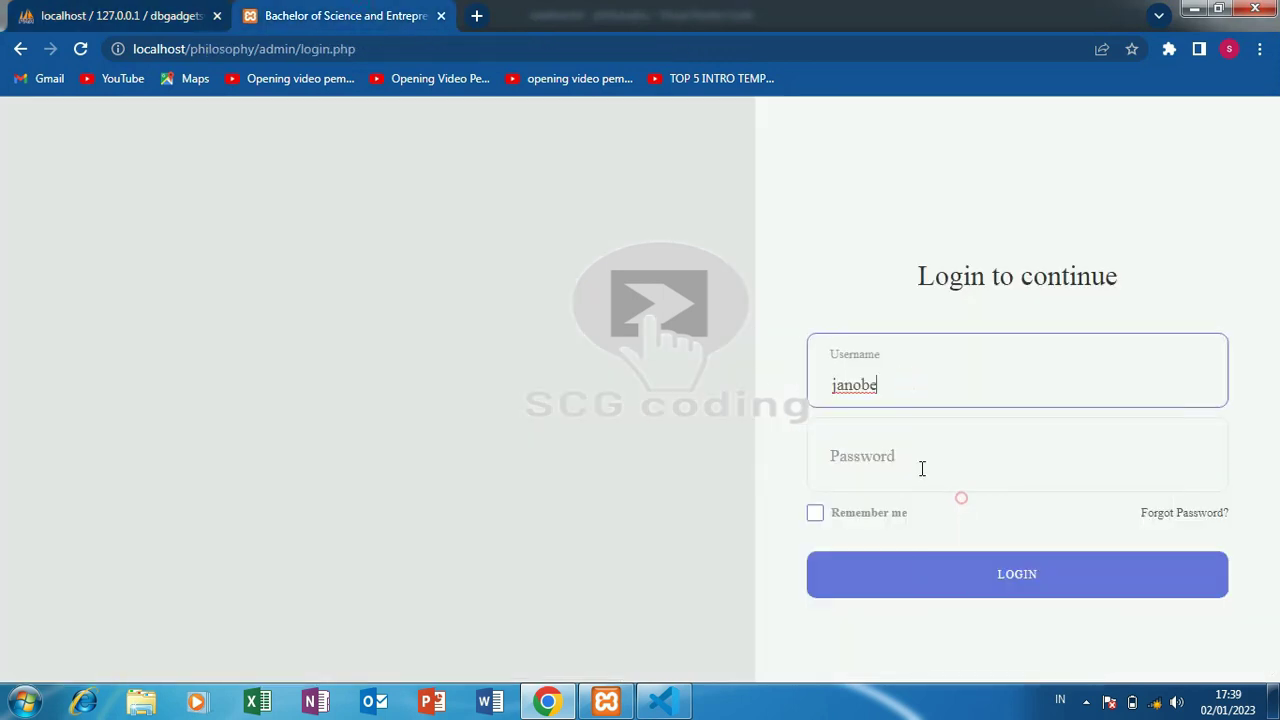
right_click(886, 456)
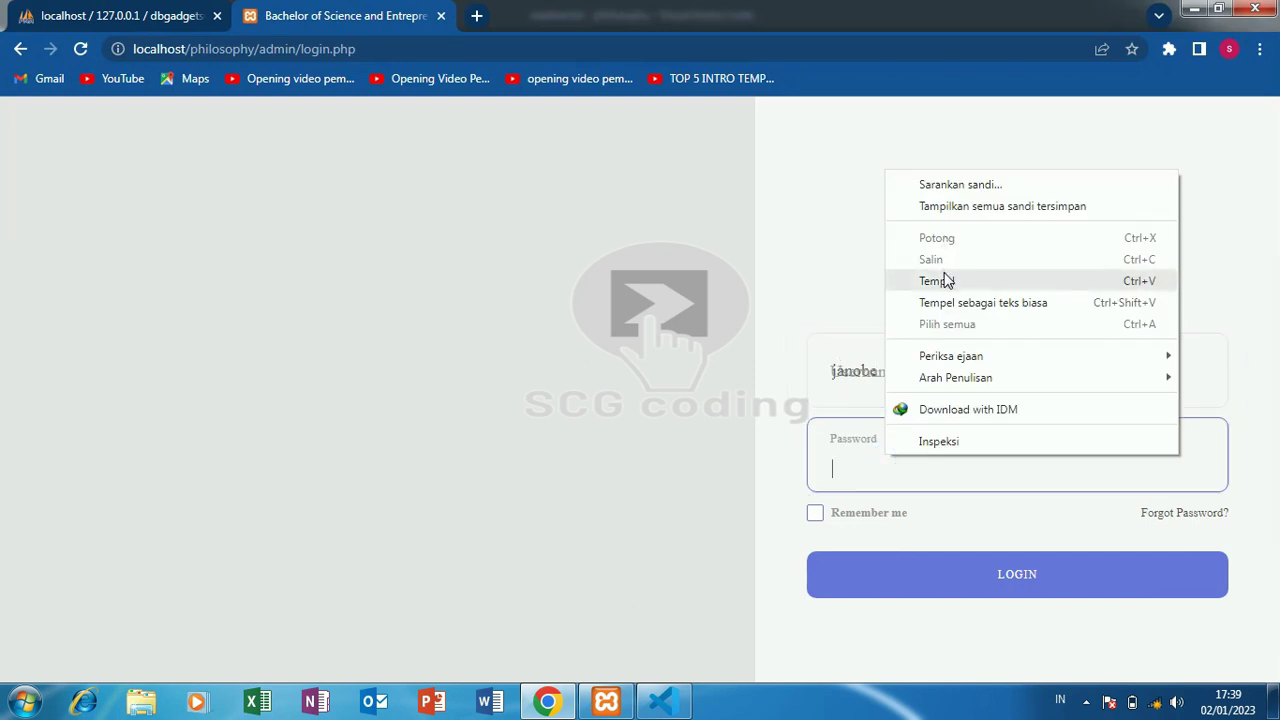
left_click(944, 276)
left_click(977, 582)
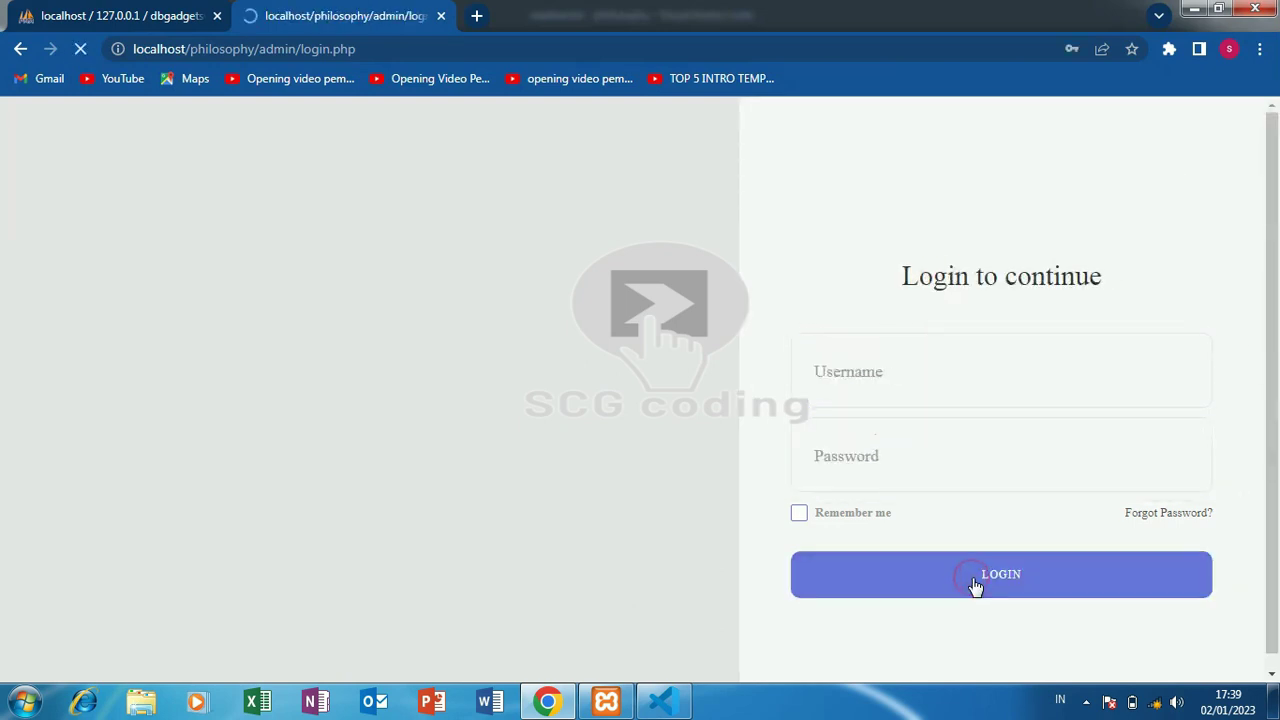
- Copy the administrator's username from the tbluseraccount rows and log in again with it
left_click(150, 12)
left_click(118, 542)
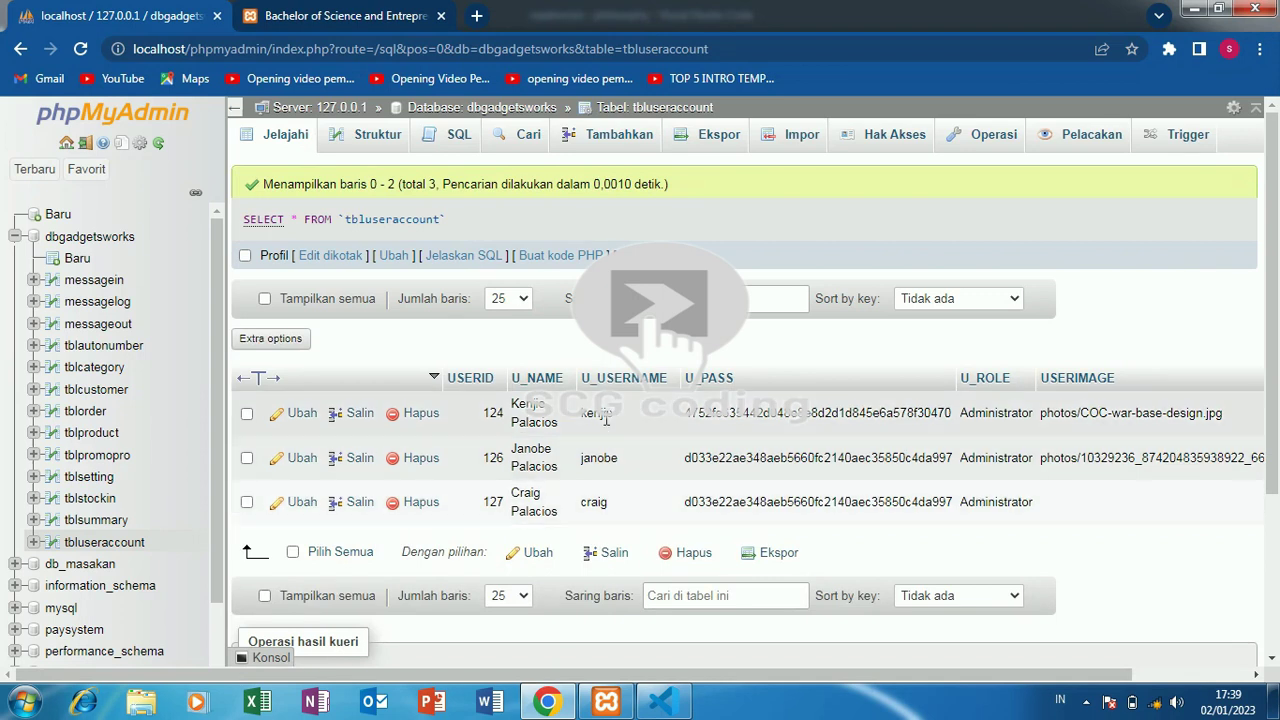
double_click(604, 420)
right_click(605, 423)
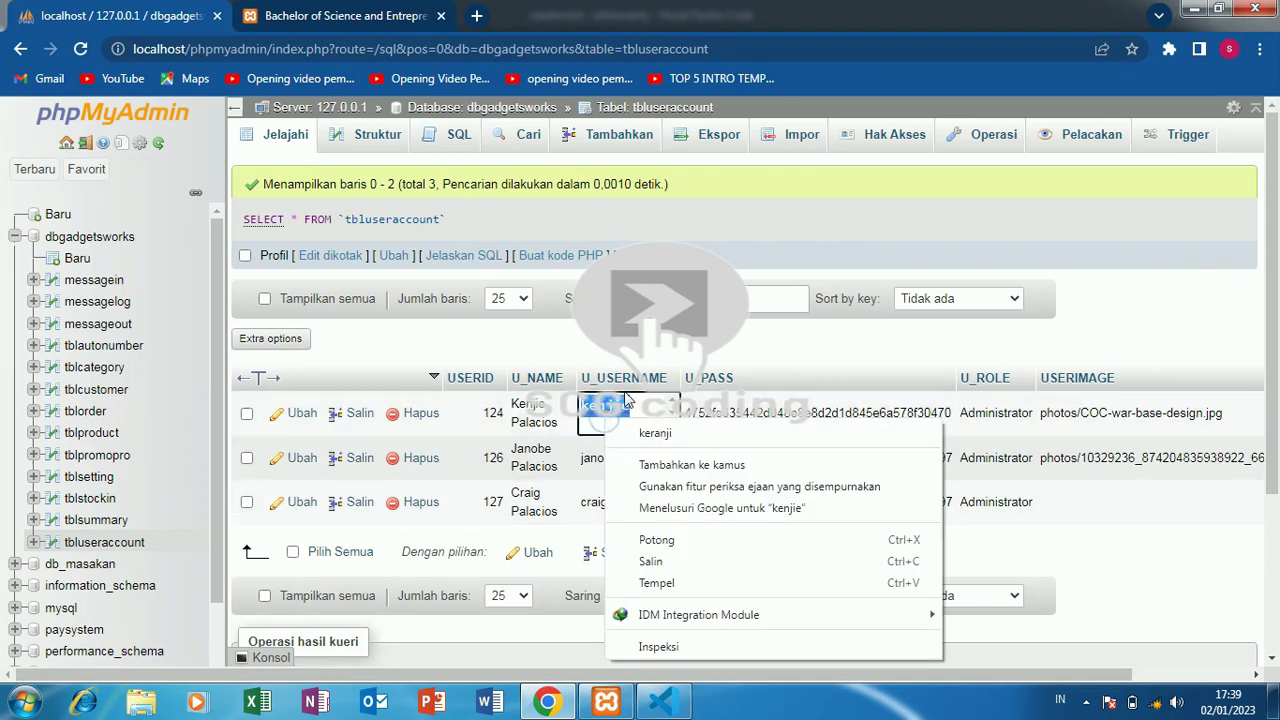
left_click(637, 562)
left_click(310, 15)
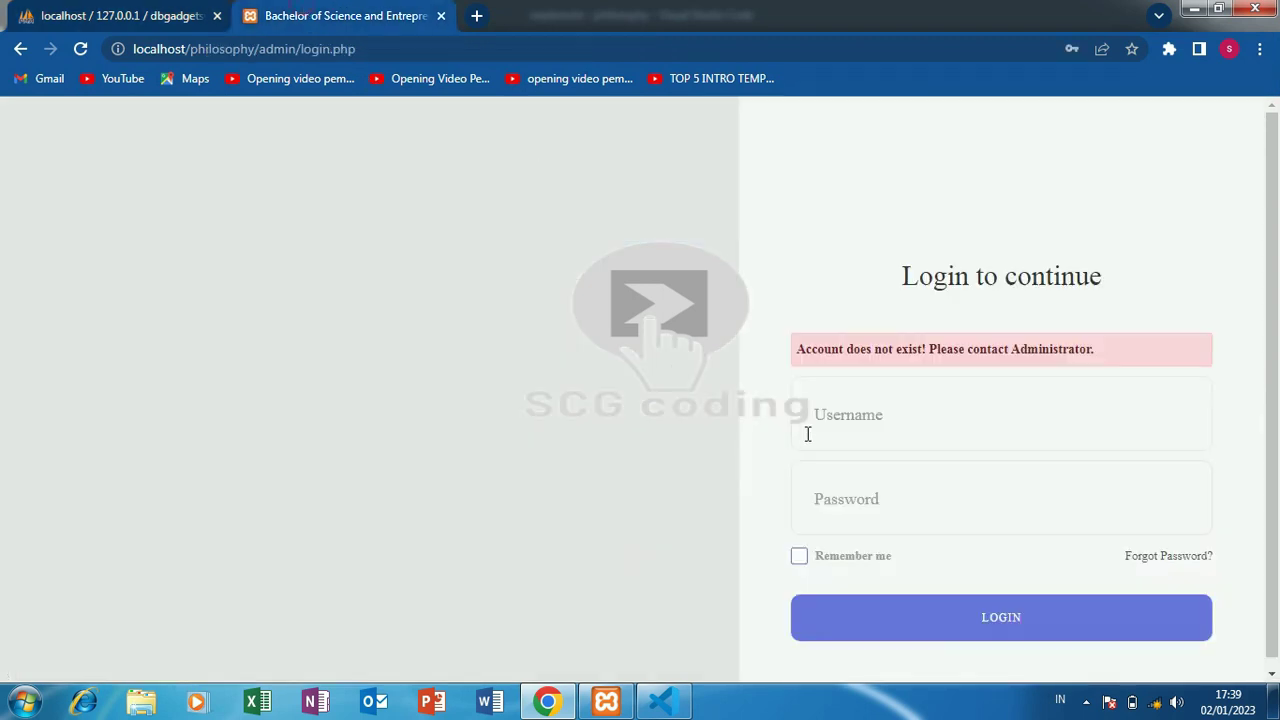
right_click(835, 415)
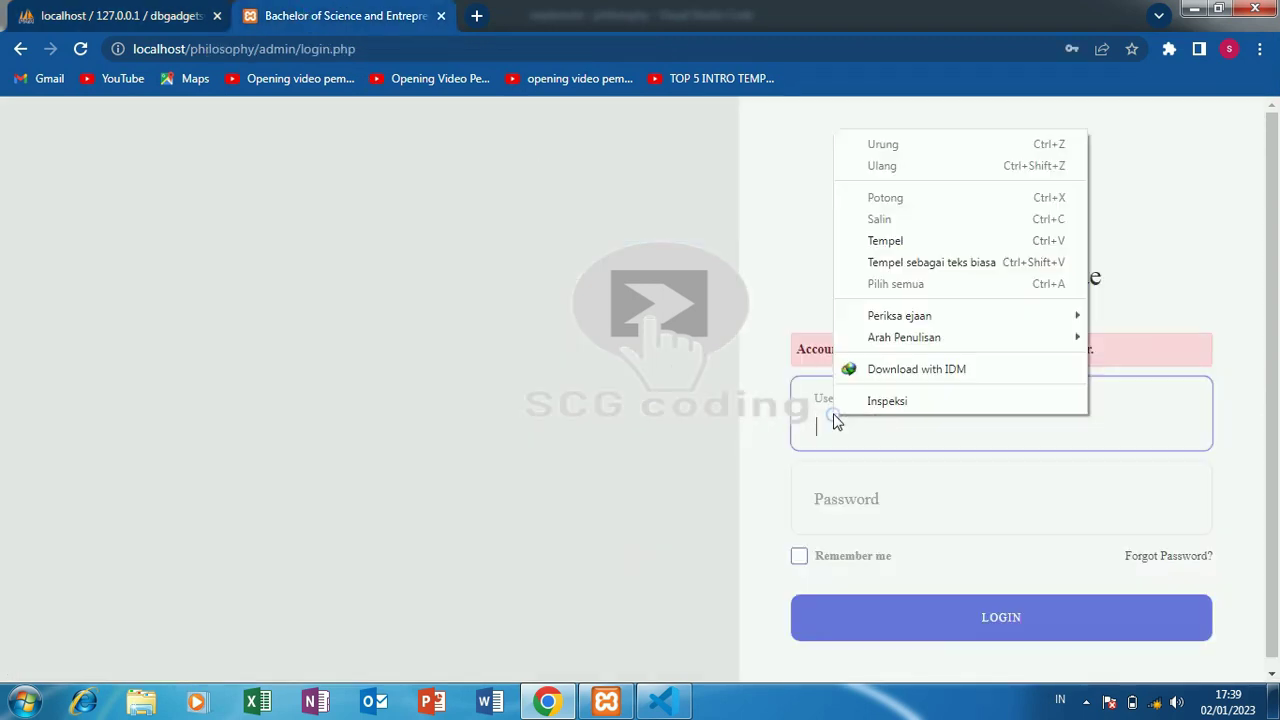
left_click(931, 245)
left_click(858, 510)
right_click(858, 511)
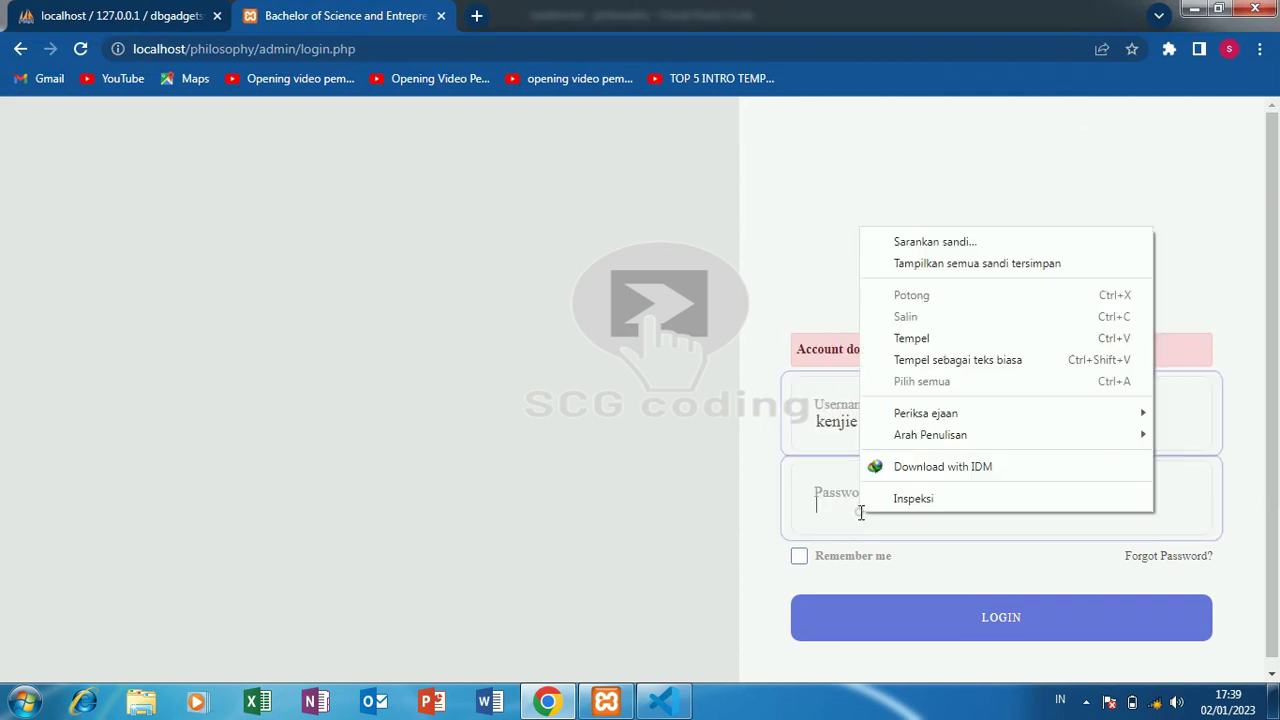
left_click(929, 345)
left_click(931, 635)
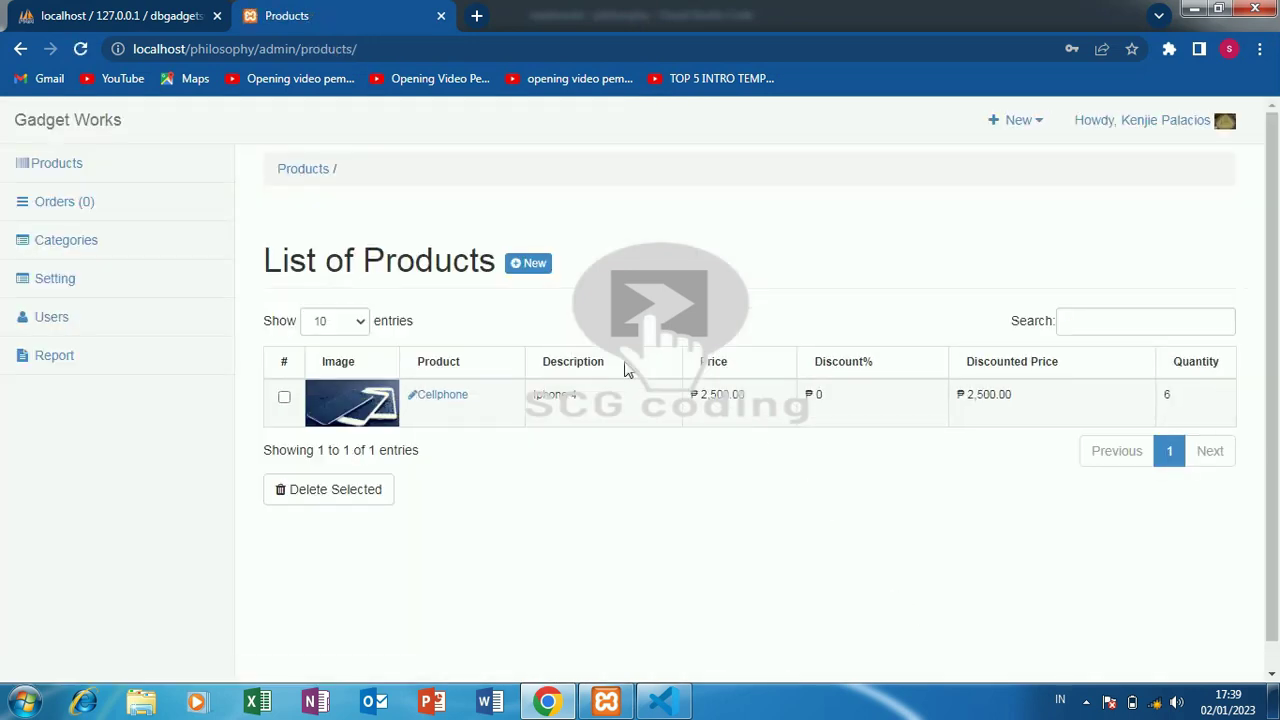
- Start a new product with owner biasa, a phone number and a description
left_click(530, 265)
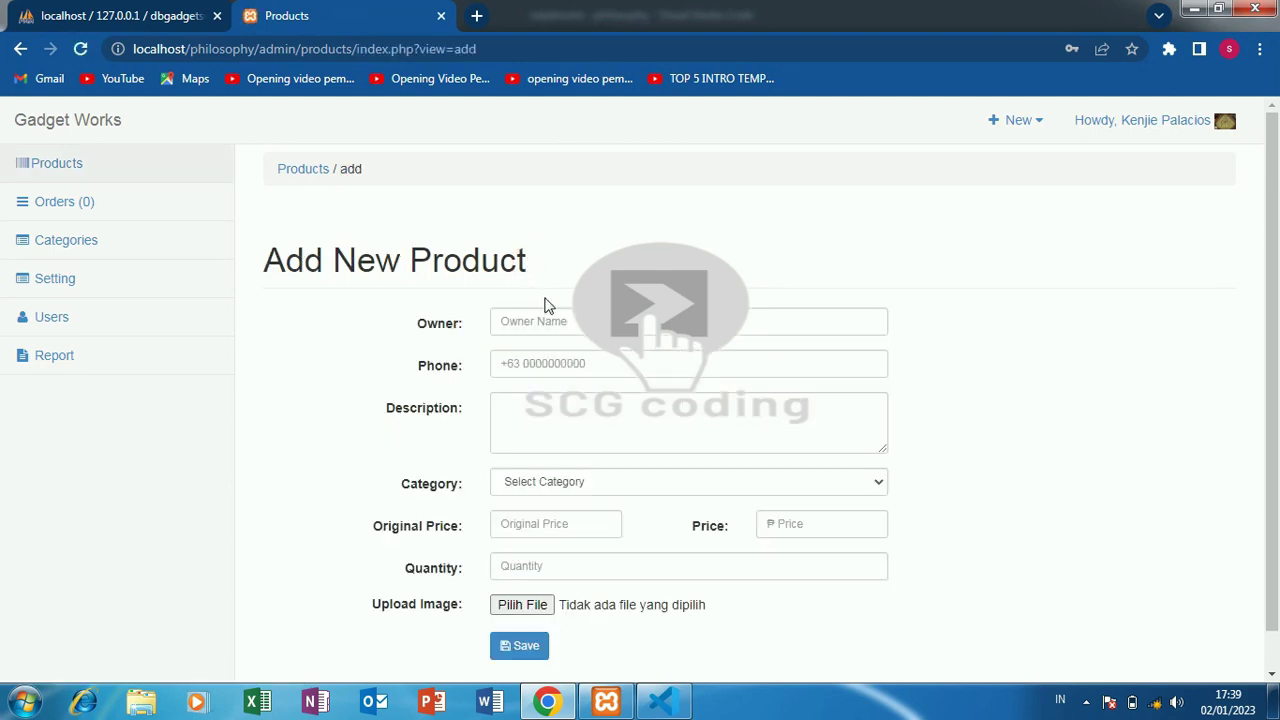
left_click(546, 321)
type("b")
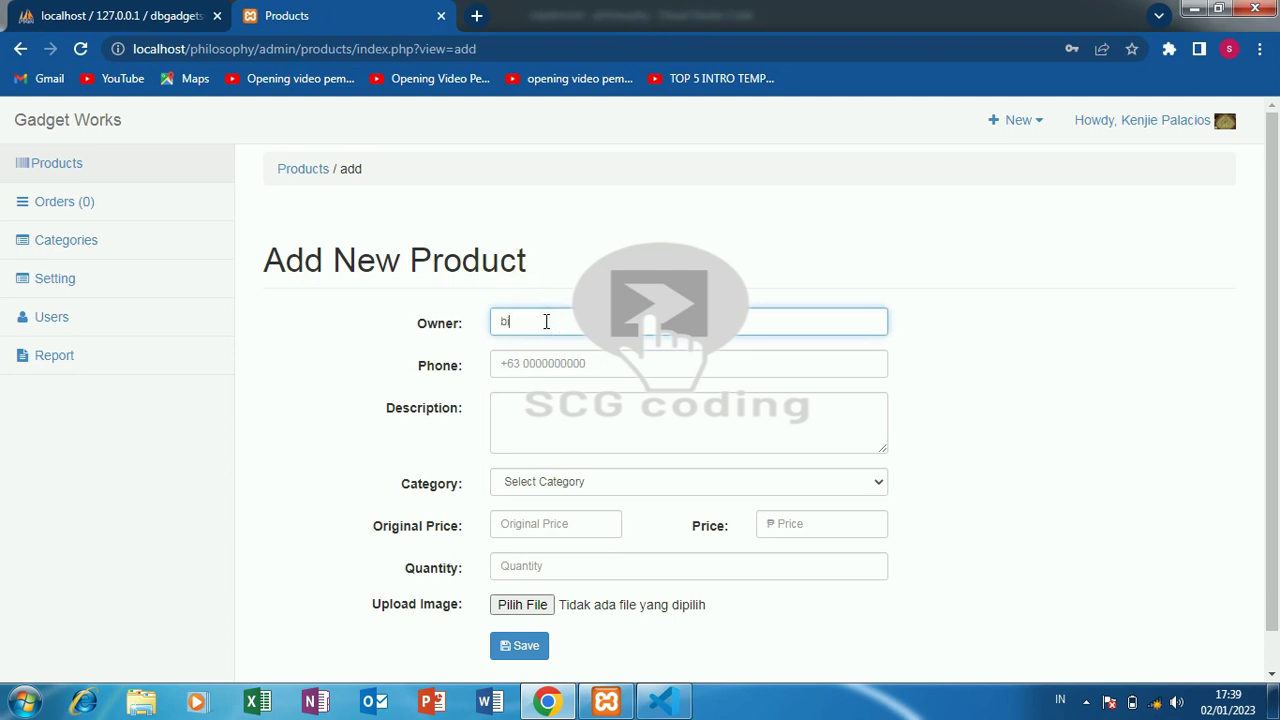
type("iasa")
left_click(557, 361)
type("0876543")
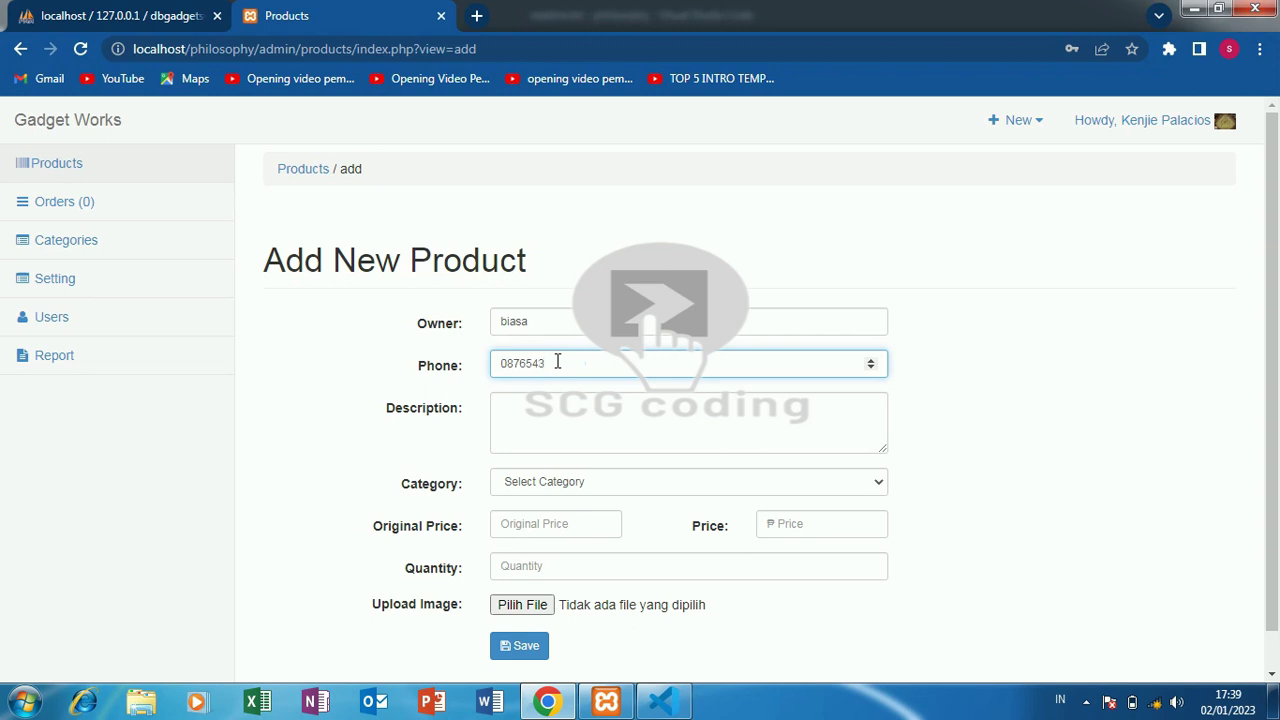
left_click(557, 409)
type("biasa")
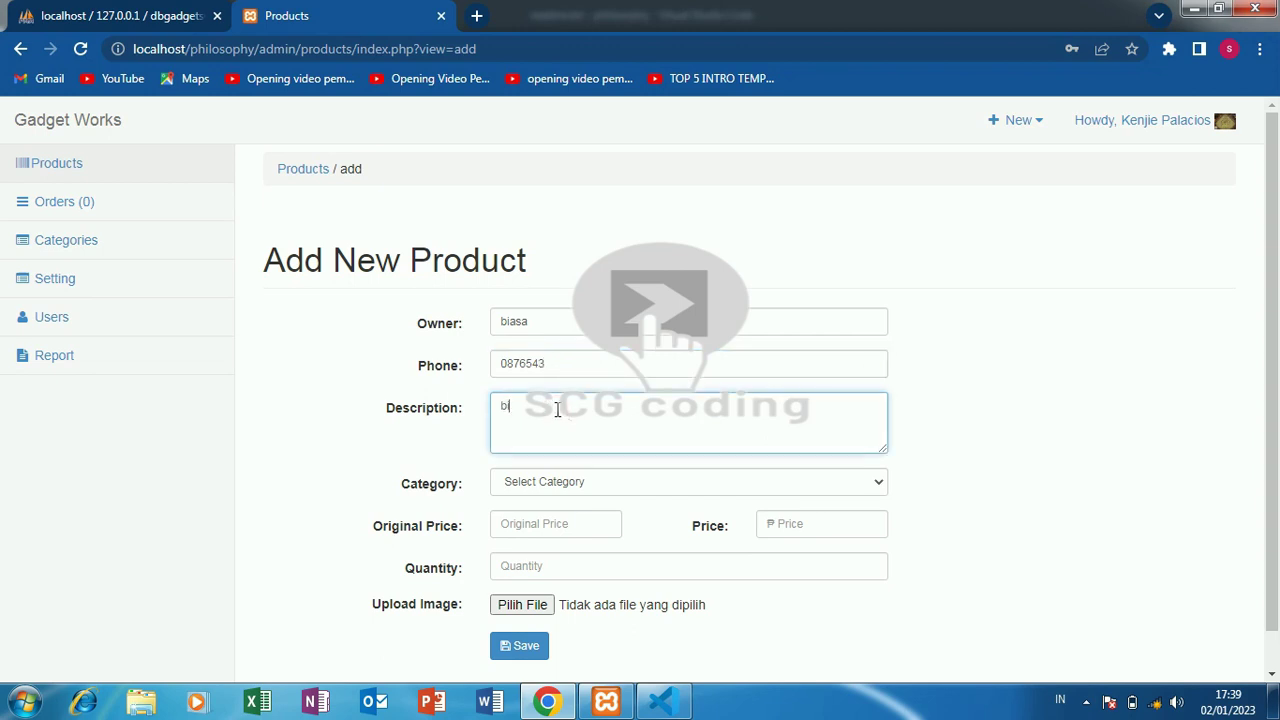
- Set category Camera, the original price, selling price 2,500 and quantity 9
left_click(599, 487)
left_click(590, 517)
left_click(578, 524)
type("45000")
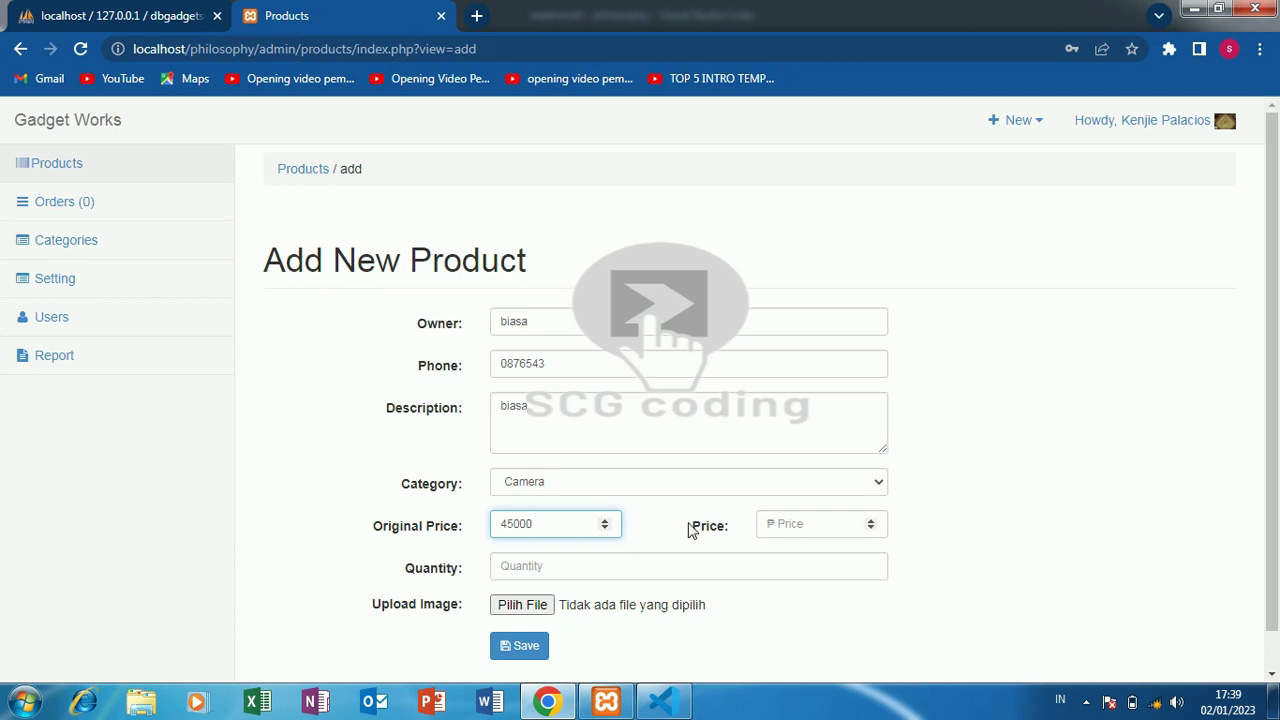
left_click(786, 527)
type("2500")
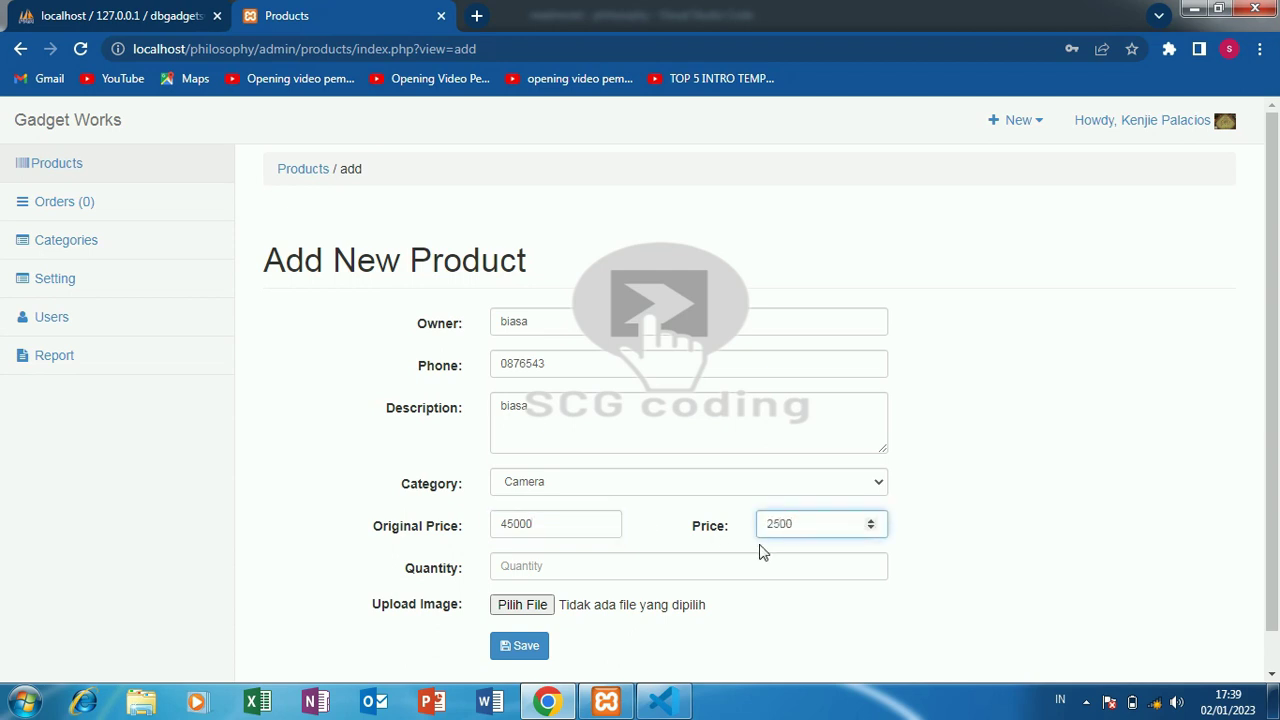
left_click(729, 557)
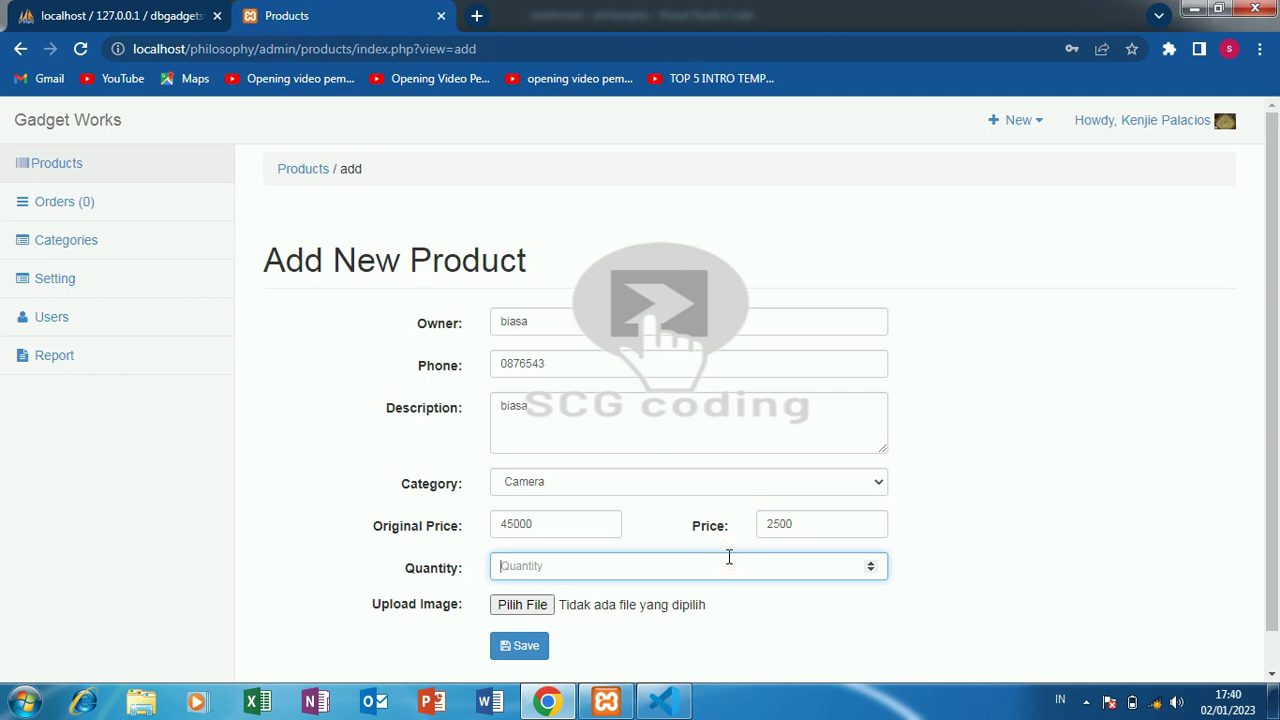
type("9")
- Attach Penguins.jpg from Sample Pictures, save the product, and view the Orders list
left_click(503, 606)
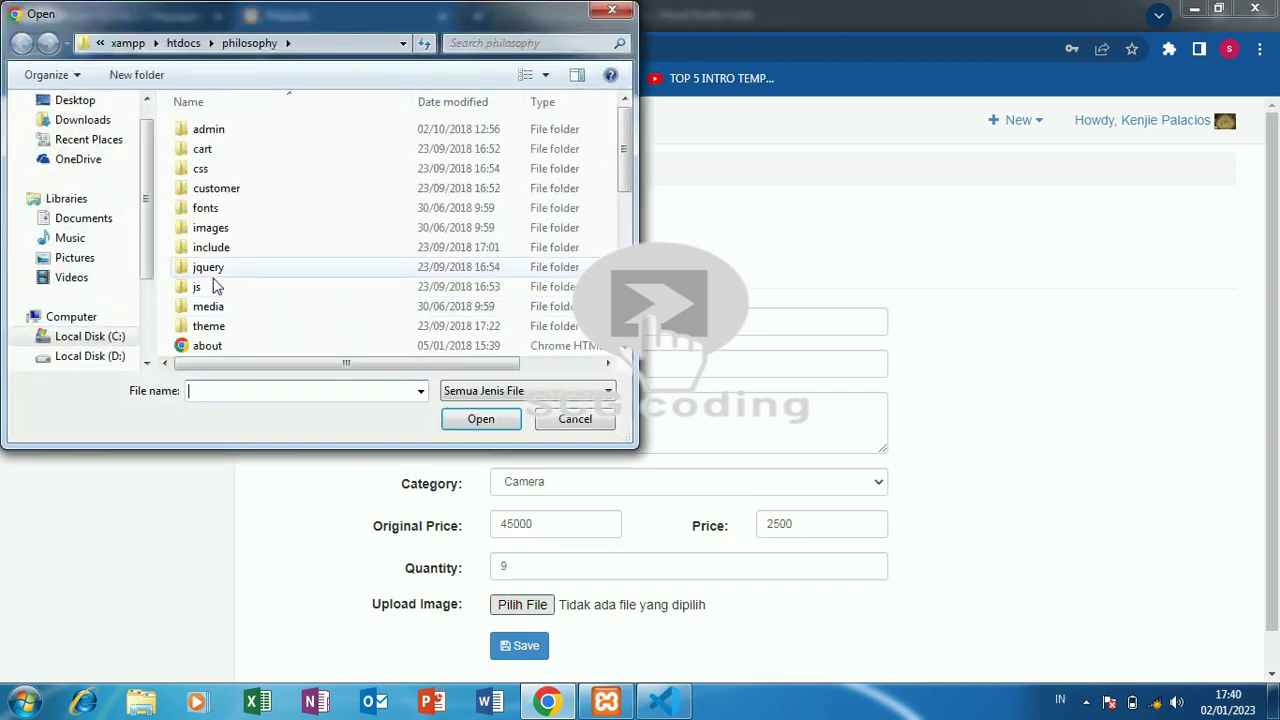
left_click(100, 260)
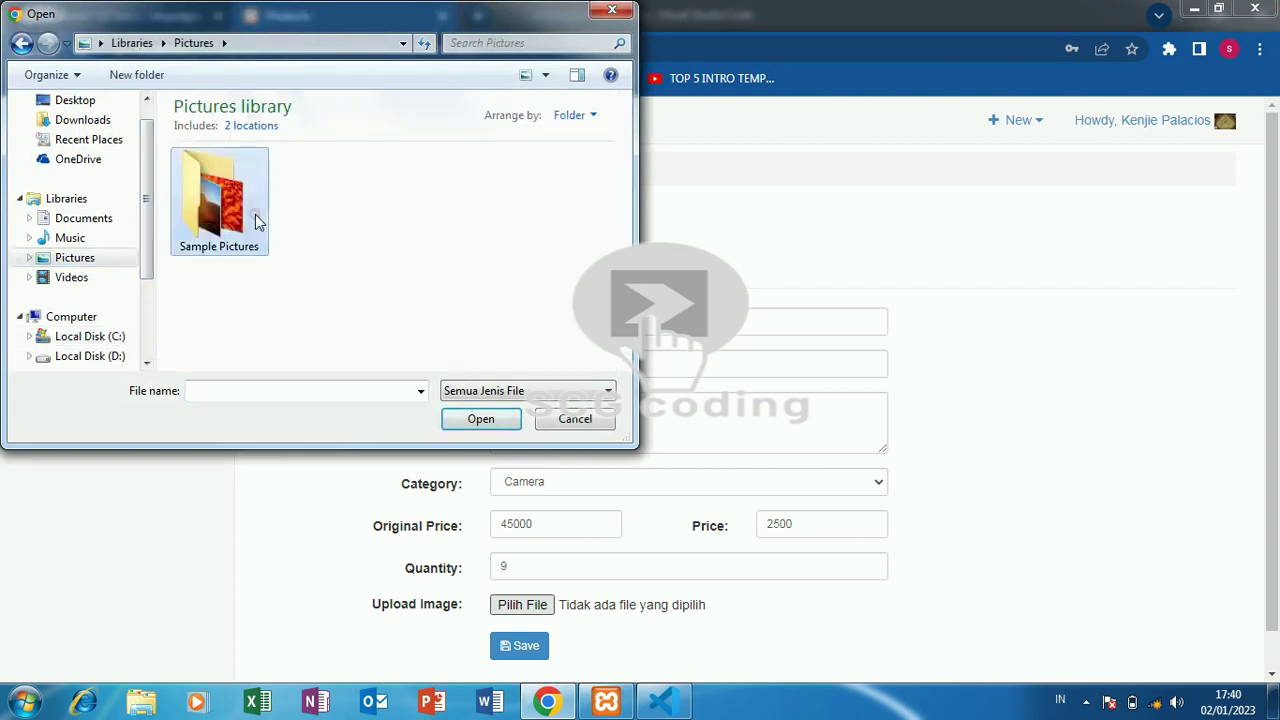
double_click(255, 222)
left_click(450, 275)
left_click(476, 422)
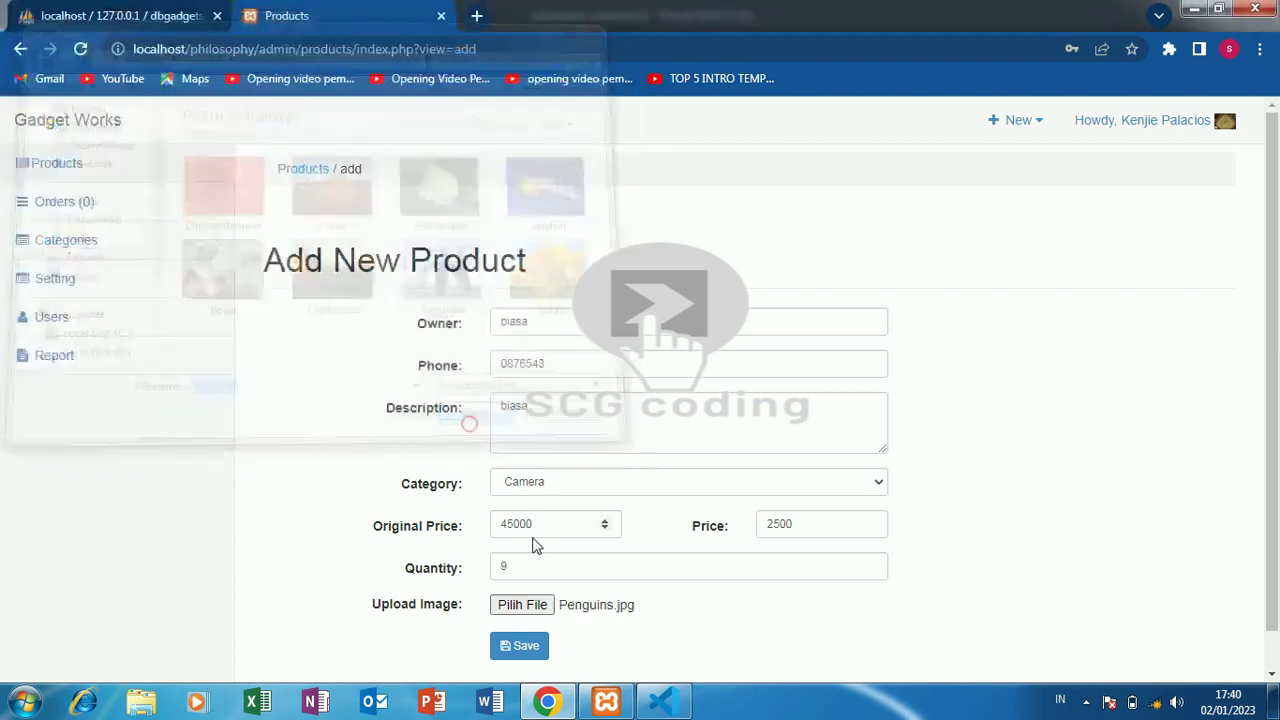
left_click(530, 652)
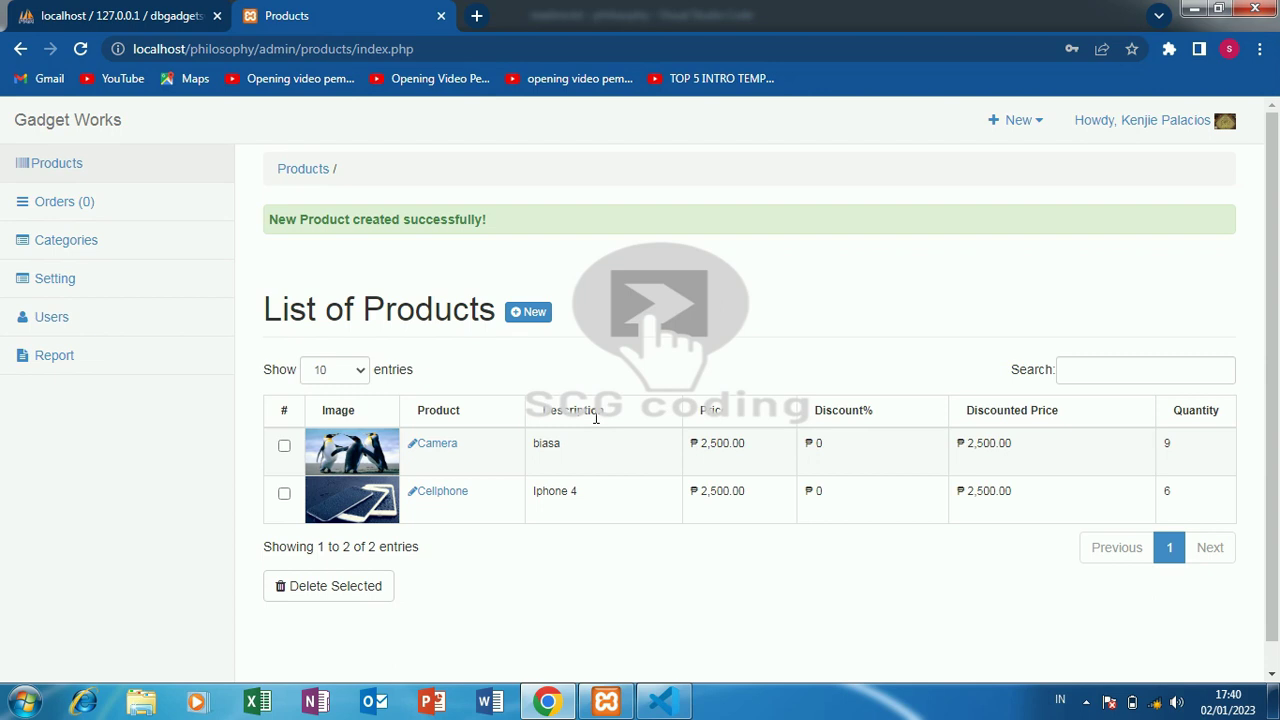
left_click(119, 215)
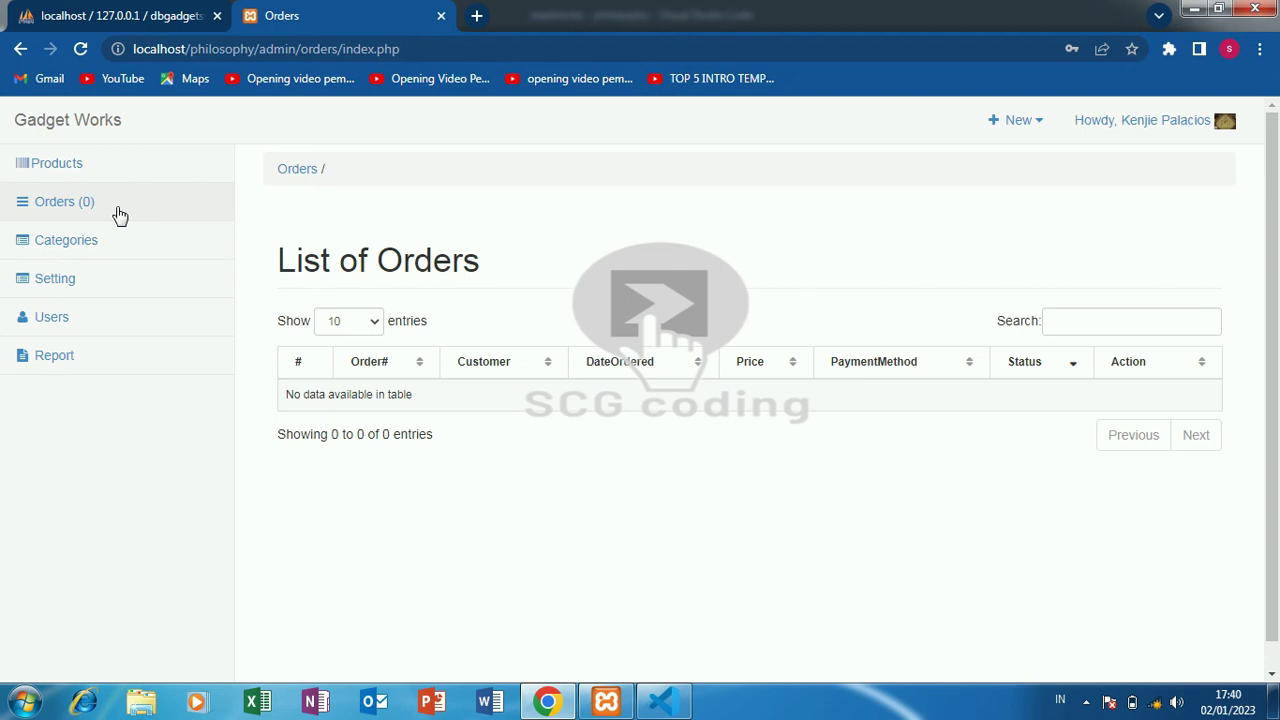
- Add a category named biasa under Categories, then go to the Settings page
left_click(156, 252)
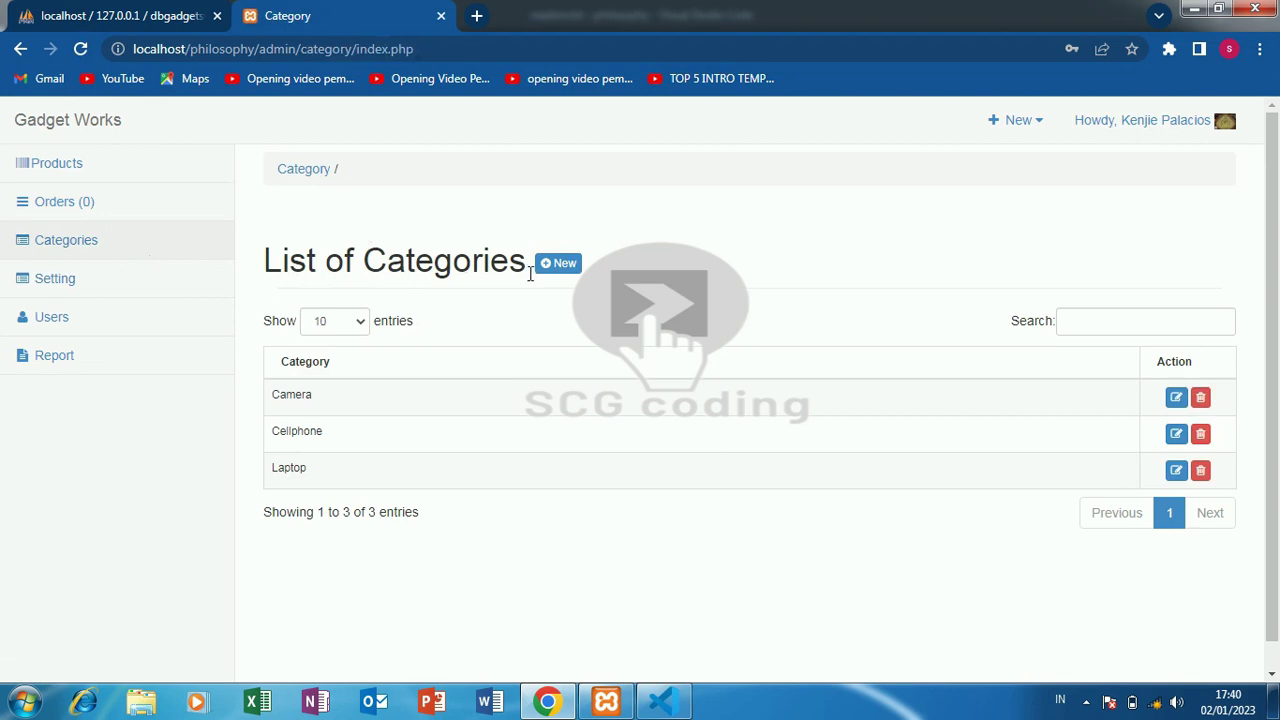
left_click(564, 264)
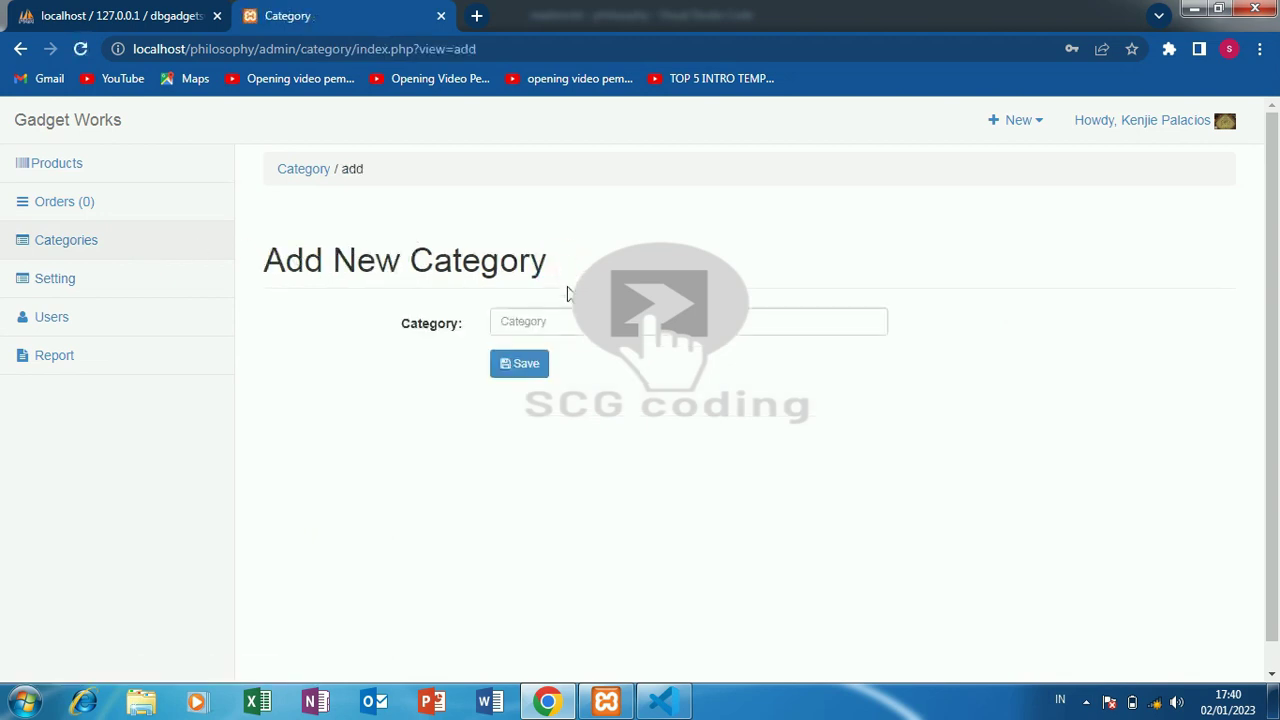
left_click(567, 325)
type("biasa")
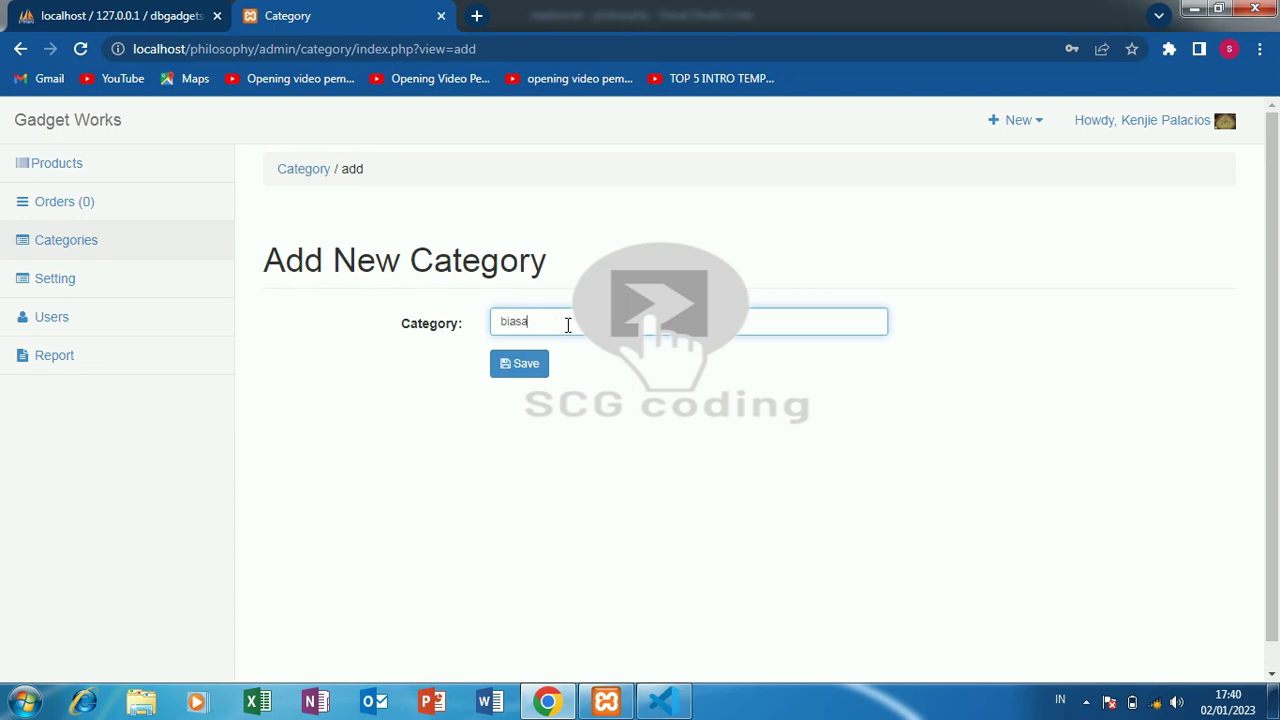
left_click(528, 366)
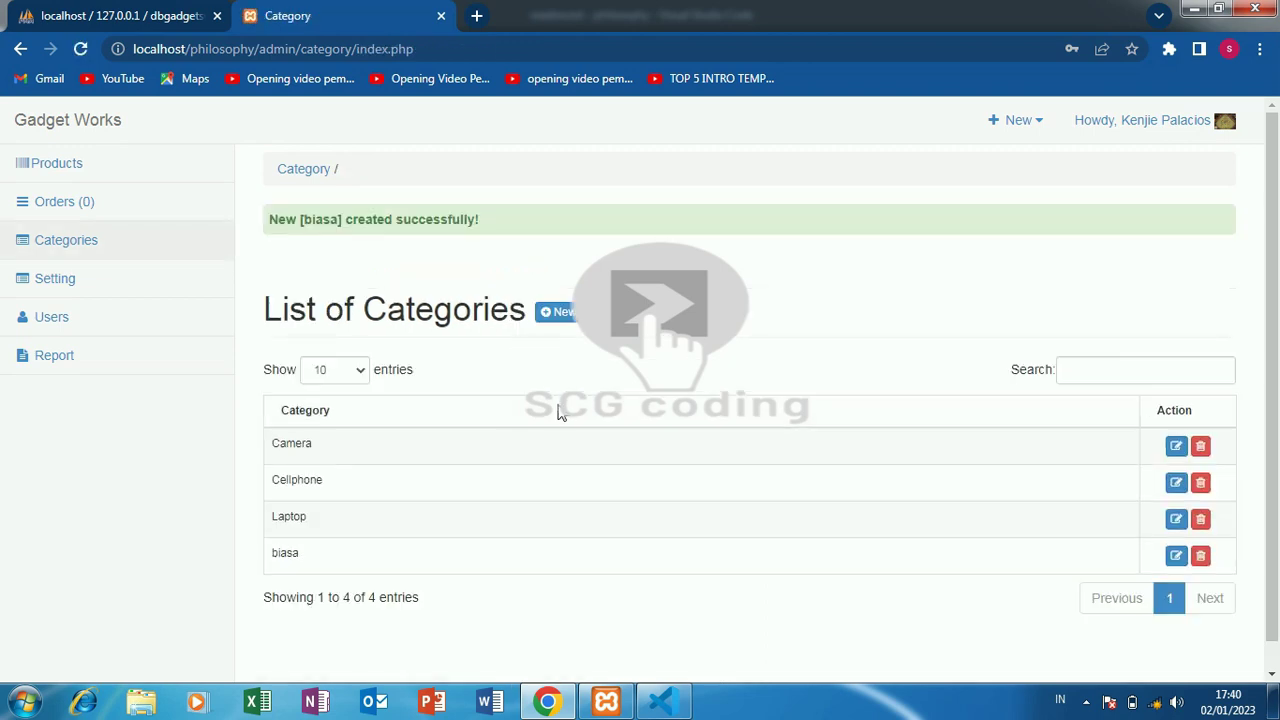
left_click(94, 279)
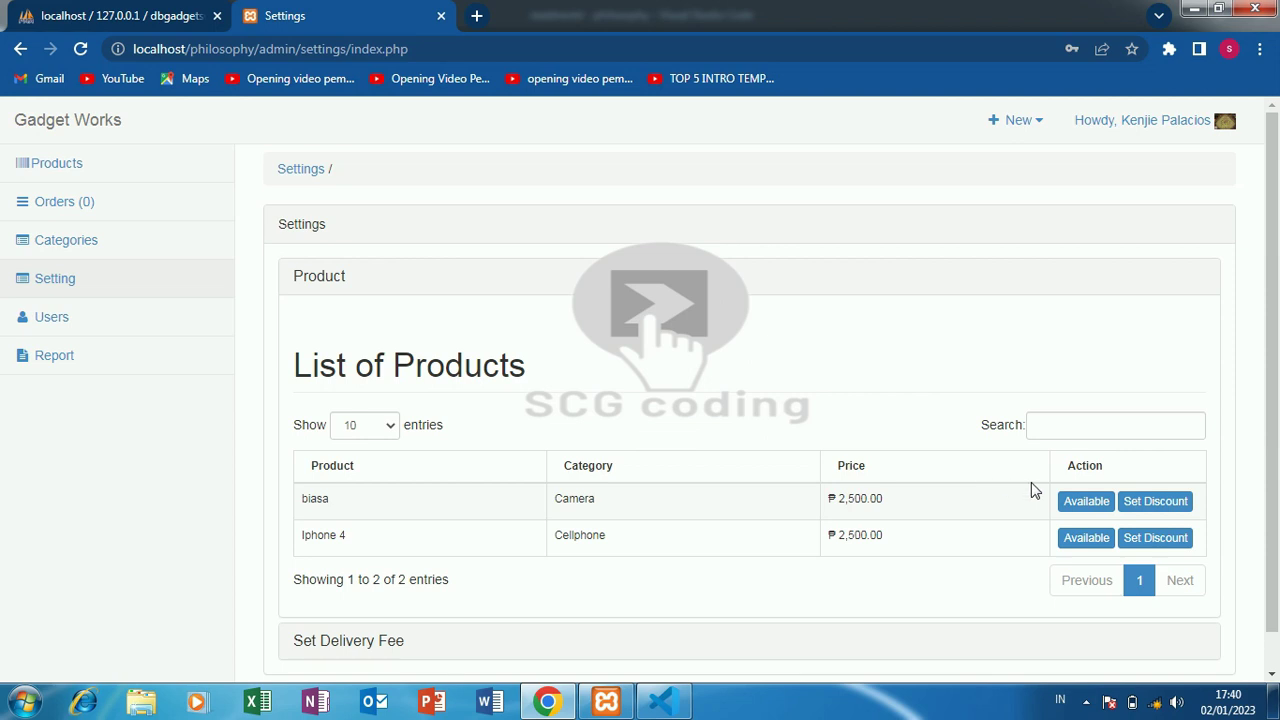
- Toggle biasa's availability, apply a 5% discount, then toggle availability back
left_click(1072, 503)
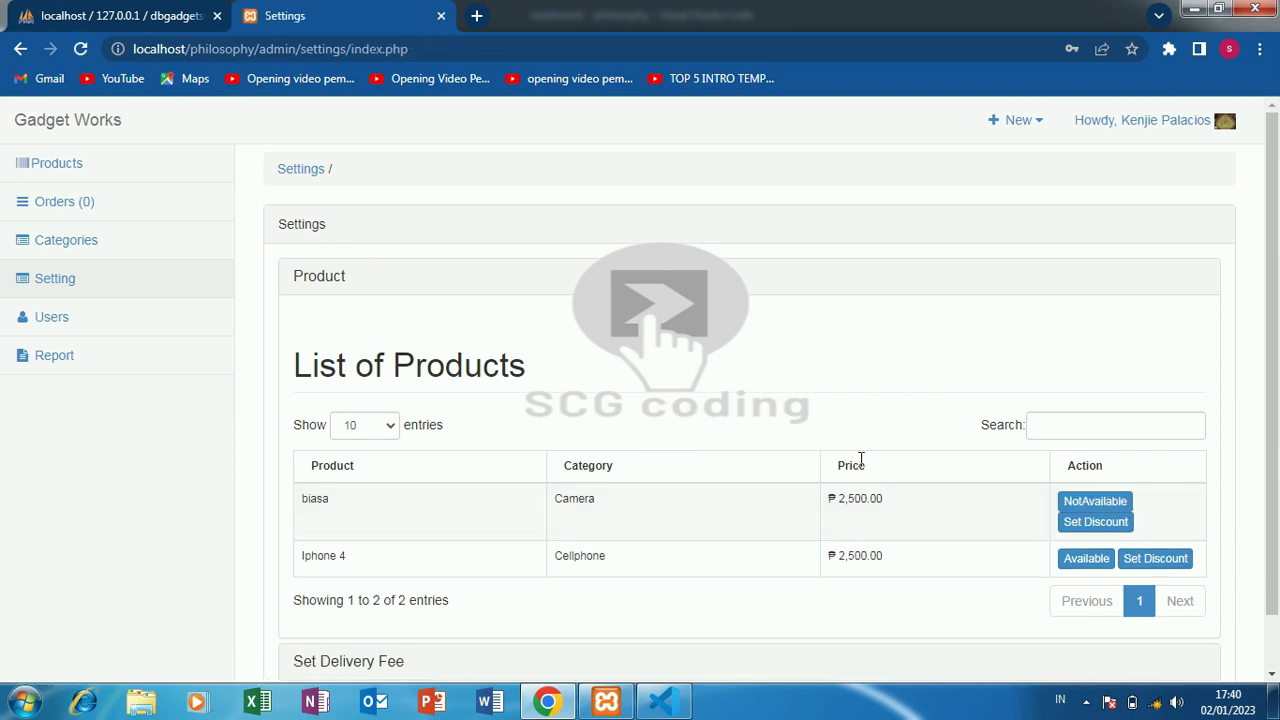
left_click(1070, 522)
left_click(548, 518)
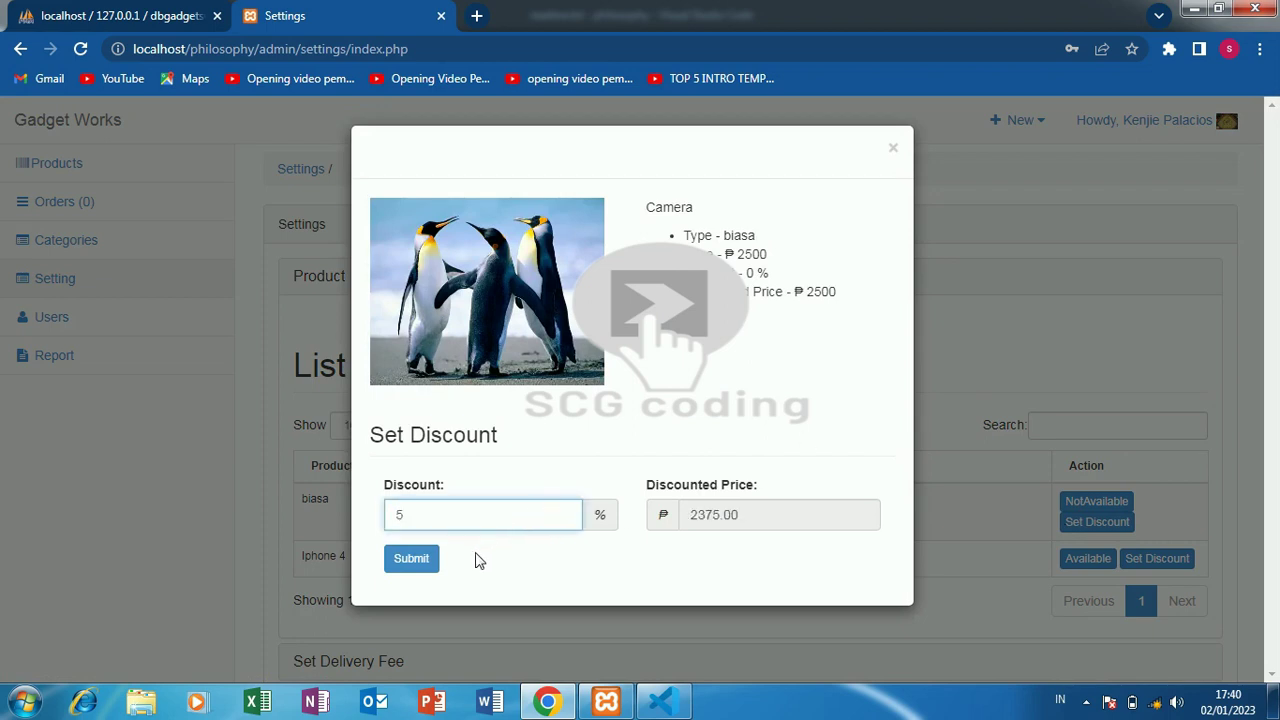
left_click(437, 562)
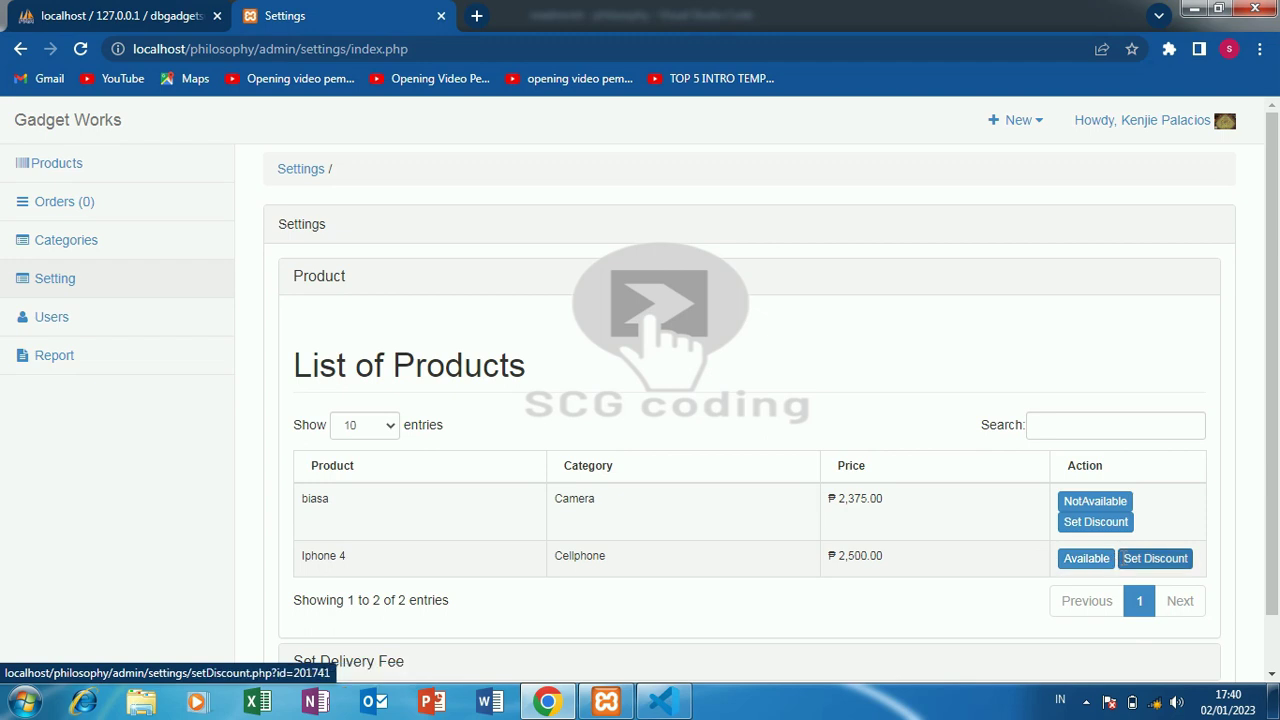
left_click(1105, 510)
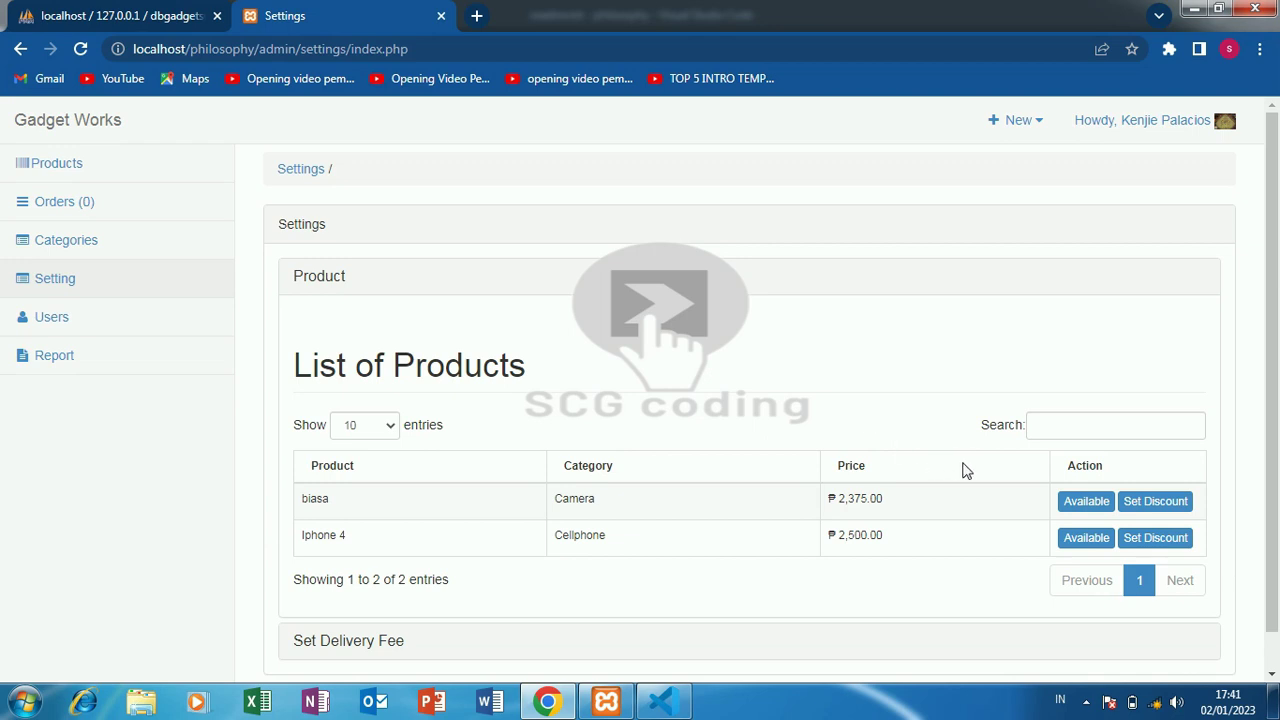
mouse_move(1270, 450)
left_mouse_down()
mouse_move(1270, 490)
mouse_move(1270, 451)
left_mouse_up()
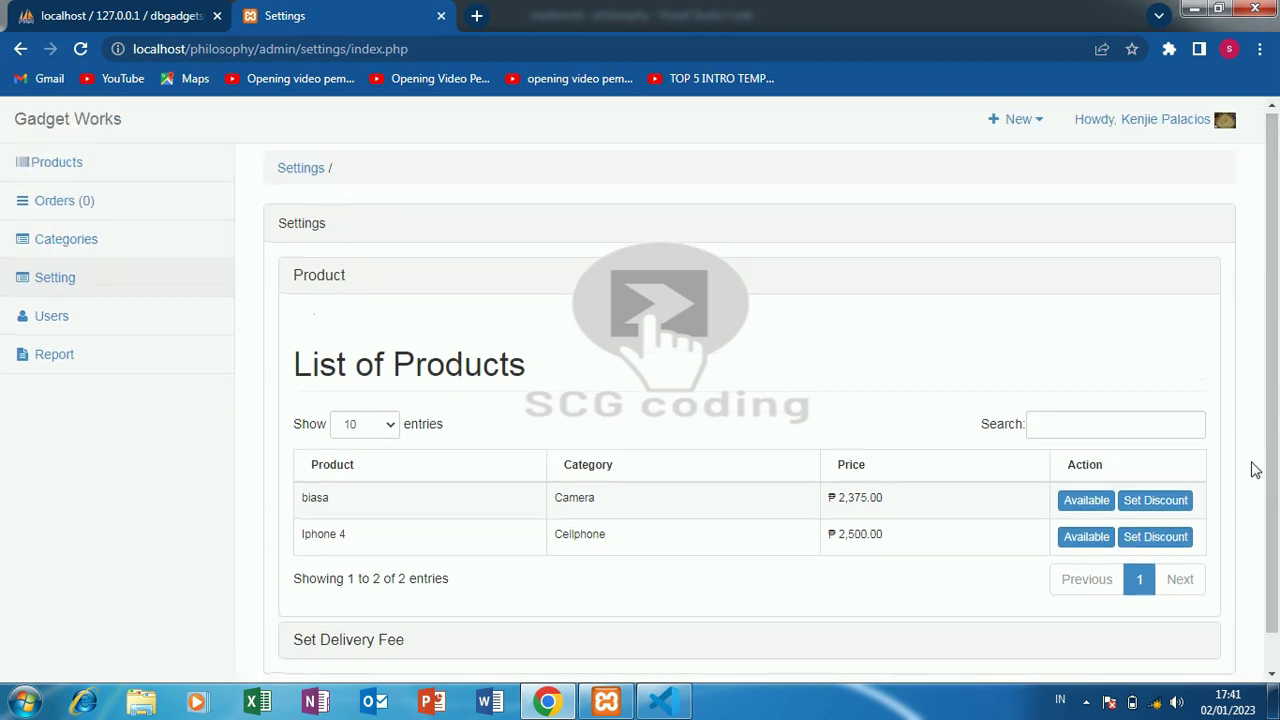
- Change the biasa product's discount to 10% and reload the Settings page
left_click(1168, 505)
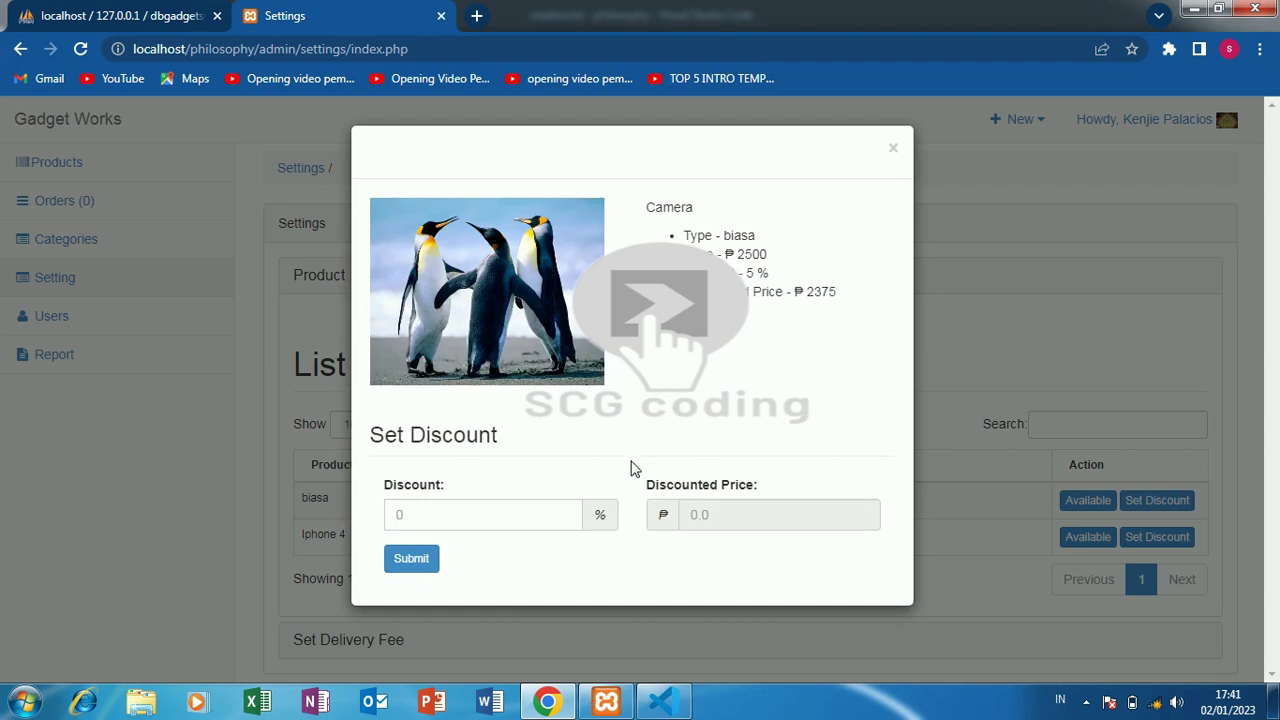
left_click(491, 509)
type("10")
left_click(431, 561)
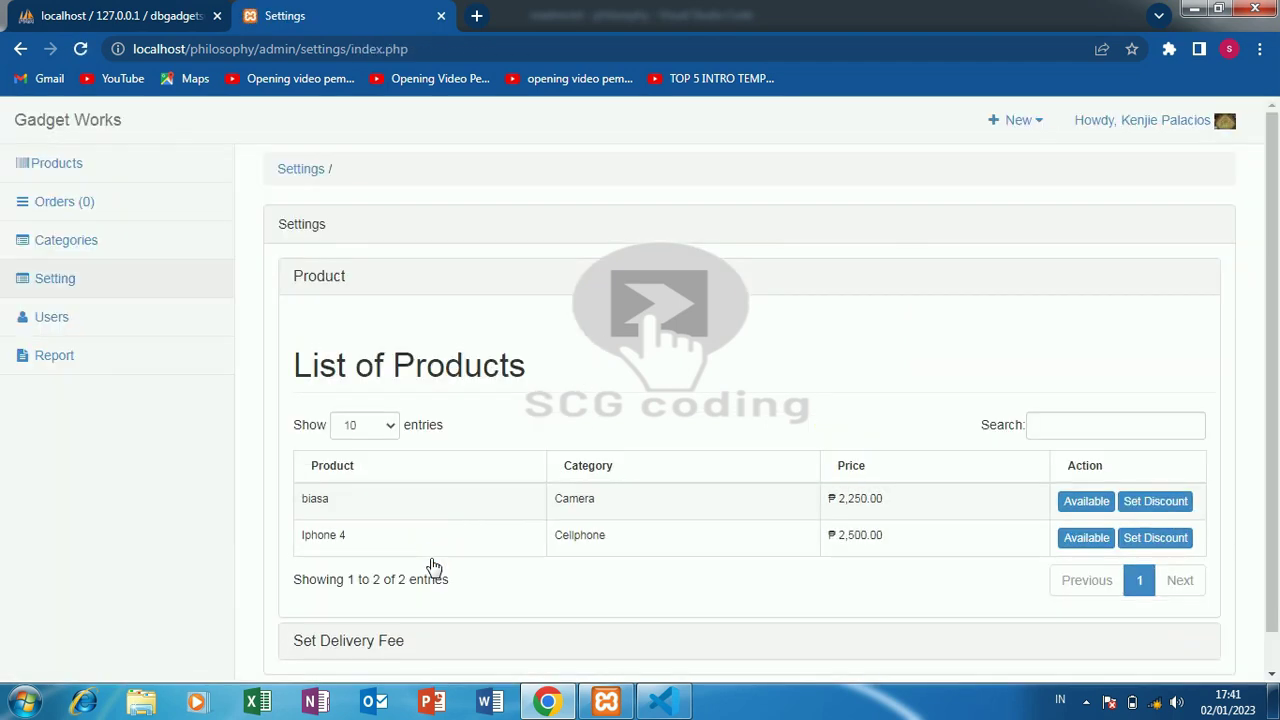
left_click(163, 287)
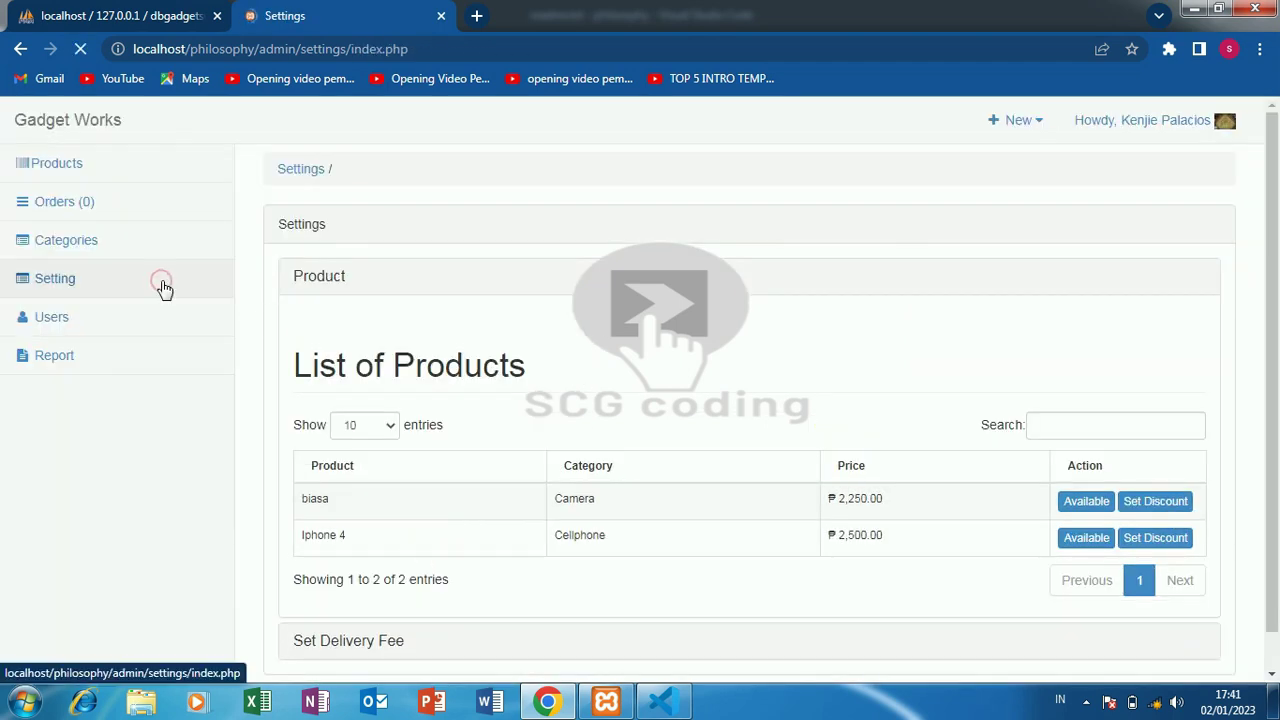
- Move from Settings to the Users page listing three Administrator accounts
left_click(166, 287)
left_click(129, 319)
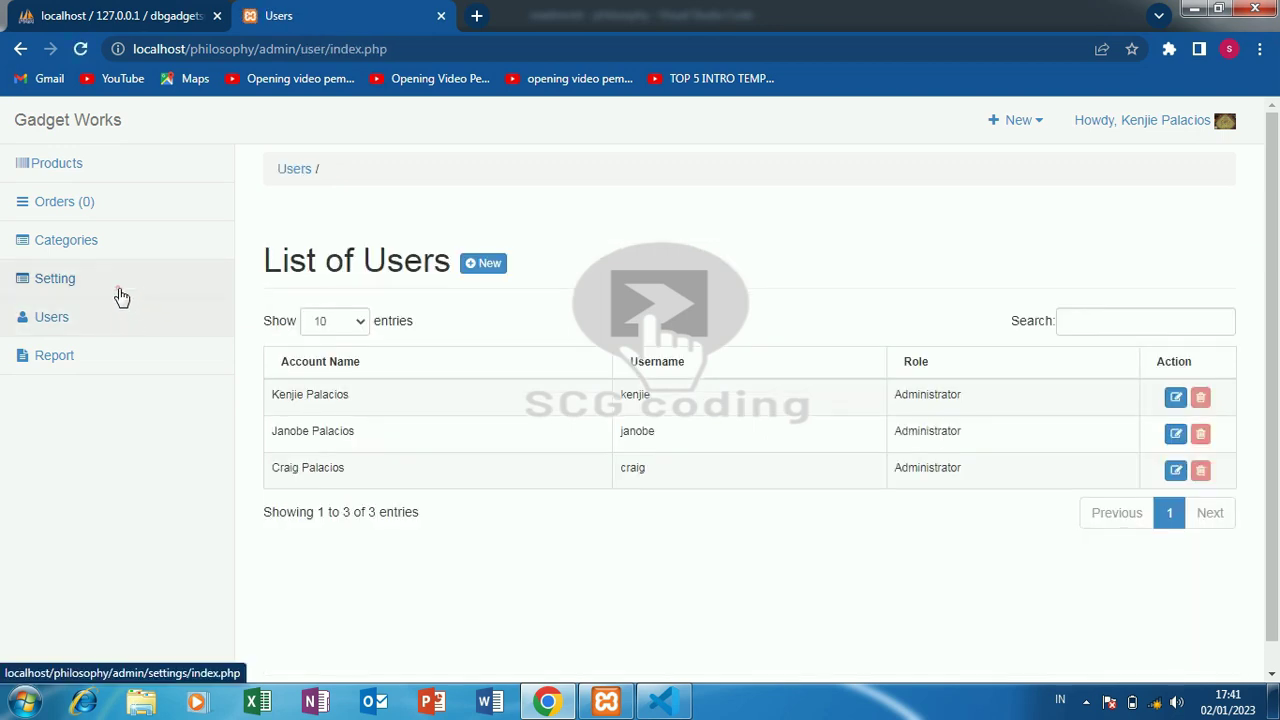
left_click(120, 296)
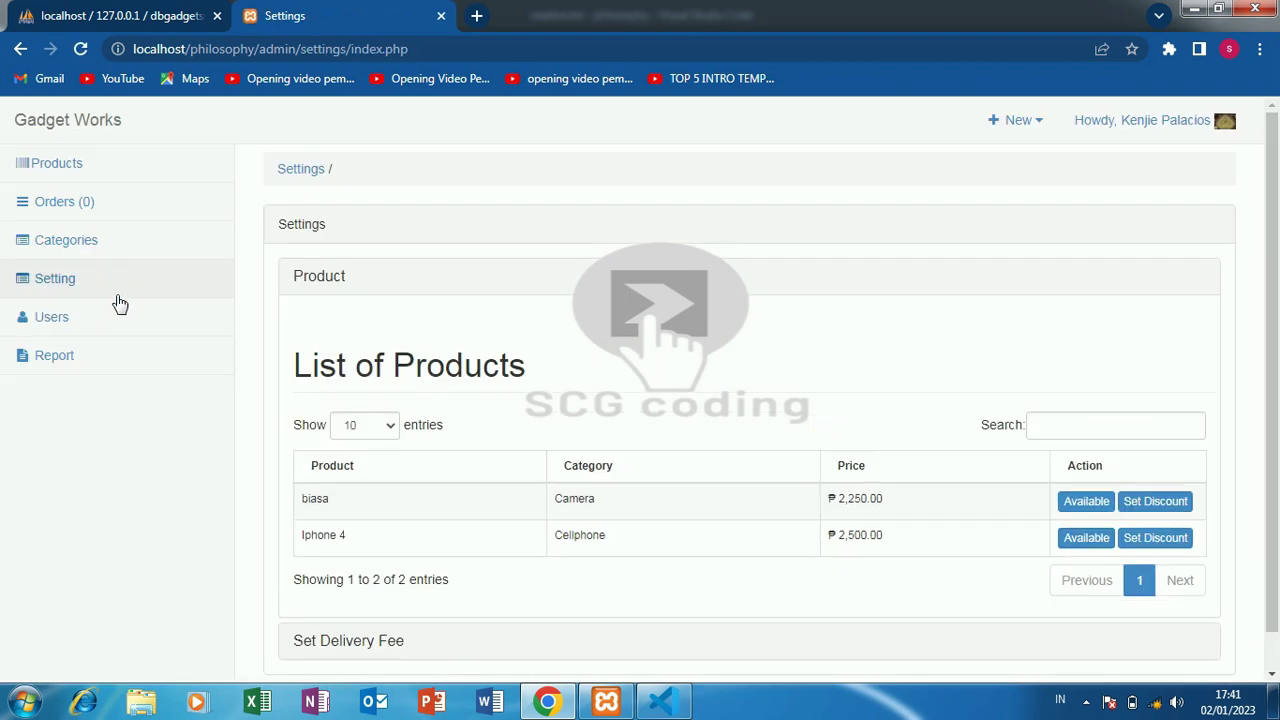
left_click(121, 321)
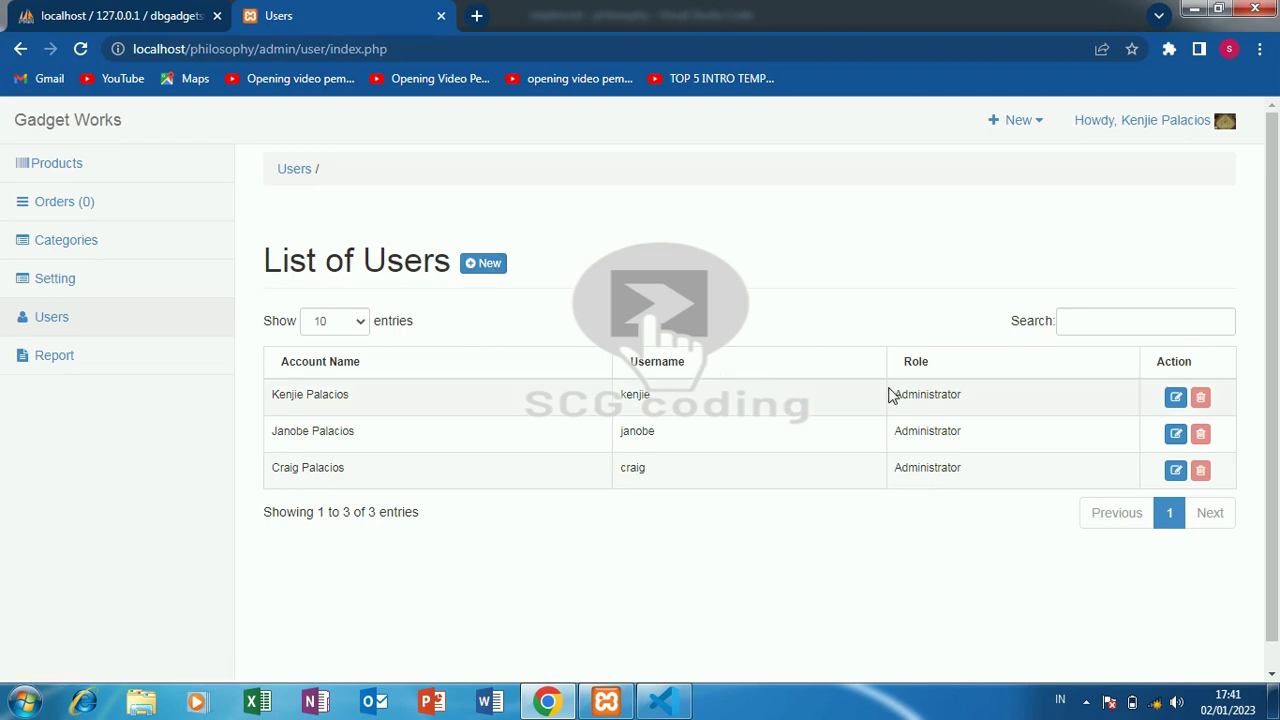
- Start a new user named biasa, reusing the name as Username and pasting a Password
left_click(484, 265)
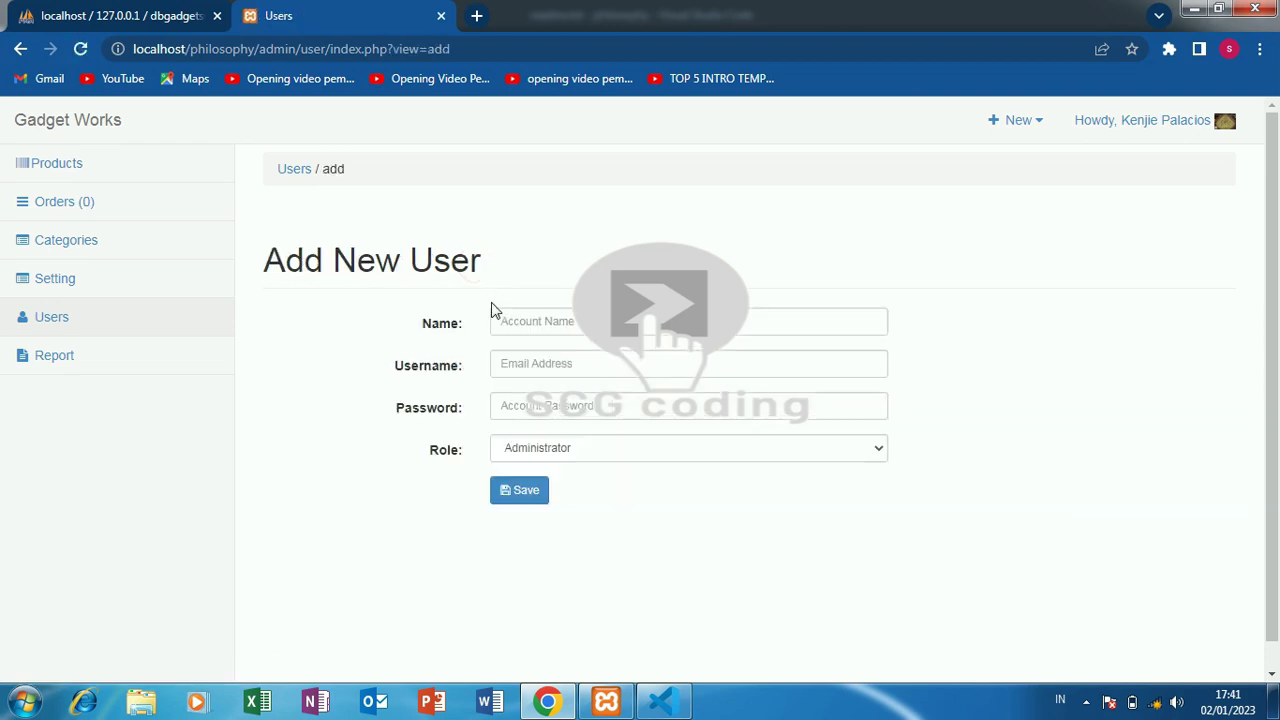
right_click(534, 320)
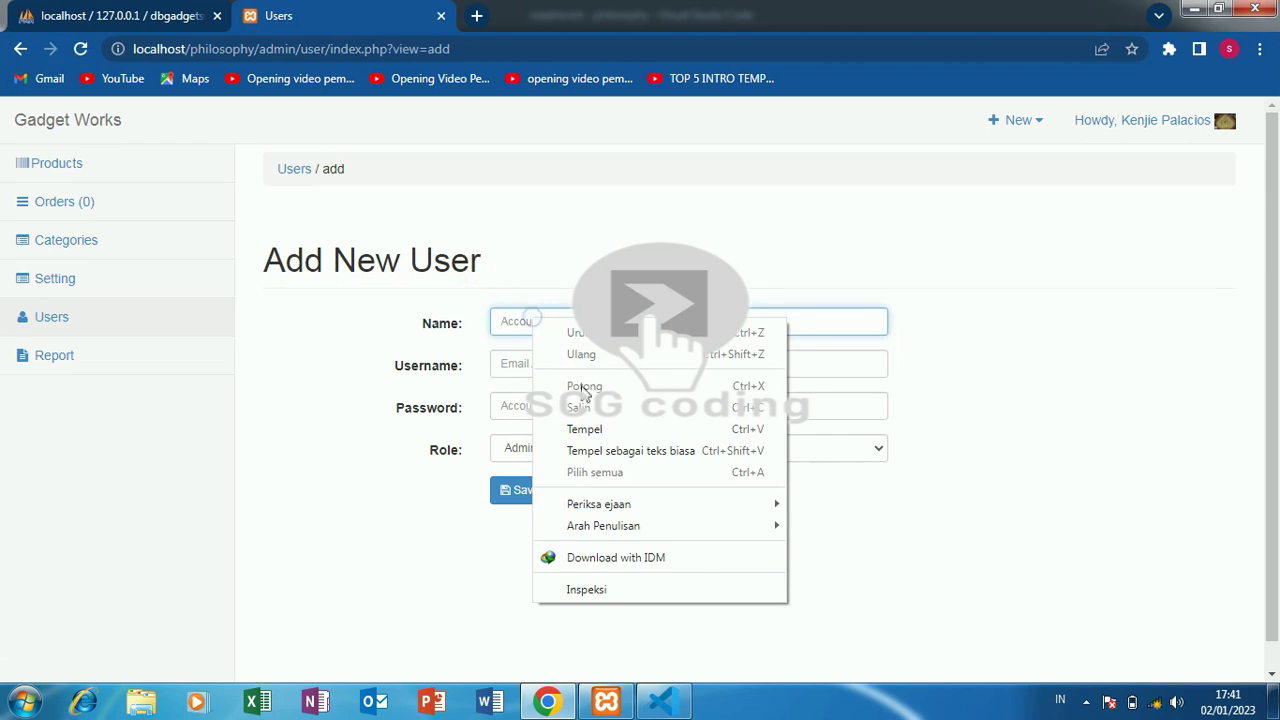
left_click(600, 433)
key("ctrl+a")
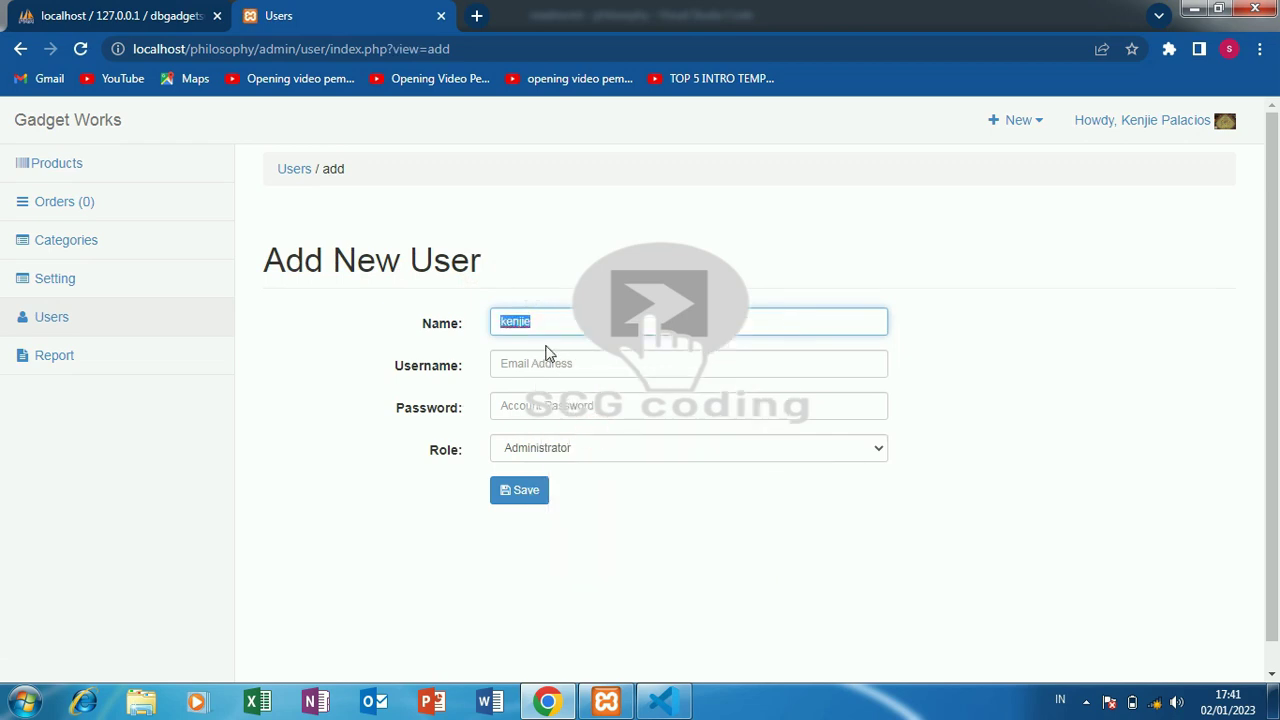
type("b")
key("ctrl+a")
key("ctrl+c")
right_click(592, 365)
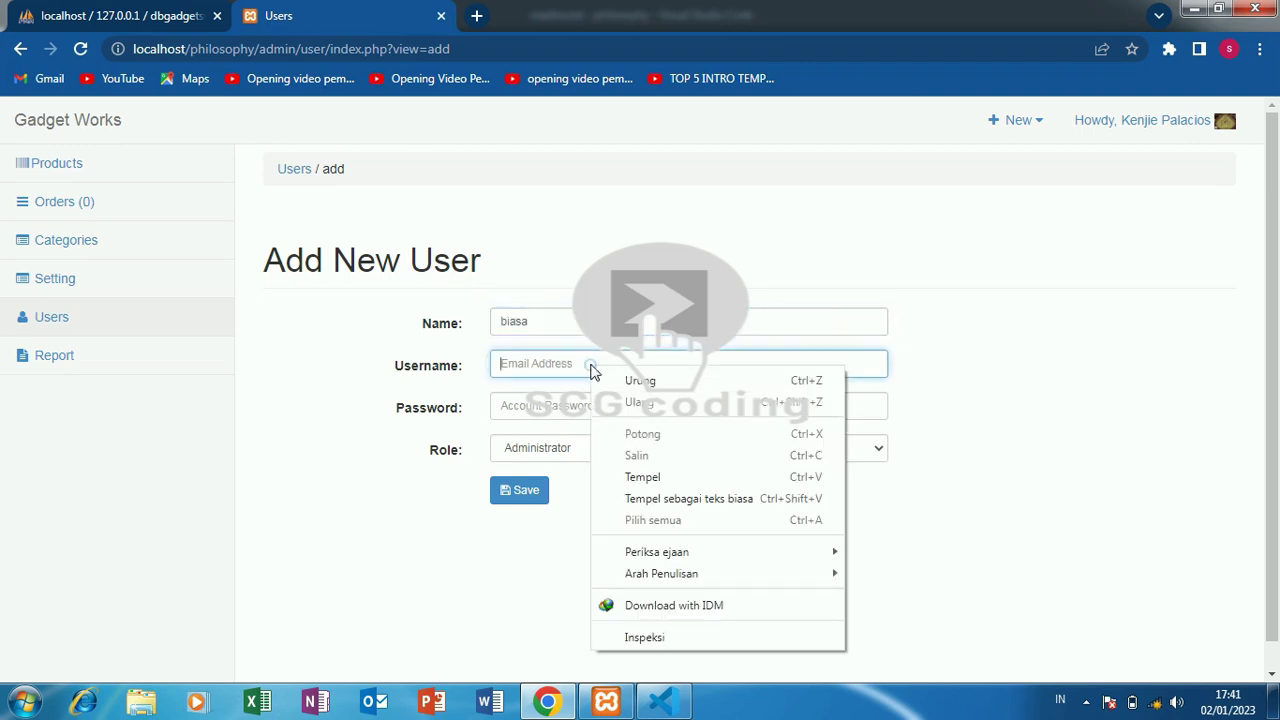
left_click(645, 474)
right_click(574, 402)
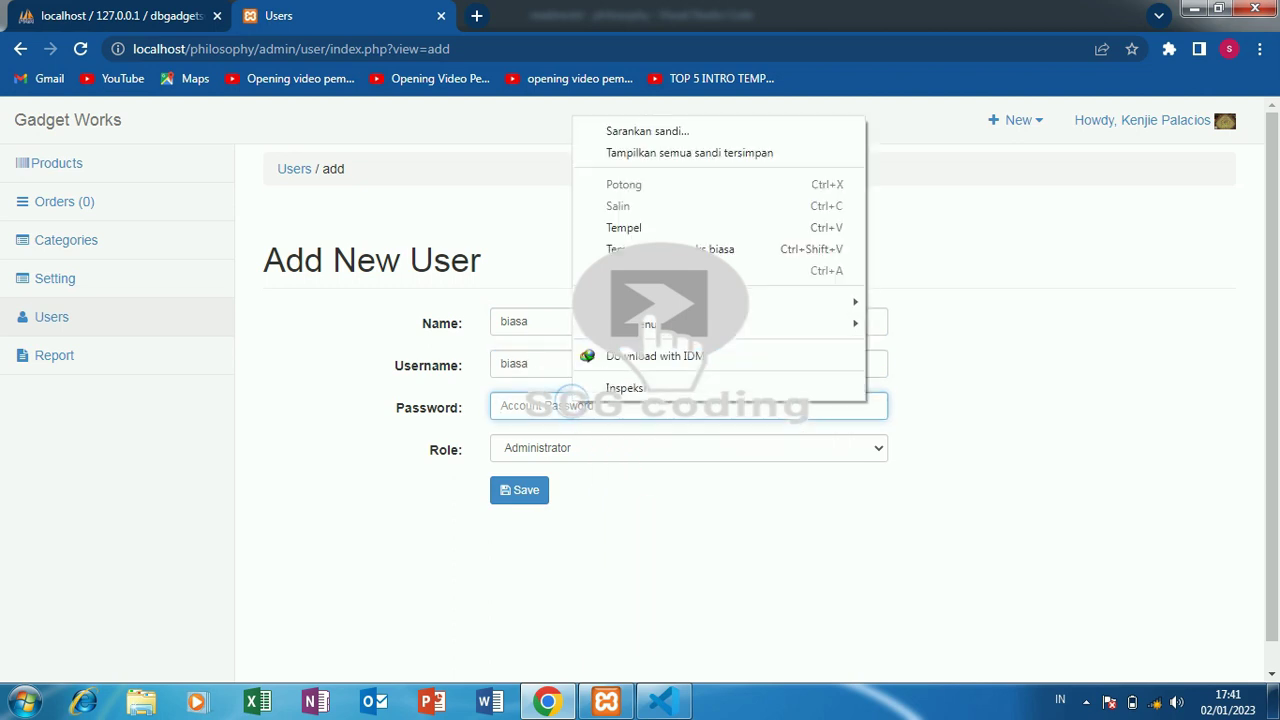
left_click(701, 237)
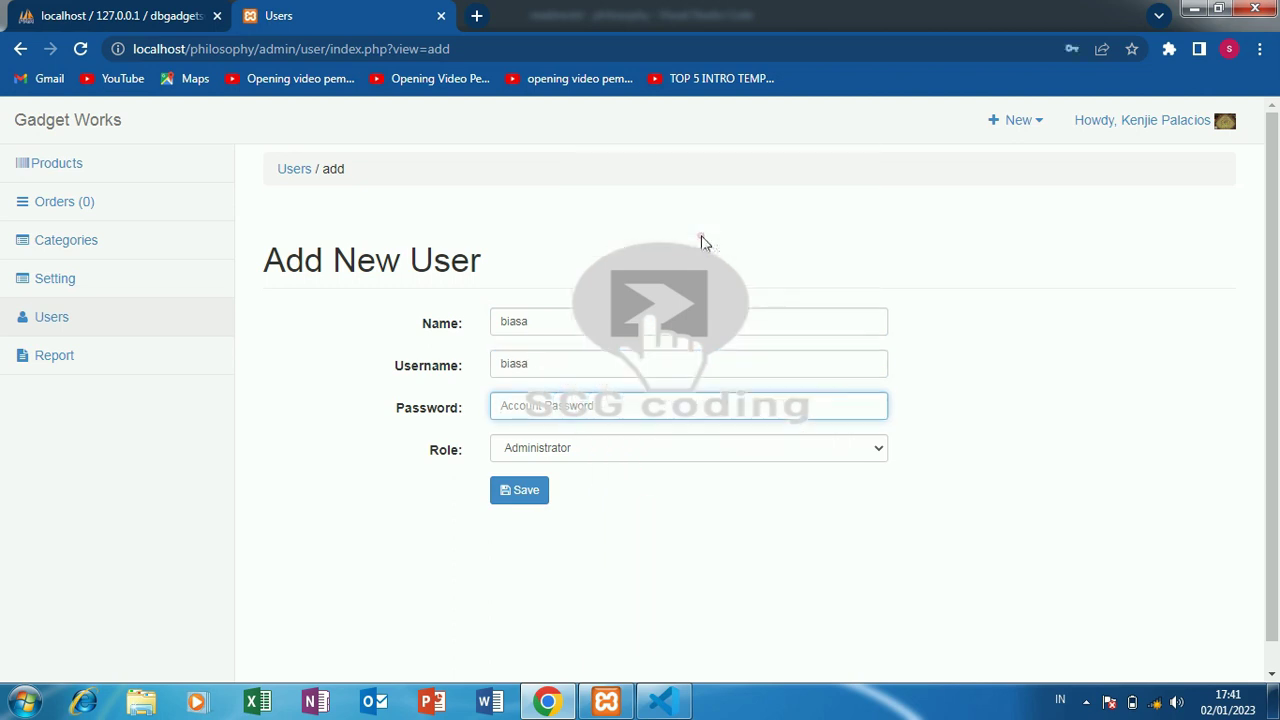
- Give the user the Staff role, save it, and open the Report page
left_click(678, 452)
left_click(678, 450)
left_click(591, 456)
left_click(570, 484)
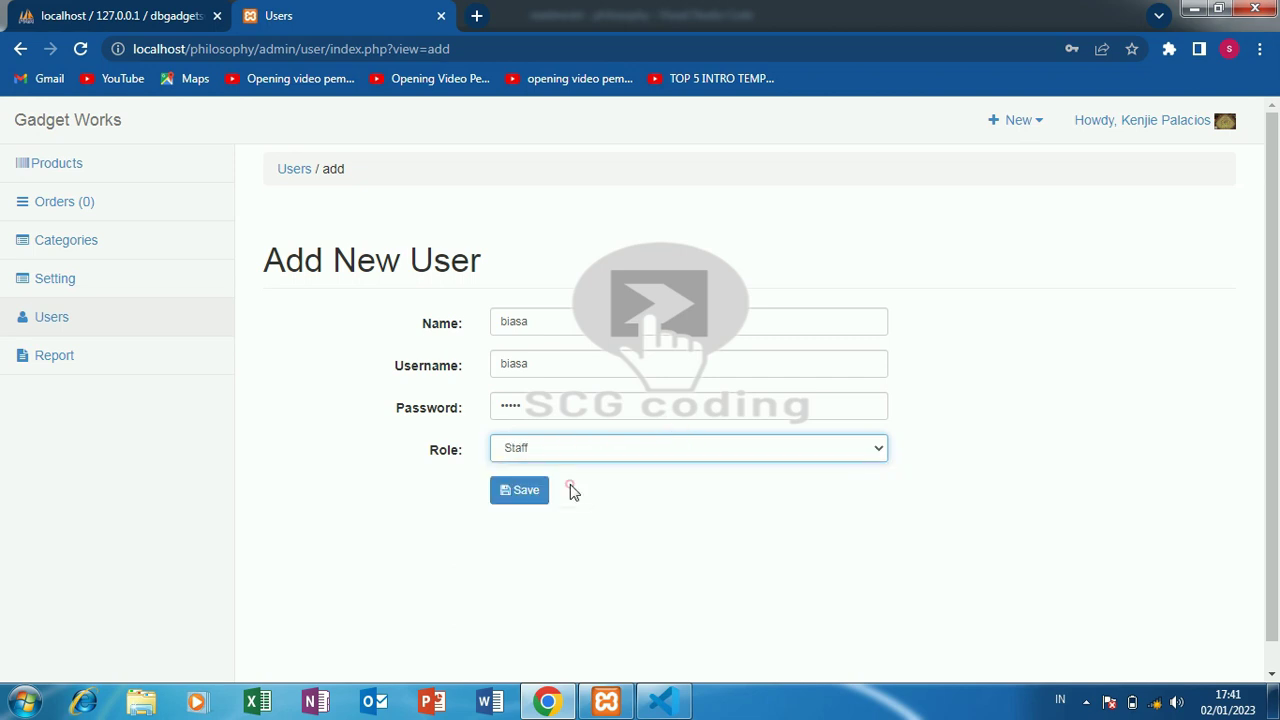
left_click(521, 488)
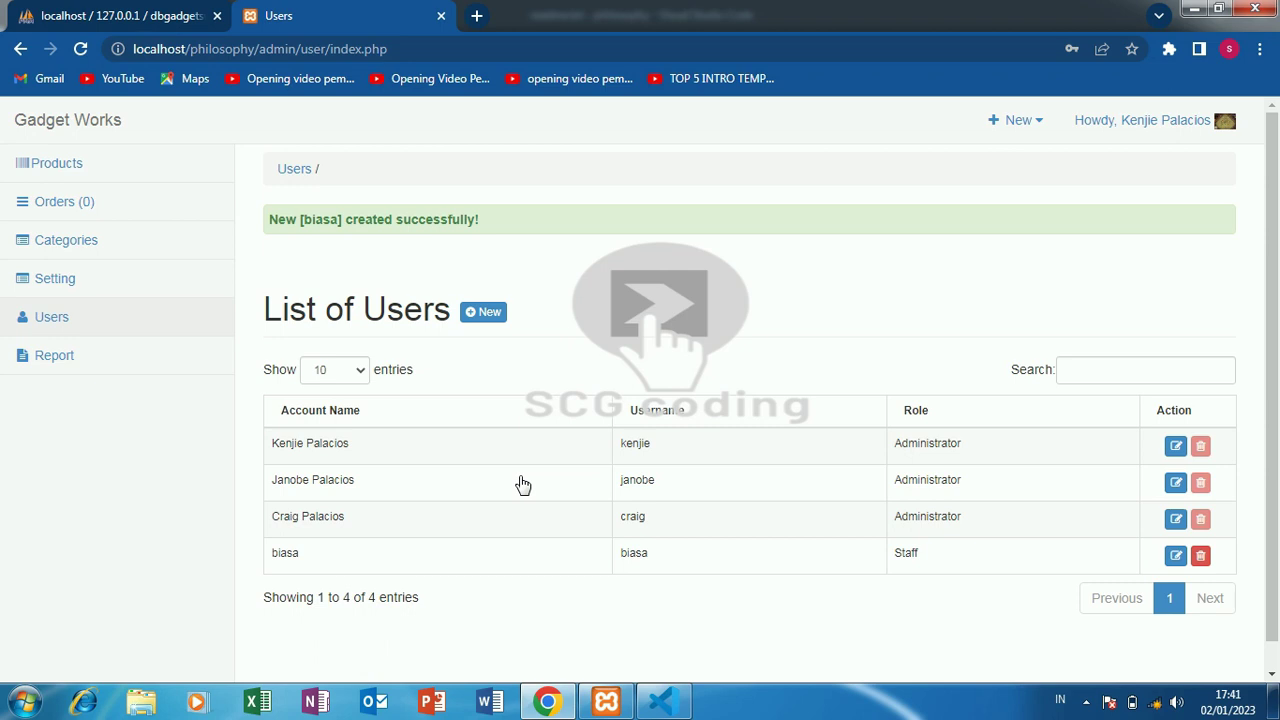
left_click(194, 372)
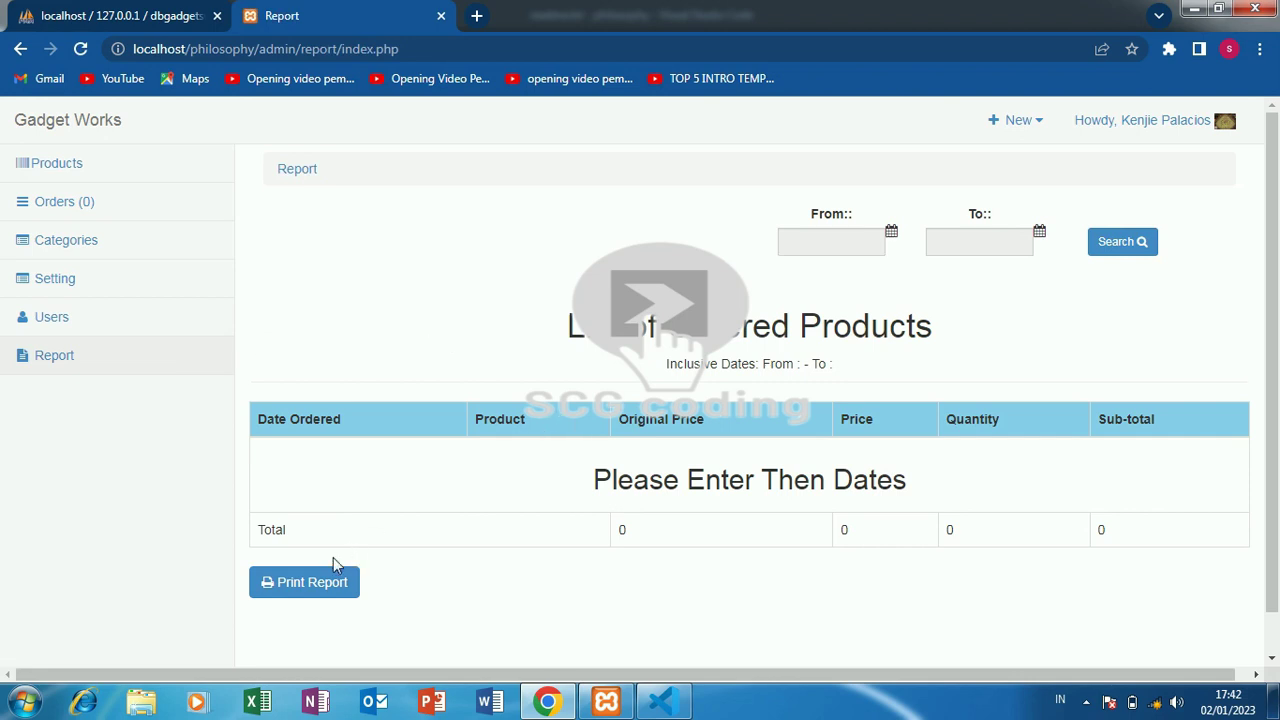
left_click(331, 588)
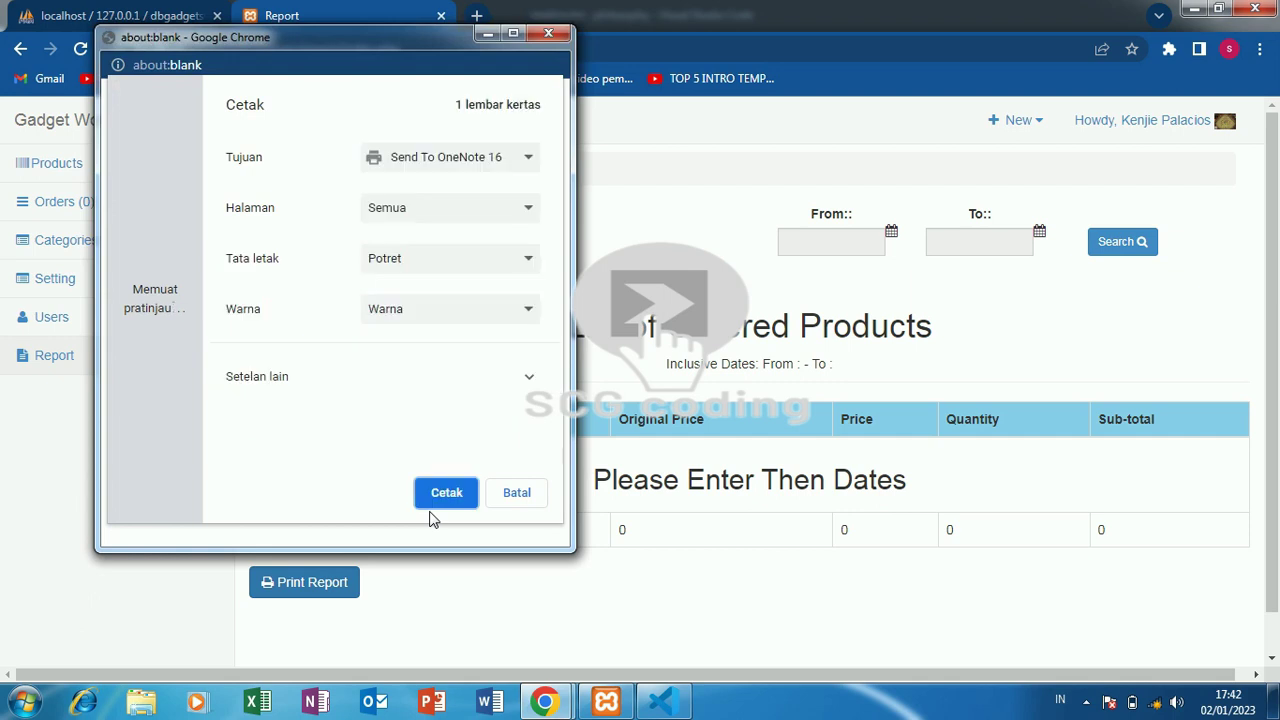
left_click(517, 495)
left_click(512, 497)
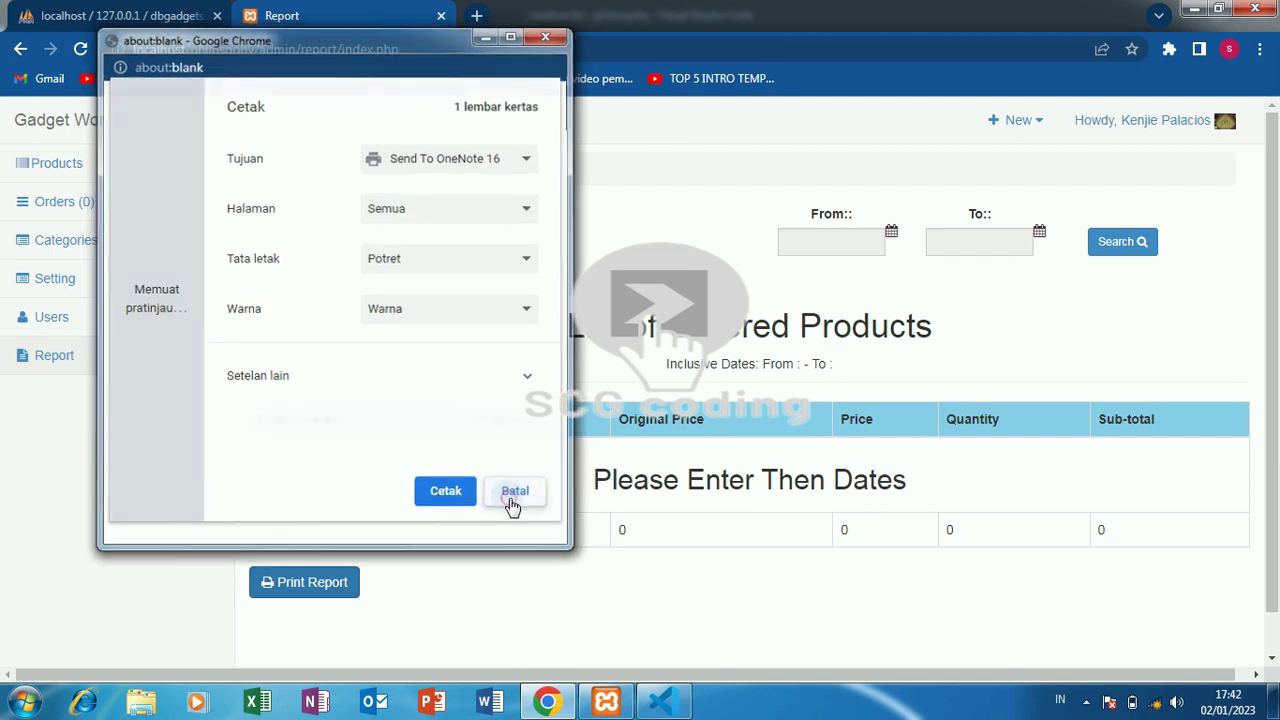
left_click(310, 588)
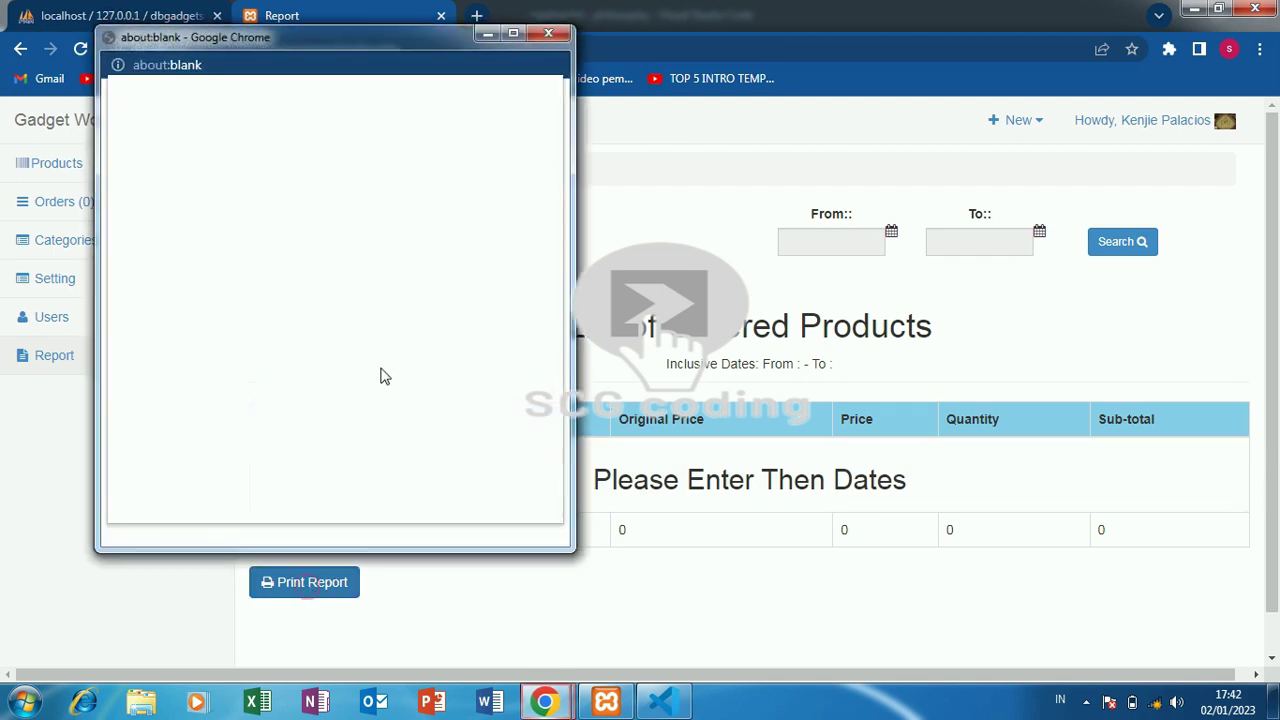
left_click(510, 38)
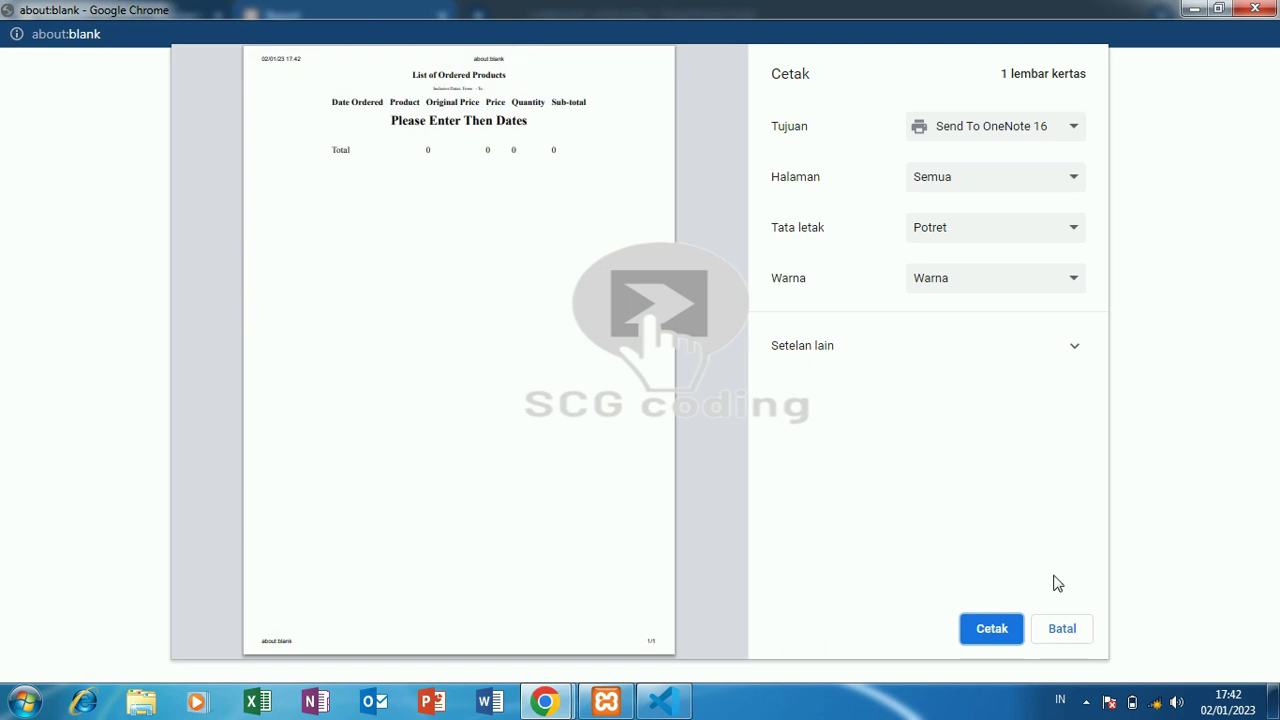
left_click(1064, 630)
left_click(1255, 9)
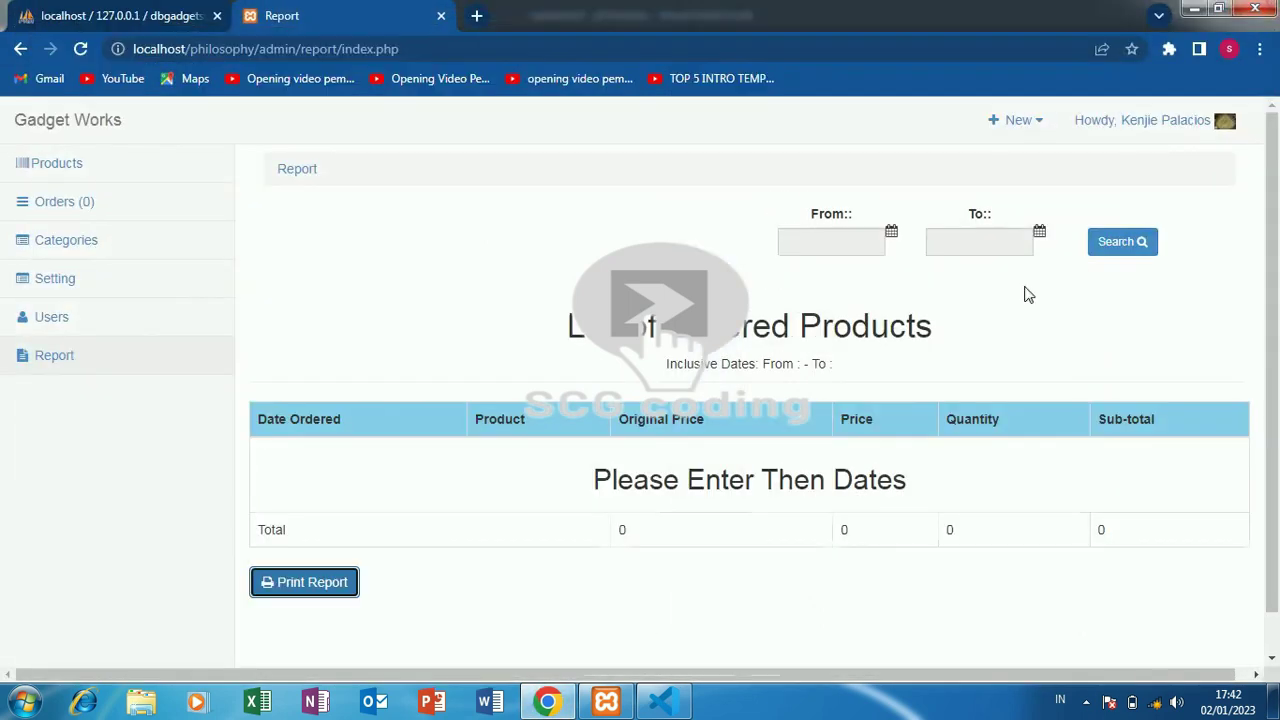
- From Products, open New > Product, then New > User, and expand the account menu
left_click(133, 177)
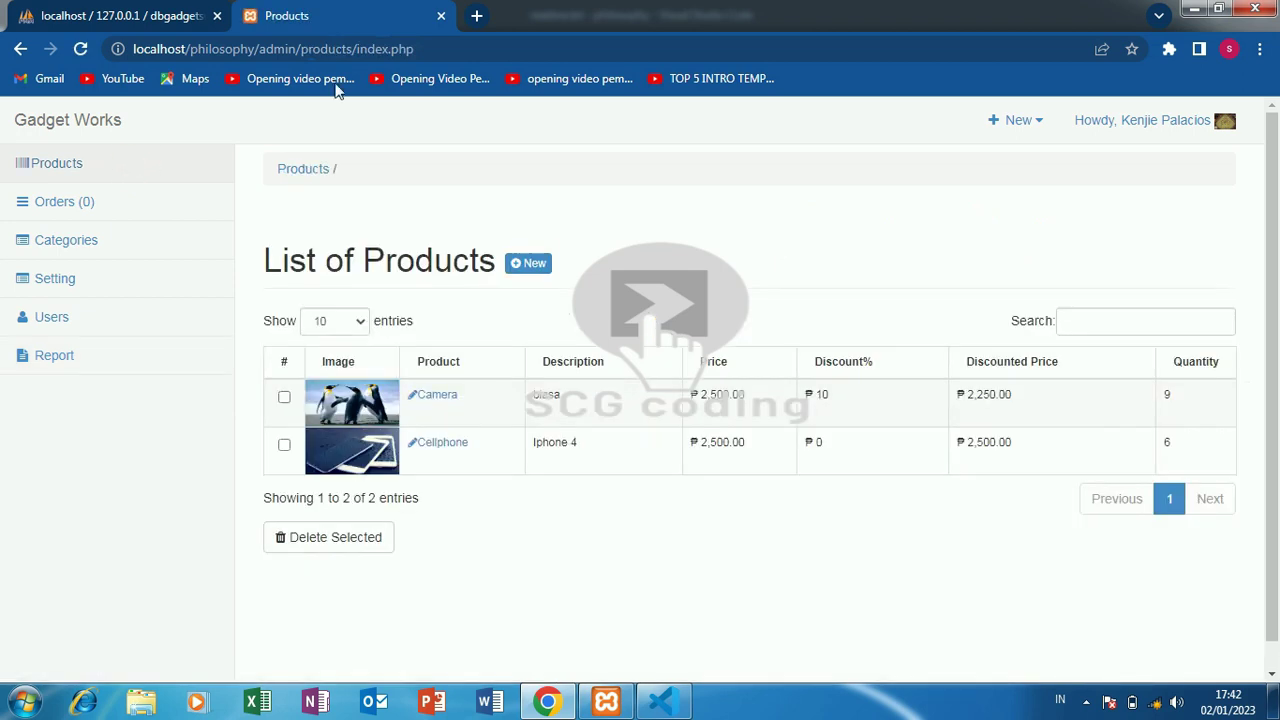
left_click(1006, 120)
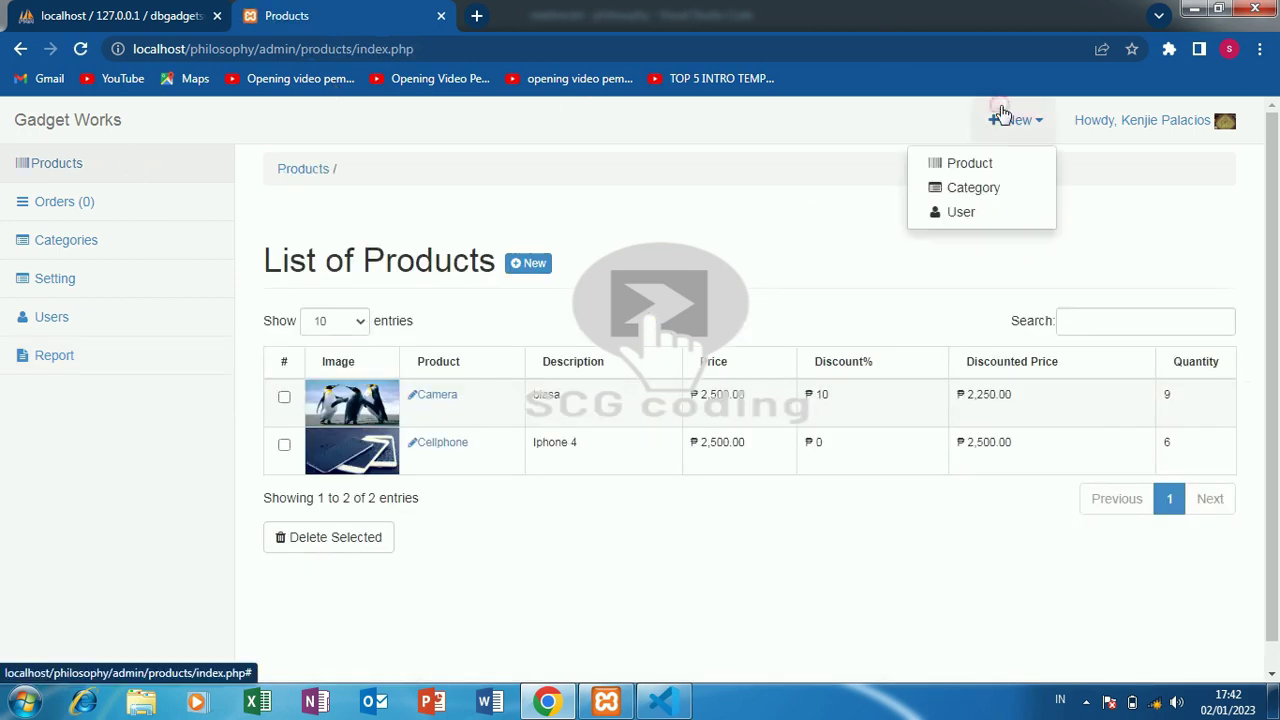
left_click(988, 164)
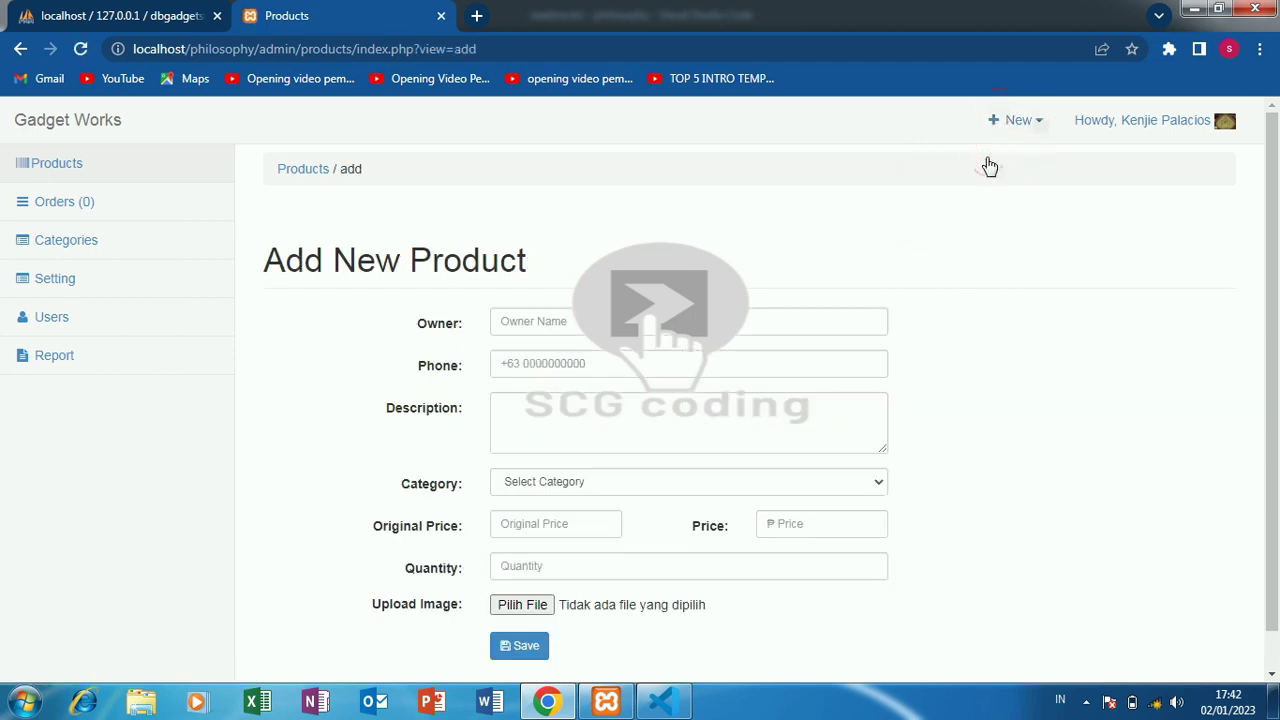
left_click(1010, 120)
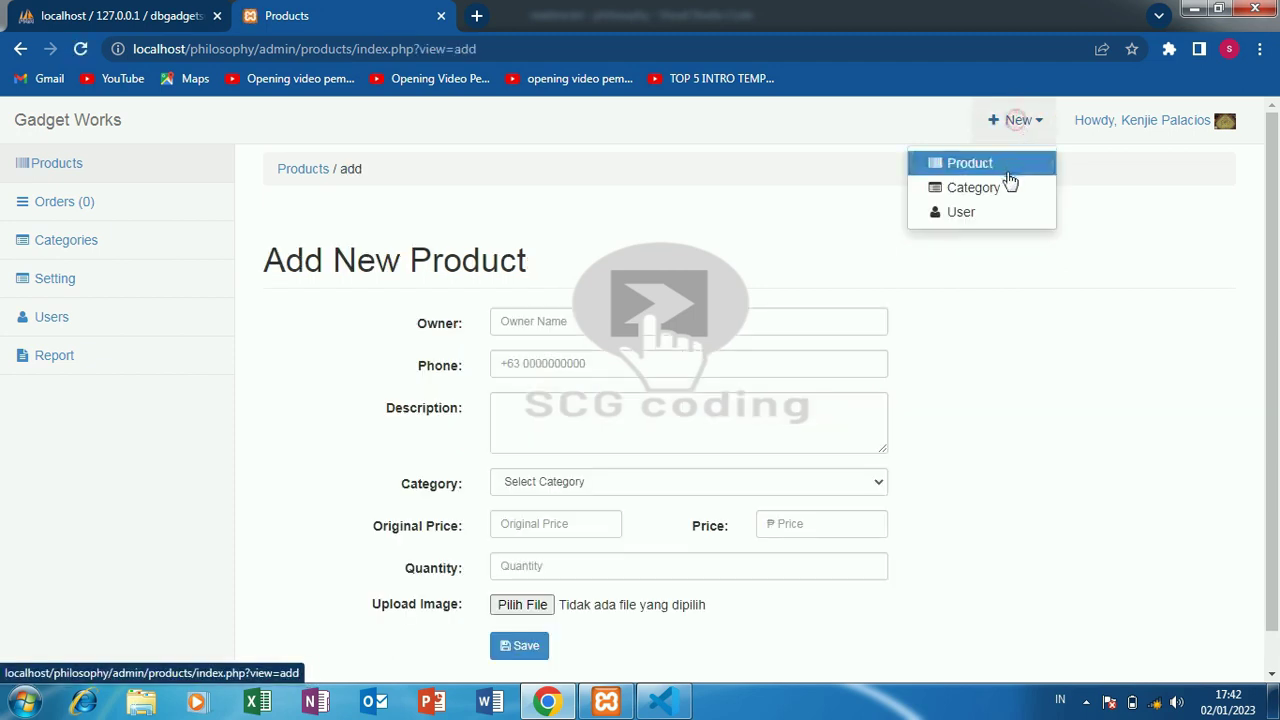
left_click(1000, 218)
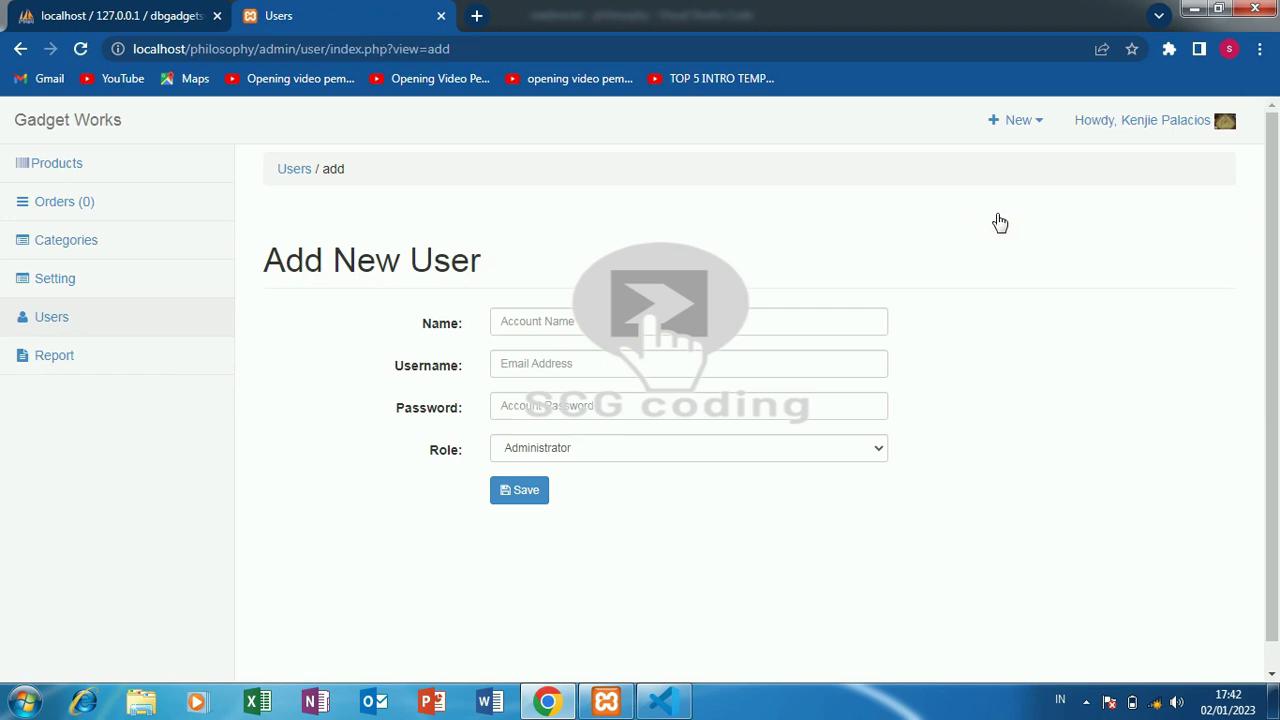
left_click(1194, 128)
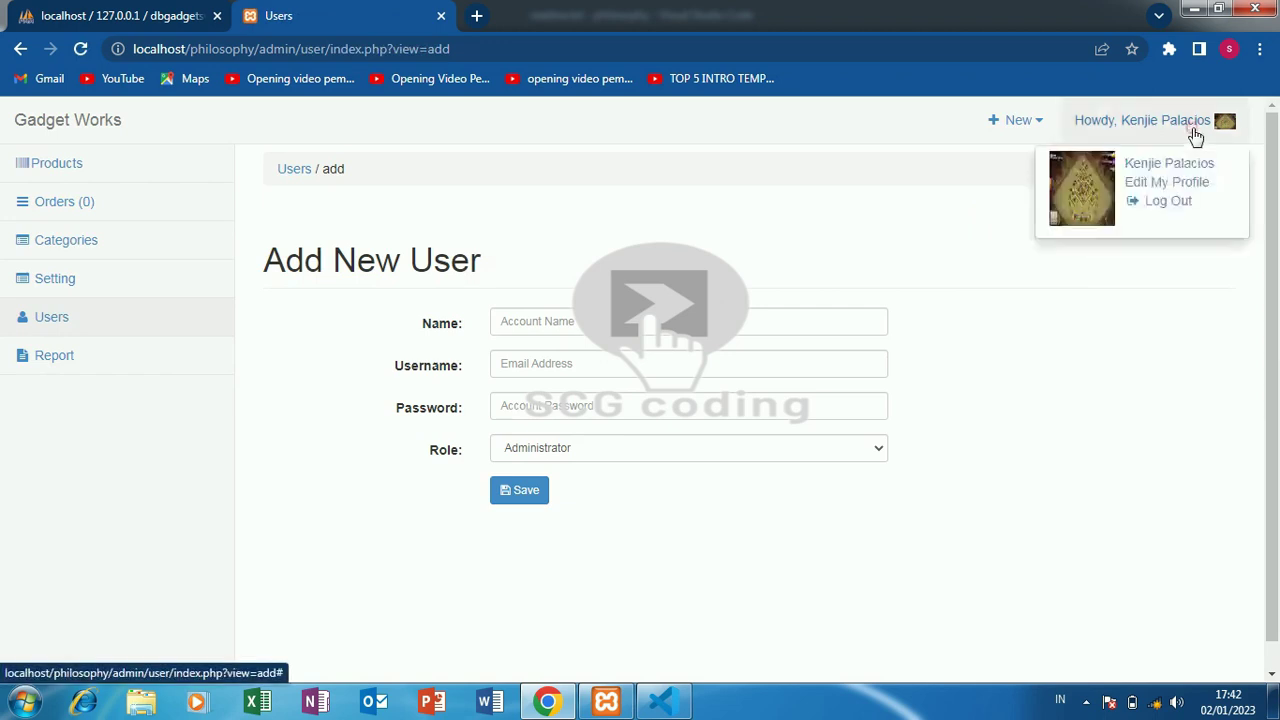
- Log out, then sign in with the pasted Staff username and password
left_click(1180, 210)
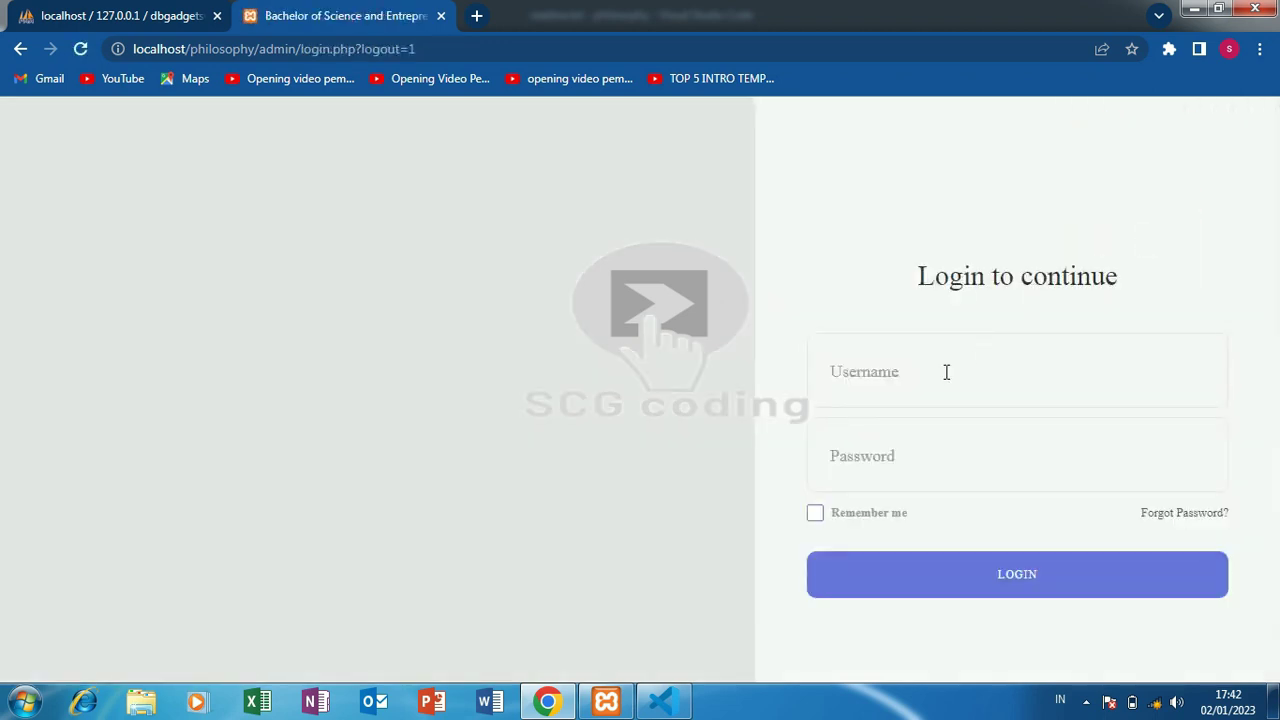
right_click(946, 371)
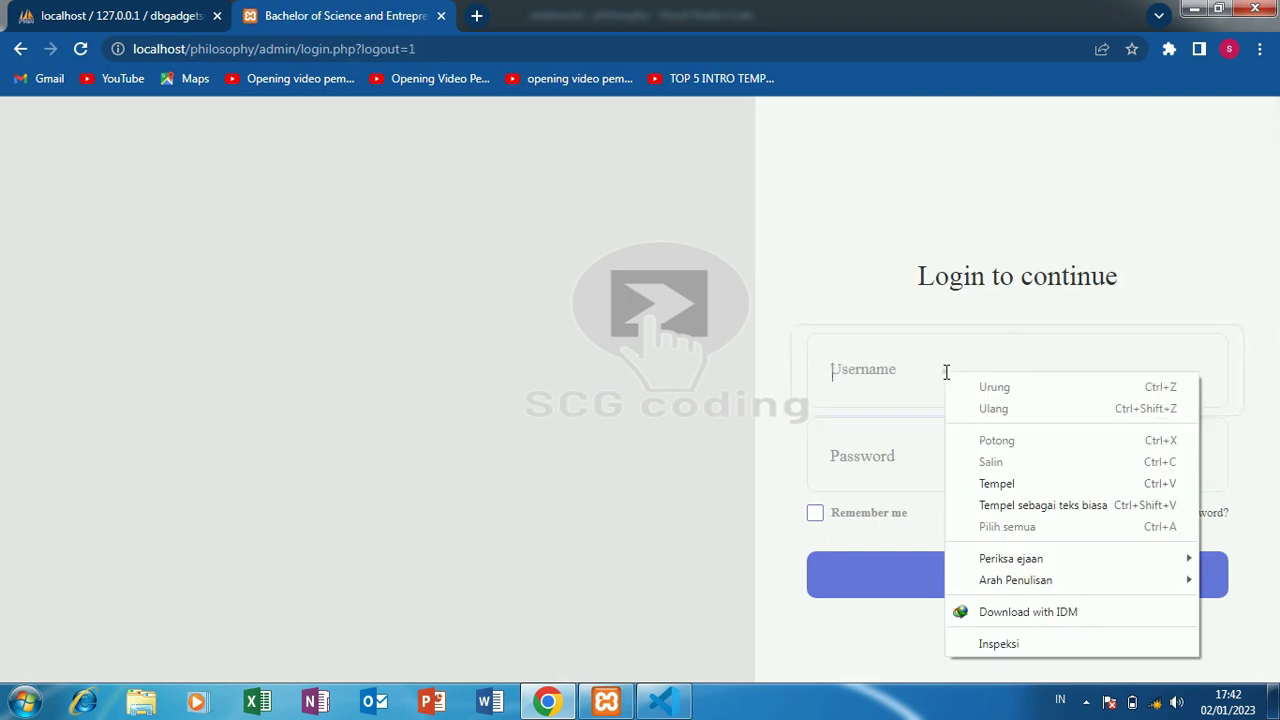
left_click(987, 474)
right_click(896, 460)
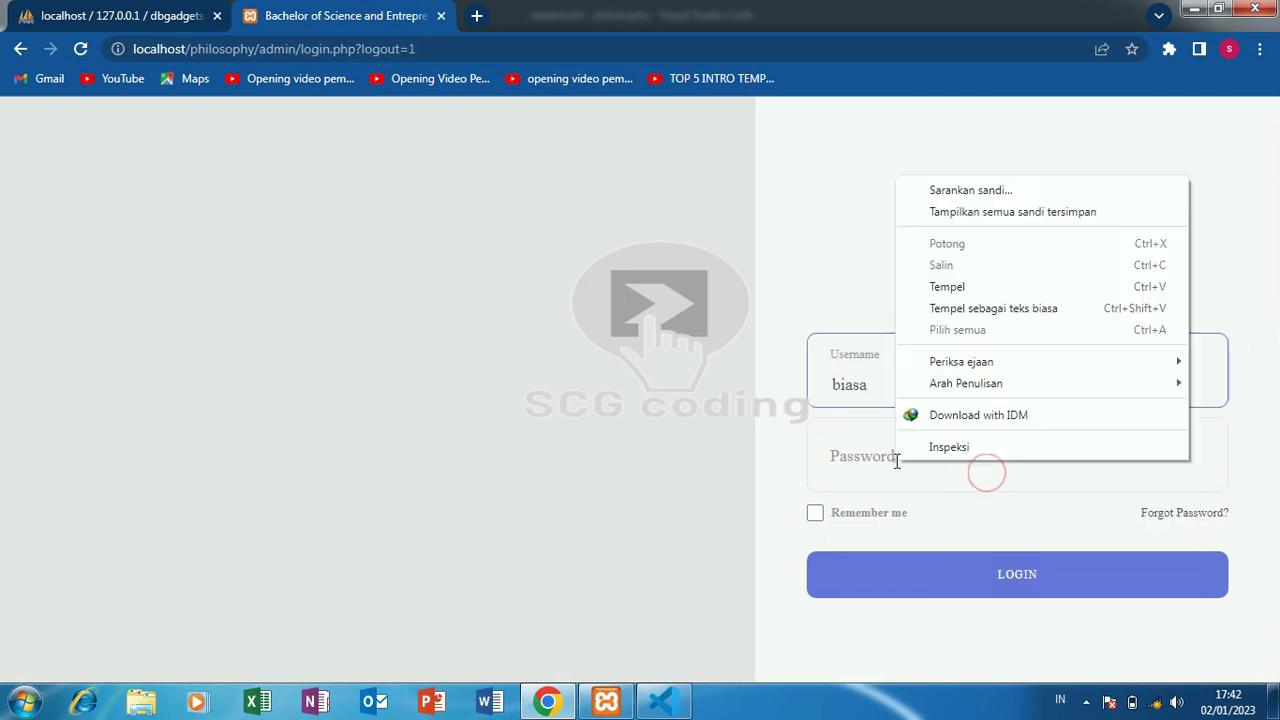
left_click(978, 293)
left_click(921, 574)
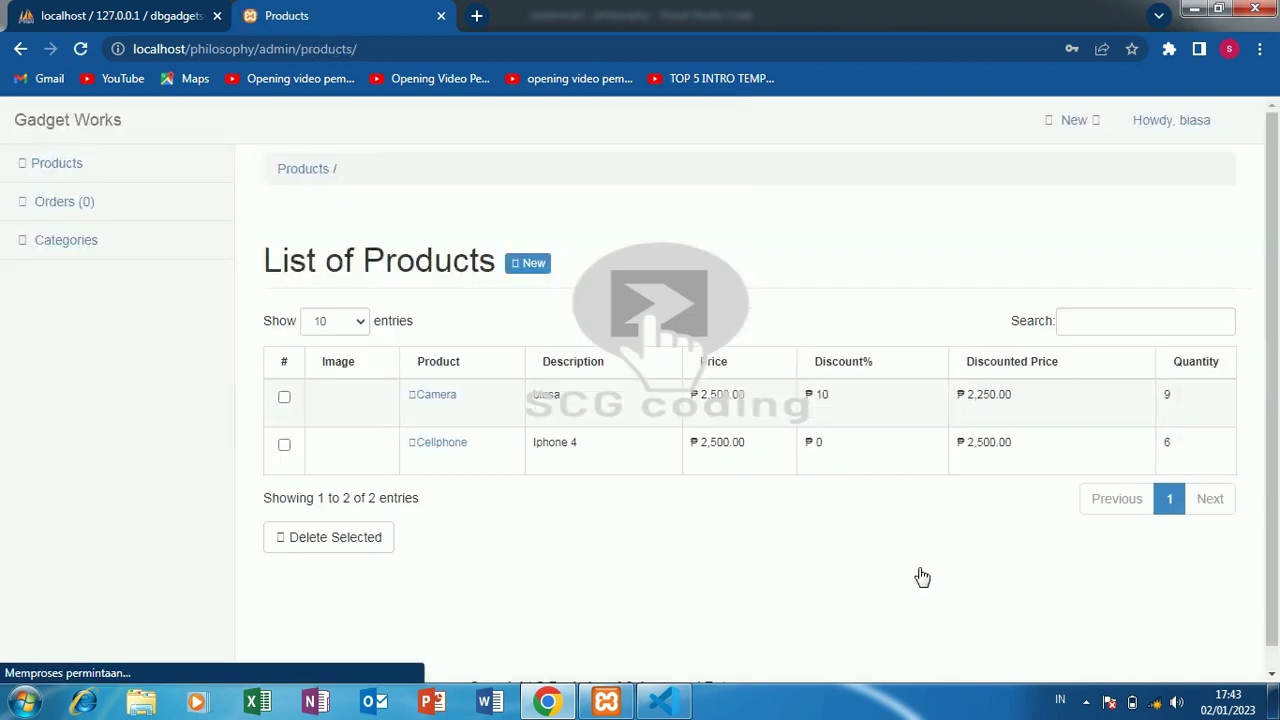
- Review the empty Orders list, the Categories and Products lists, and the Edit My Profile page
left_click(164, 216)
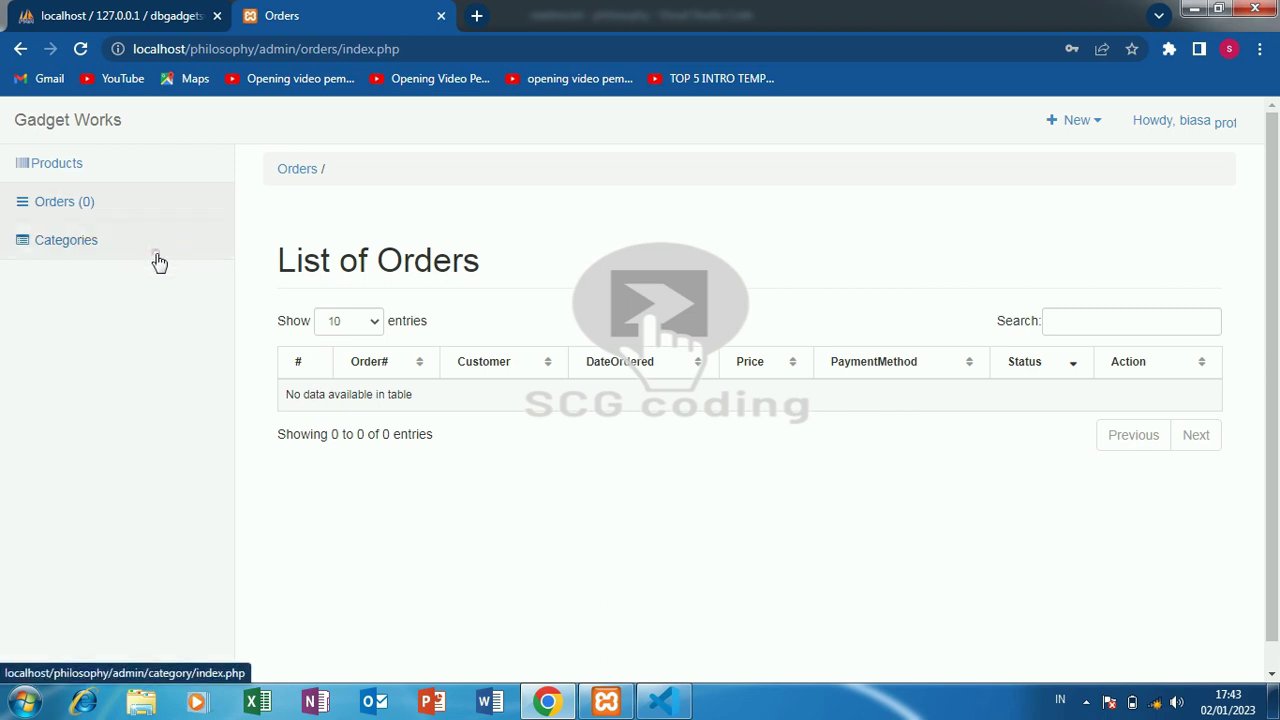
left_click(157, 258)
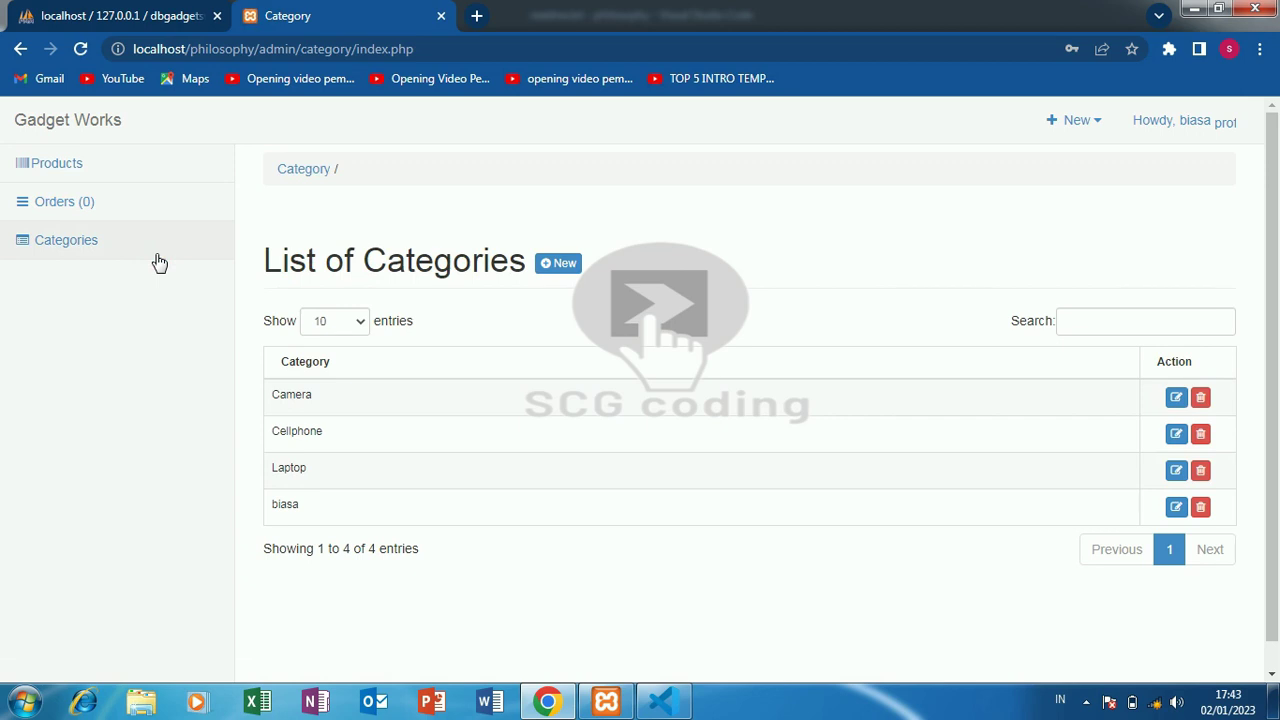
left_click(151, 160)
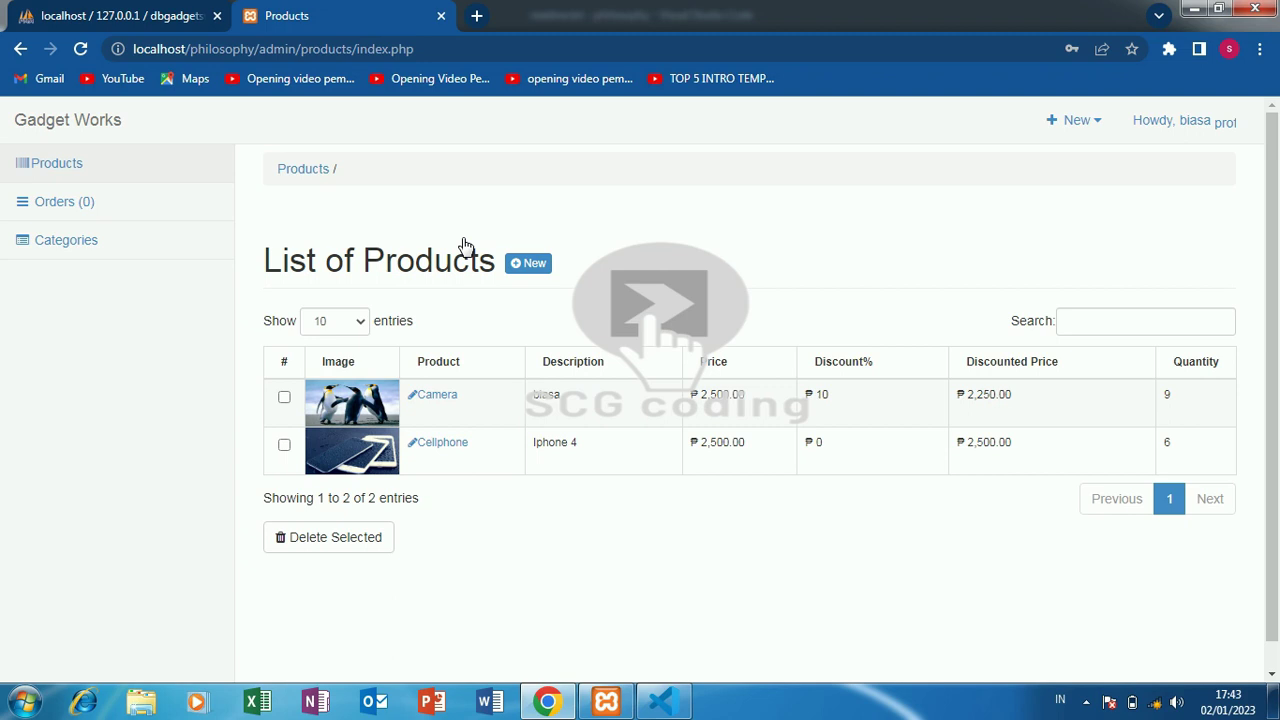
left_click(1172, 120)
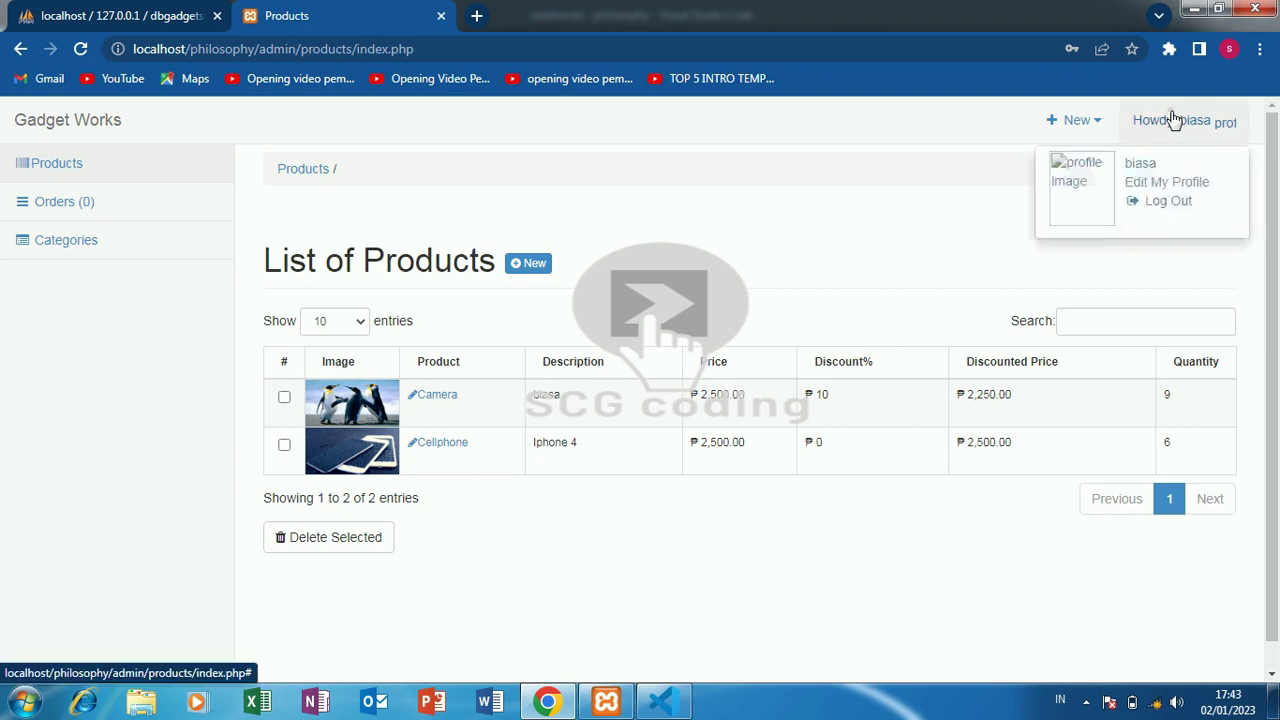
left_click(1164, 184)
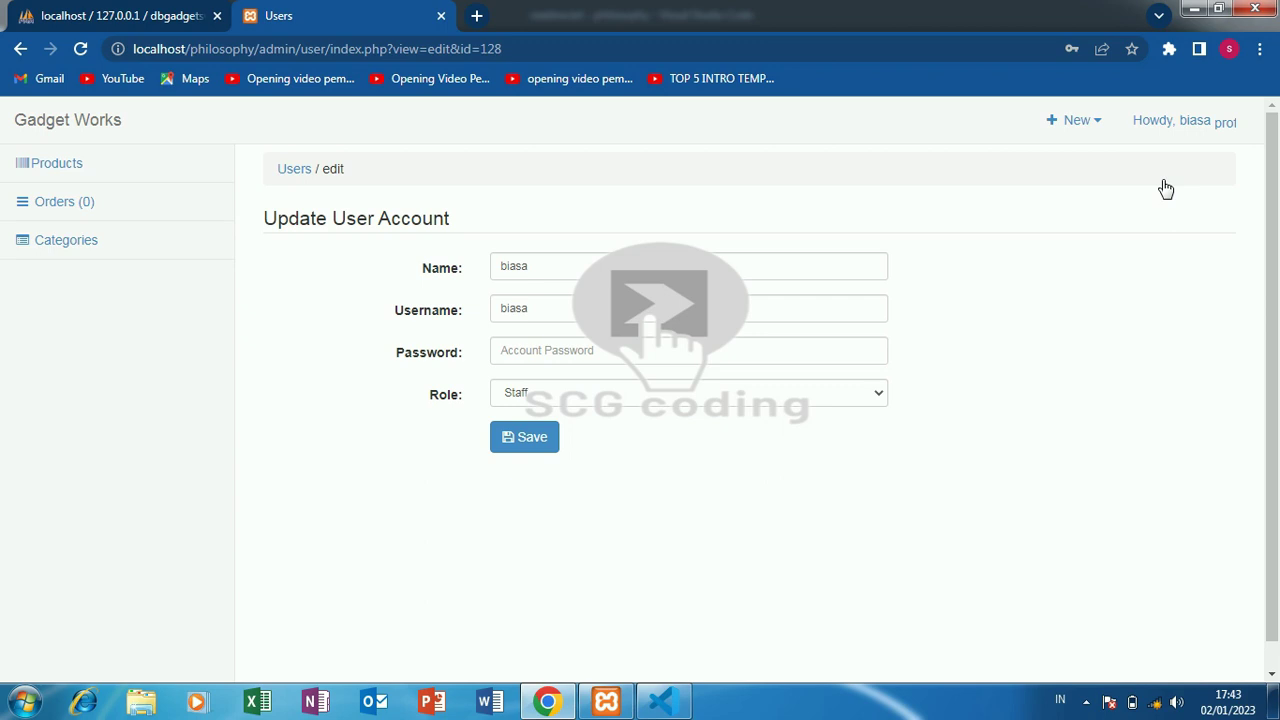
- Log out of the admin panel and select the admin-login part of the page address
left_click(1183, 122)
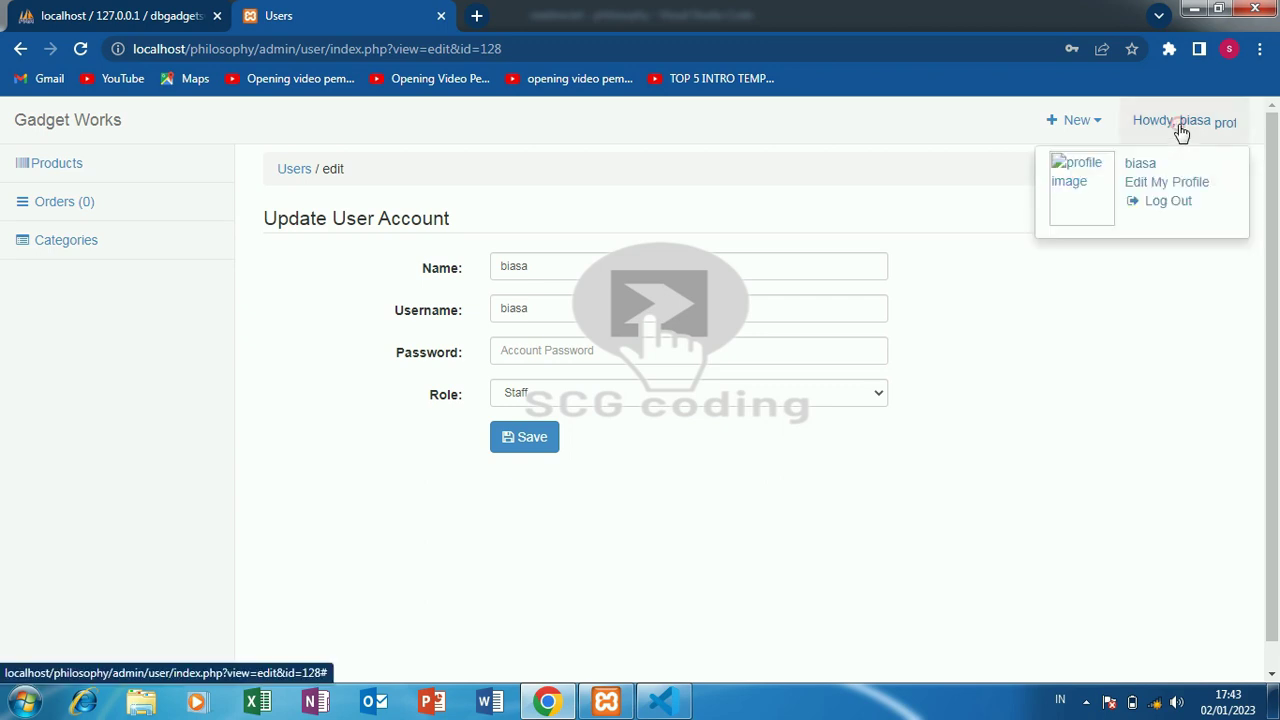
left_click(1171, 210)
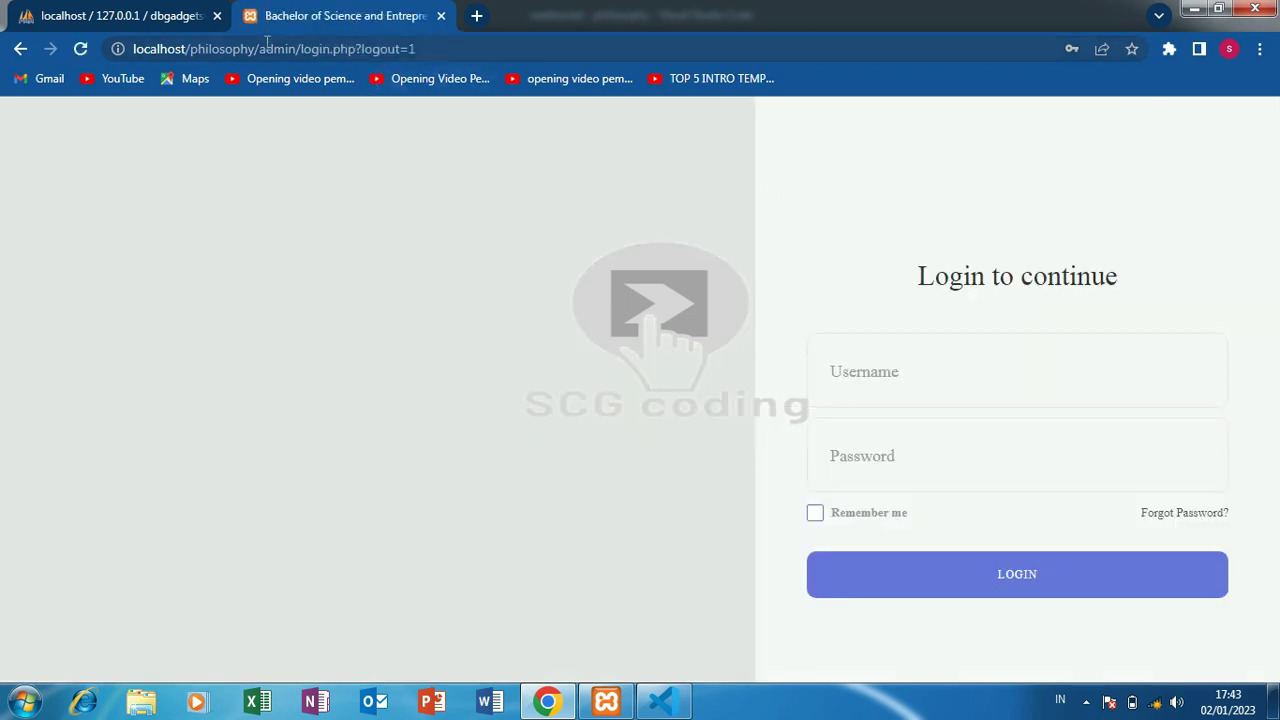
left_click_drag(261, 49, 553, 44)
- Load the public storefront at localhost/philosophy/ and order the Camera for ₱2500
key("BackSpace")
key("Return")
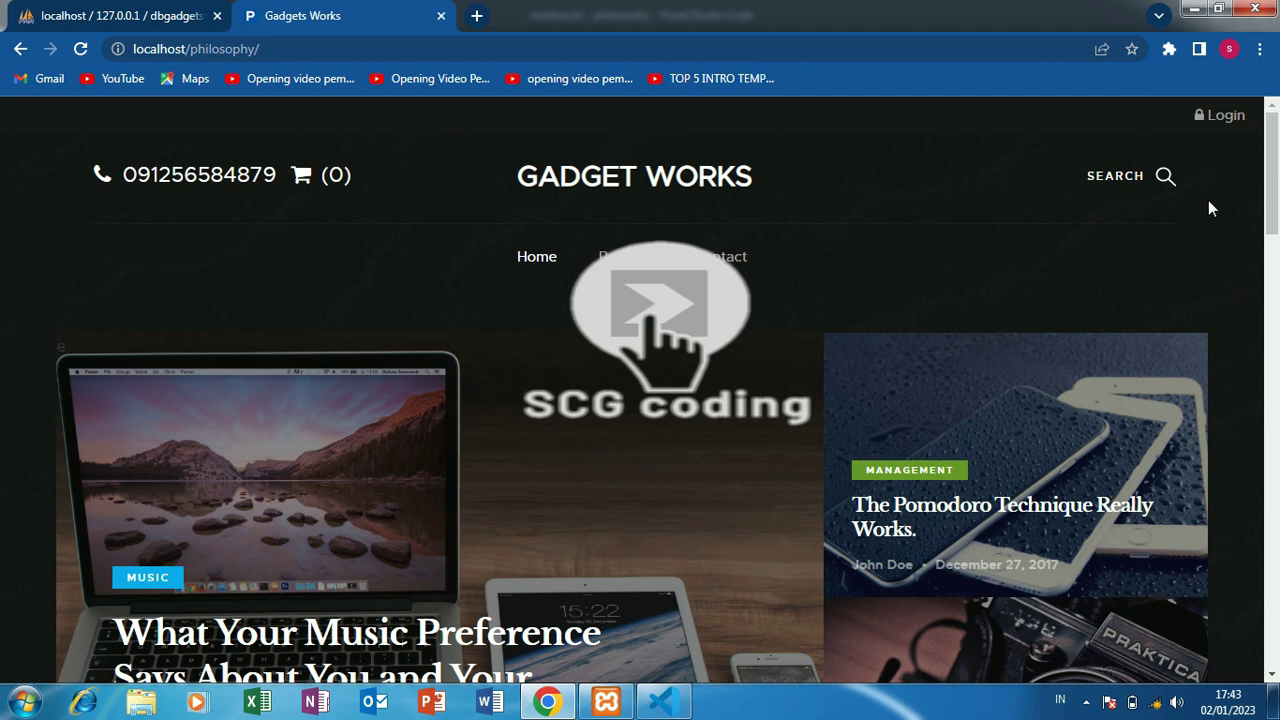
left_click_drag(1273, 220, 1275, 415)
left_click(232, 462)
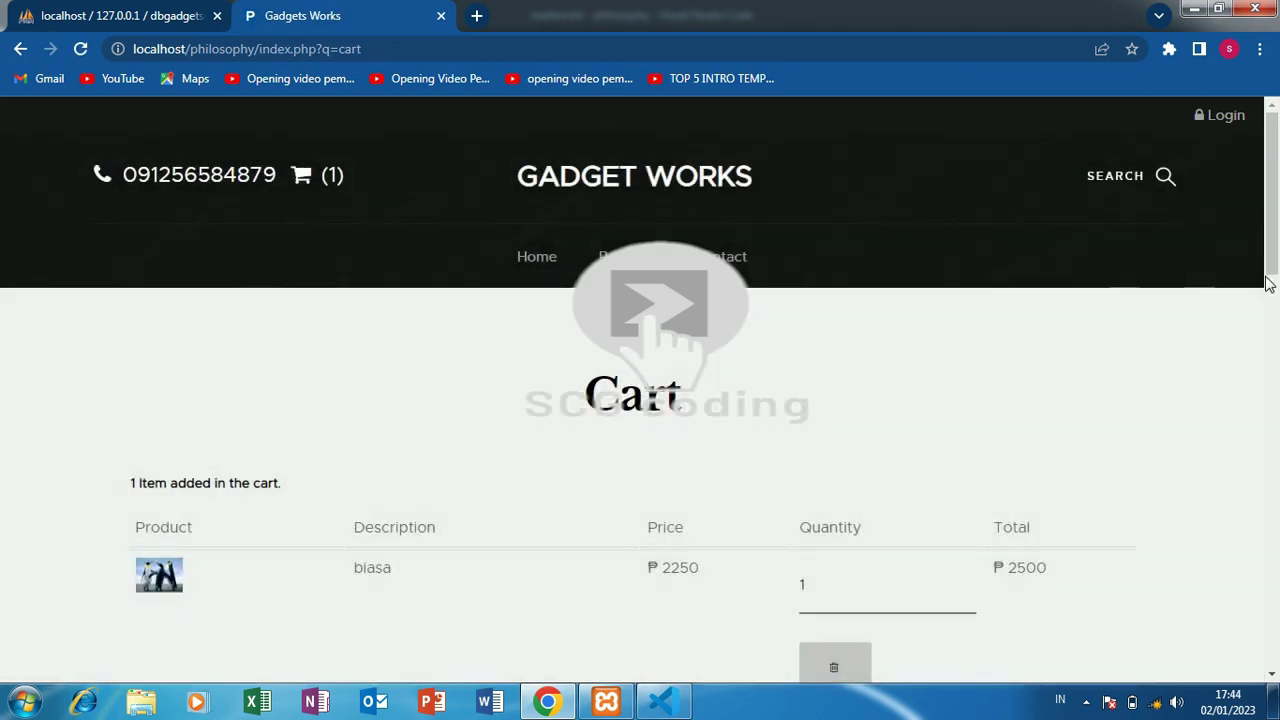
- Add a new order of the Camera again and proceed to checkout from the cart
scroll(1274, 310, "down", 3)
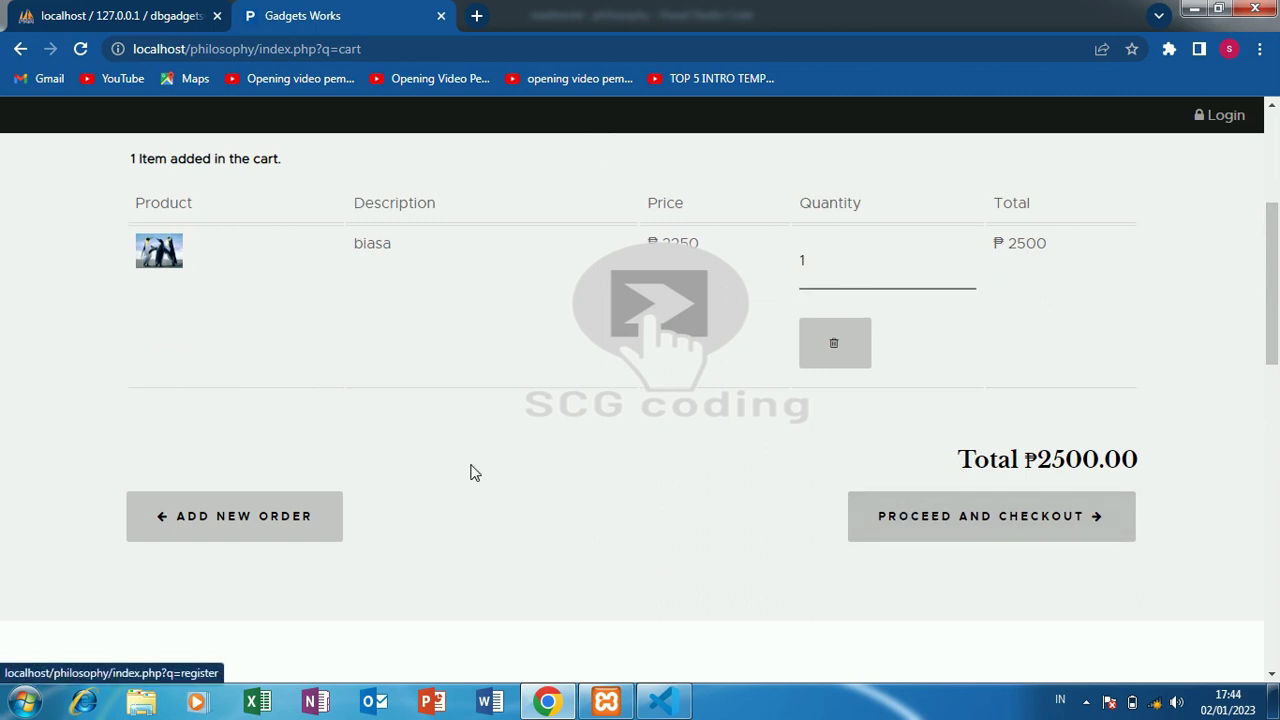
left_click(282, 537)
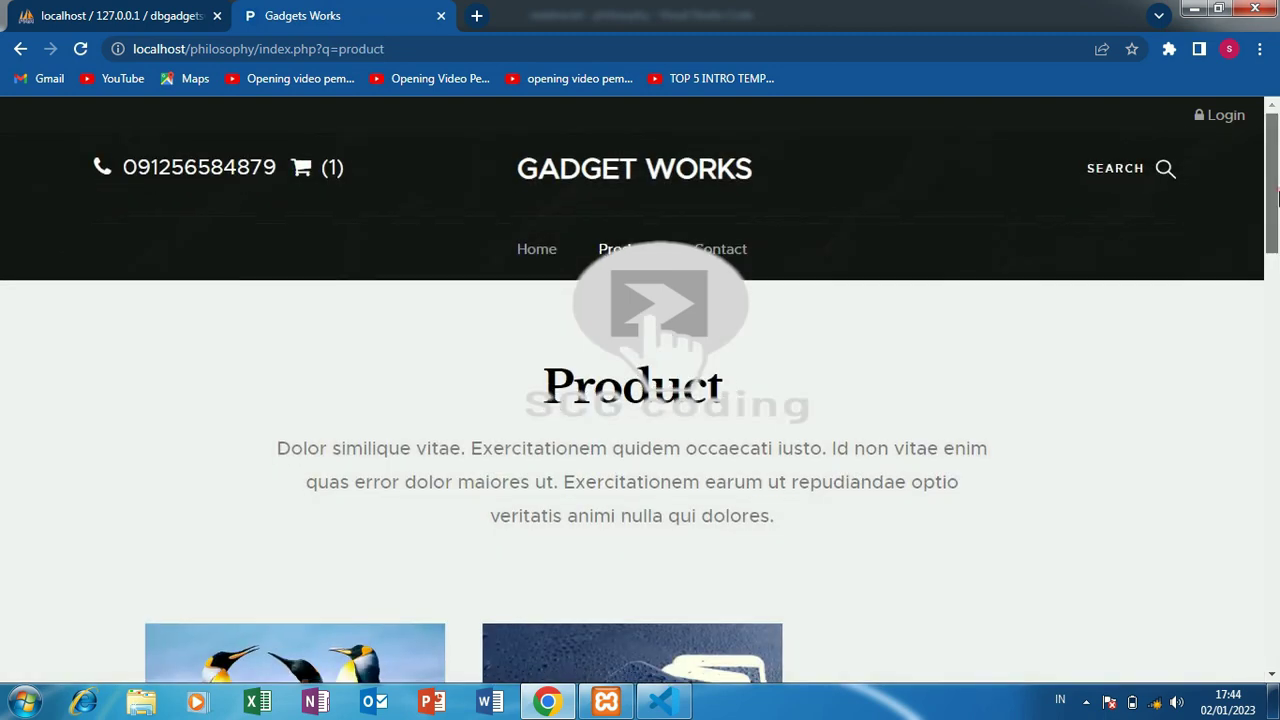
scroll(640, 400, "down", 8)
left_click(288, 292)
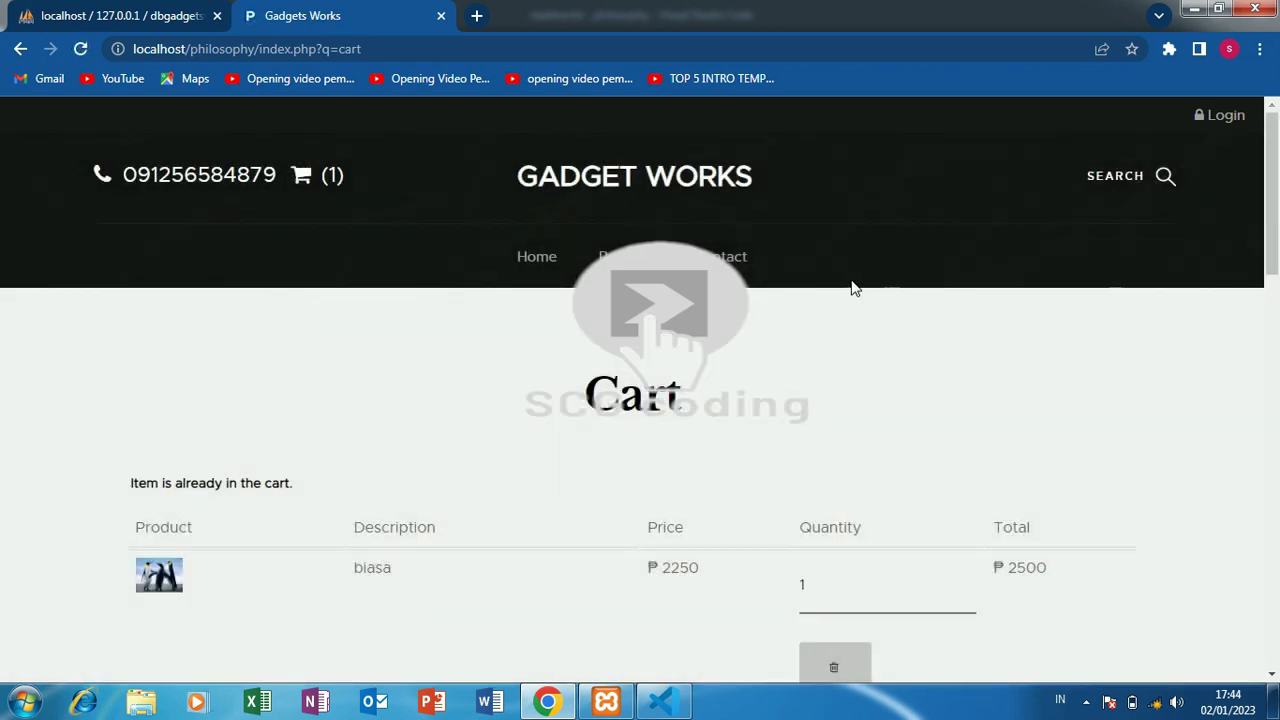
scroll(851, 286, "down", 4)
left_click(1010, 375)
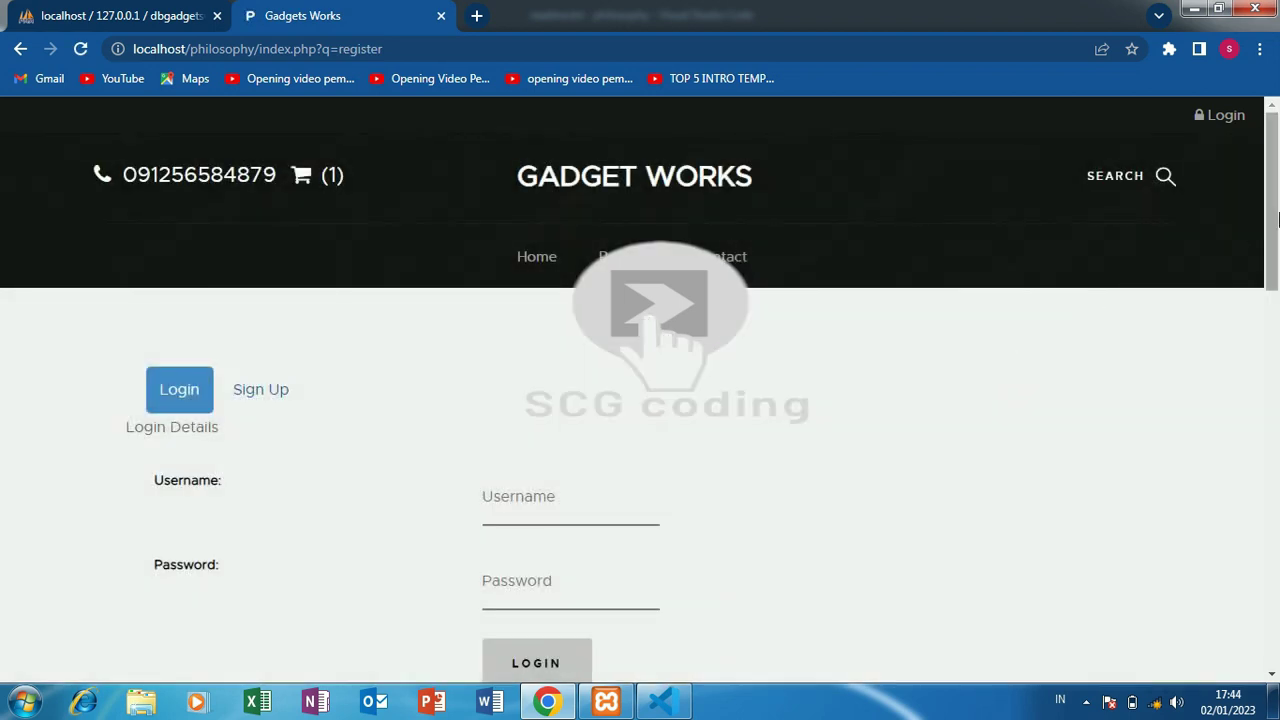
- Switch to the Sign Up form and paste in the customer's first and last name
left_click(260, 395)
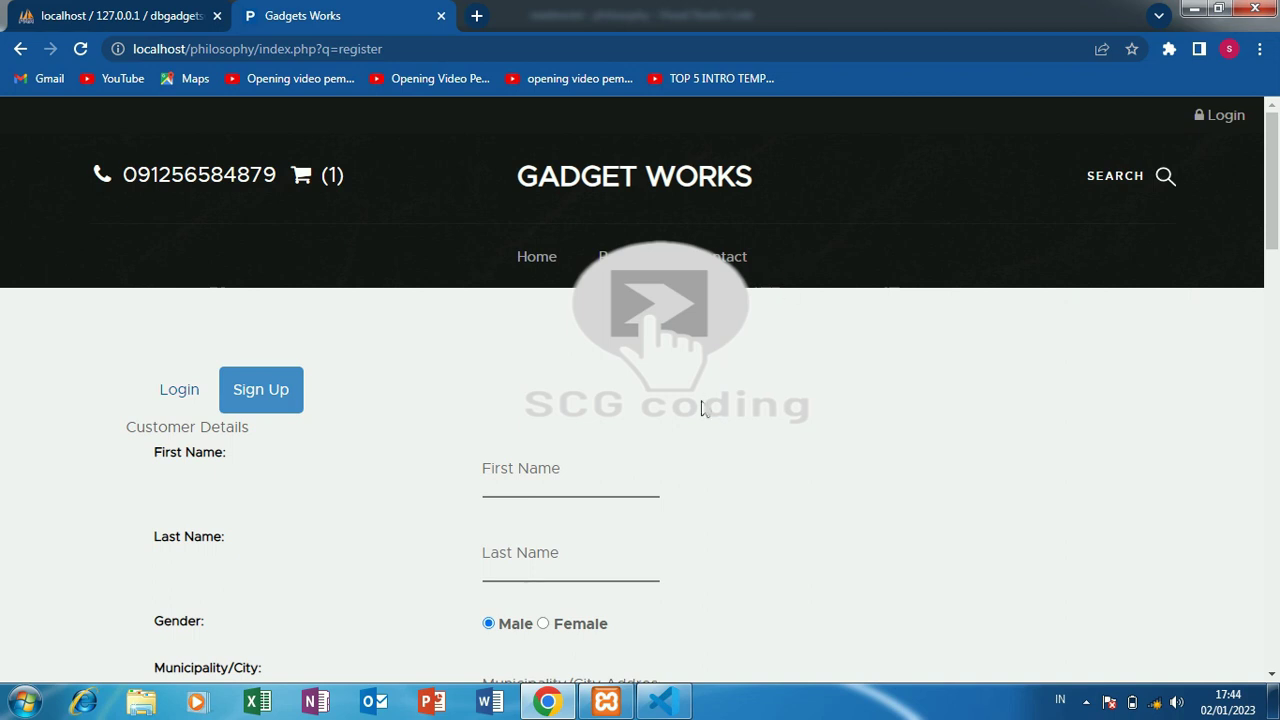
right_click(522, 483)
left_click(548, 308)
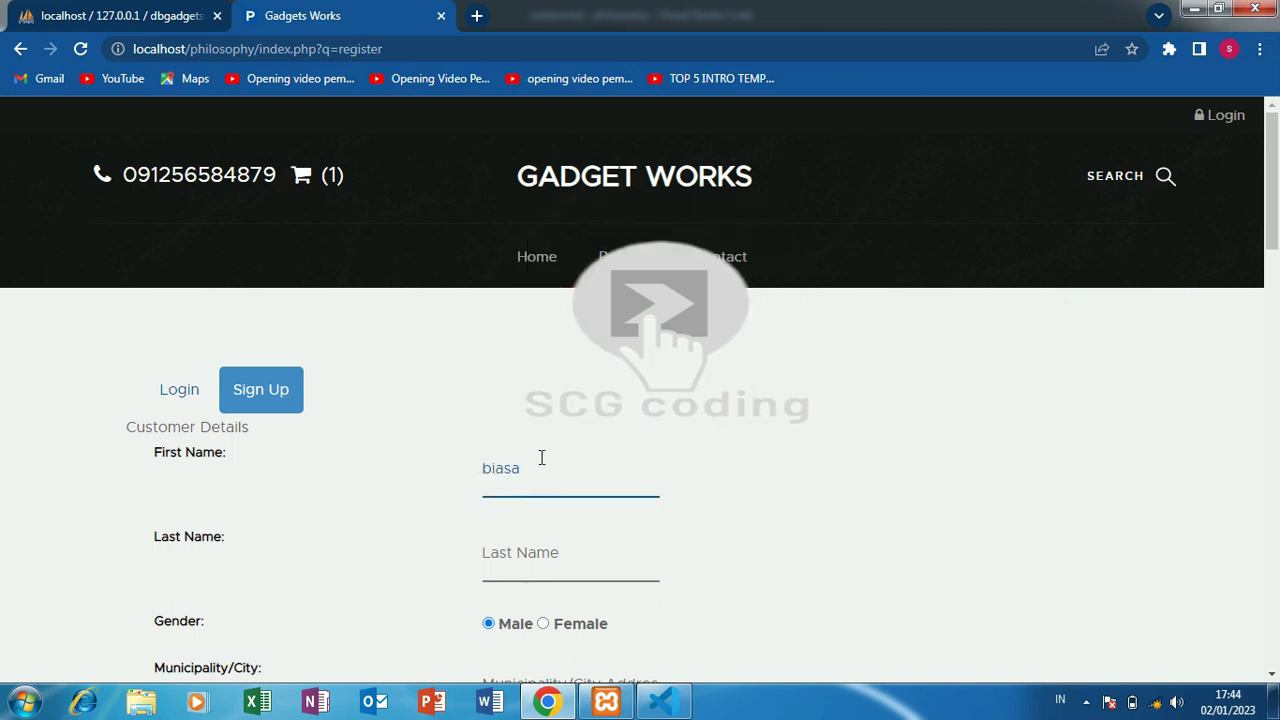
right_click(528, 552)
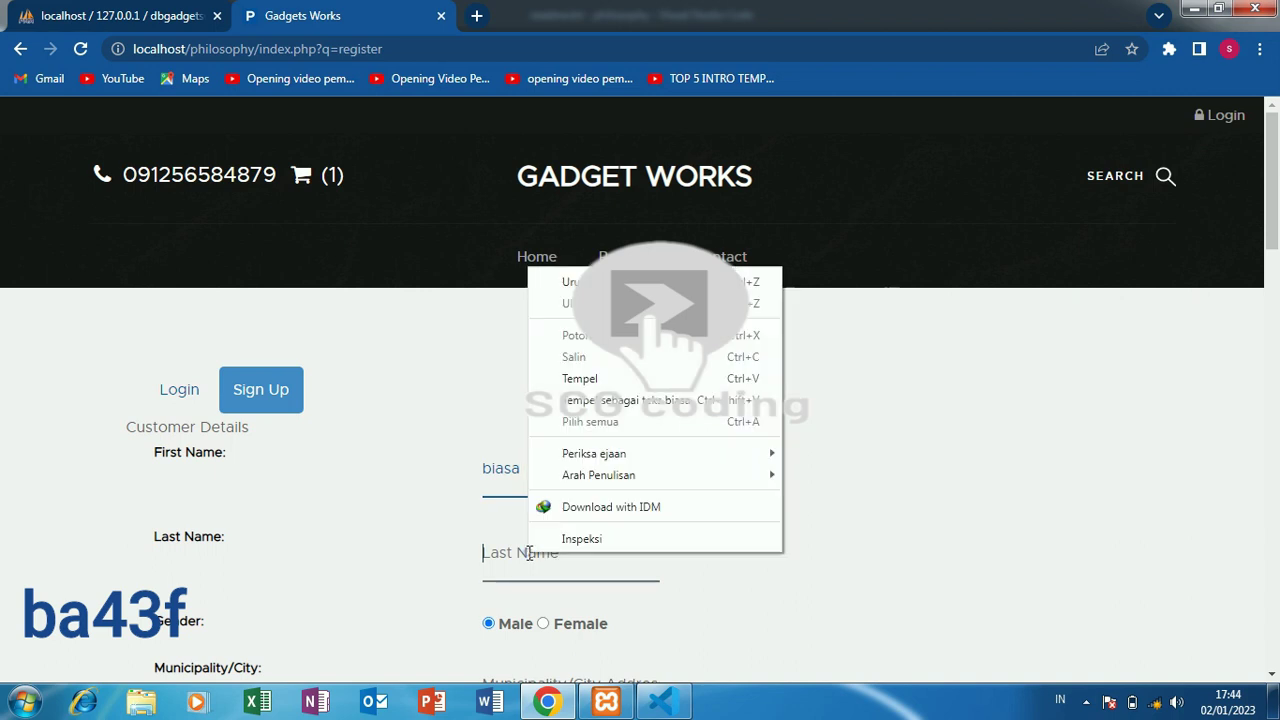
left_click(565, 378)
scroll(1275, 212, "down", 1)
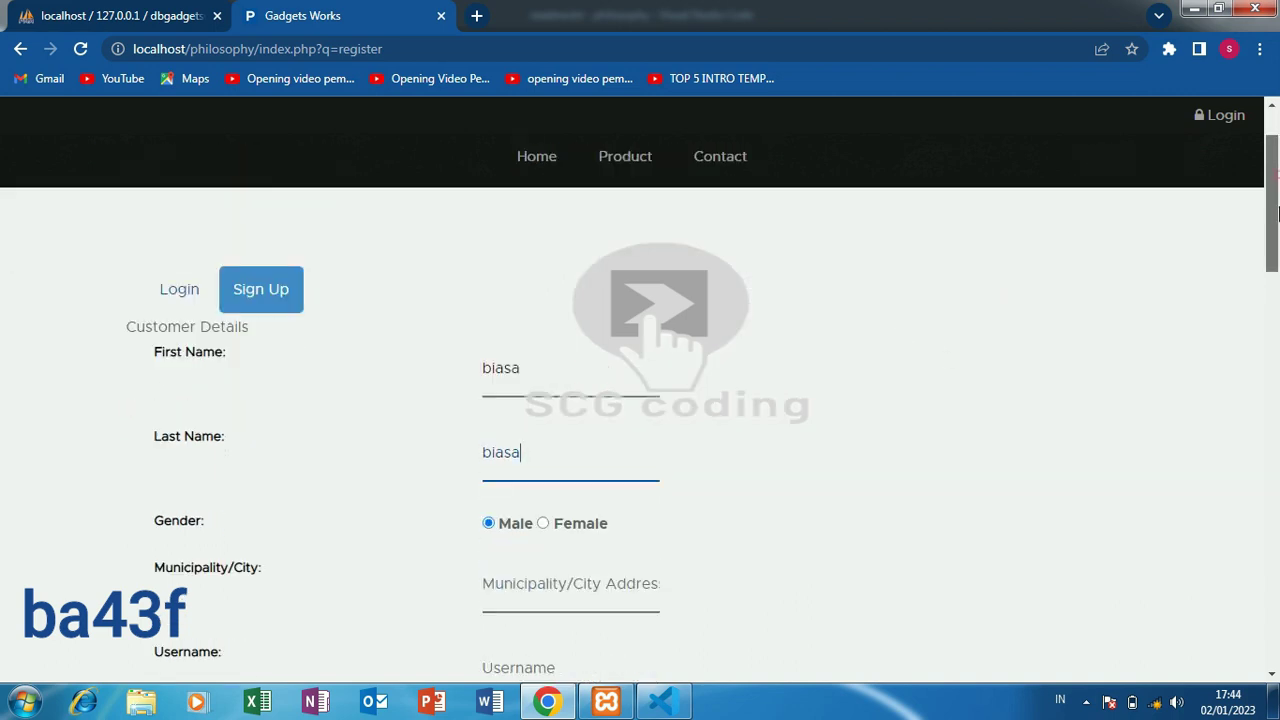
scroll(1276, 212, "down", 3)
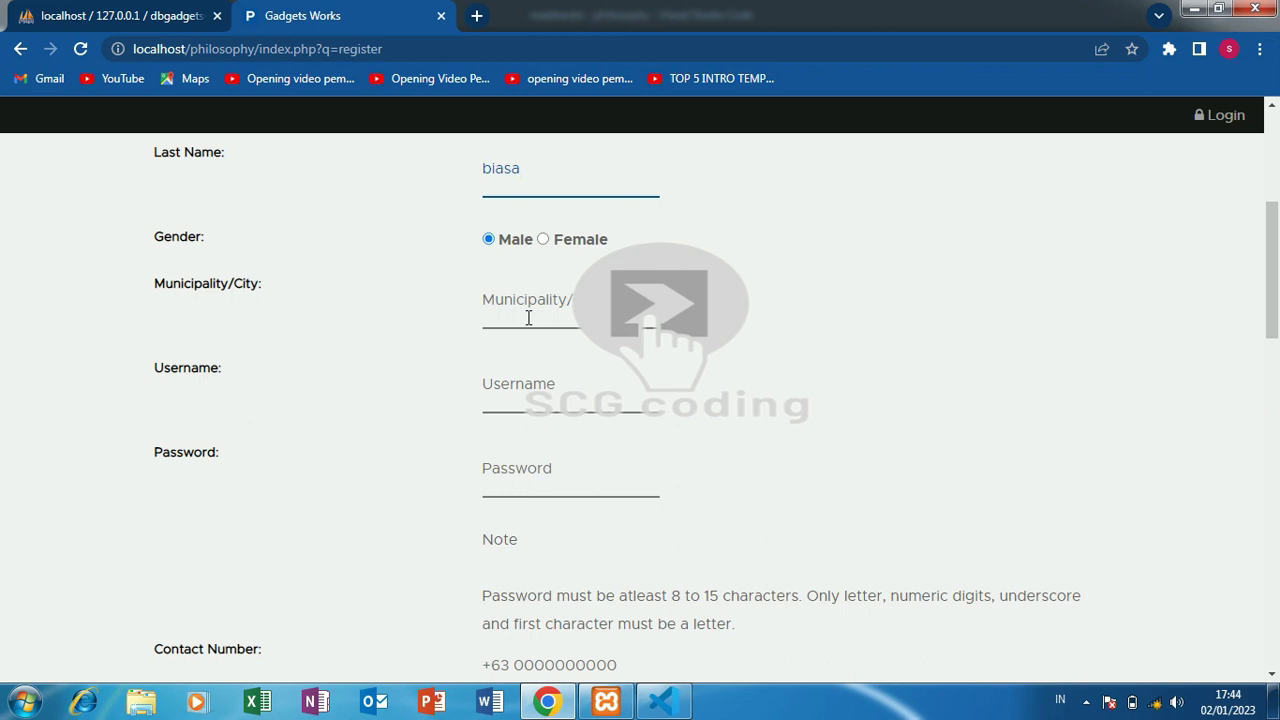
- Paste the customer's municipality/city, username and account password into the sign-up form
right_click(528, 317)
left_click(569, 423)
right_click(519, 398)
left_click(631, 220)
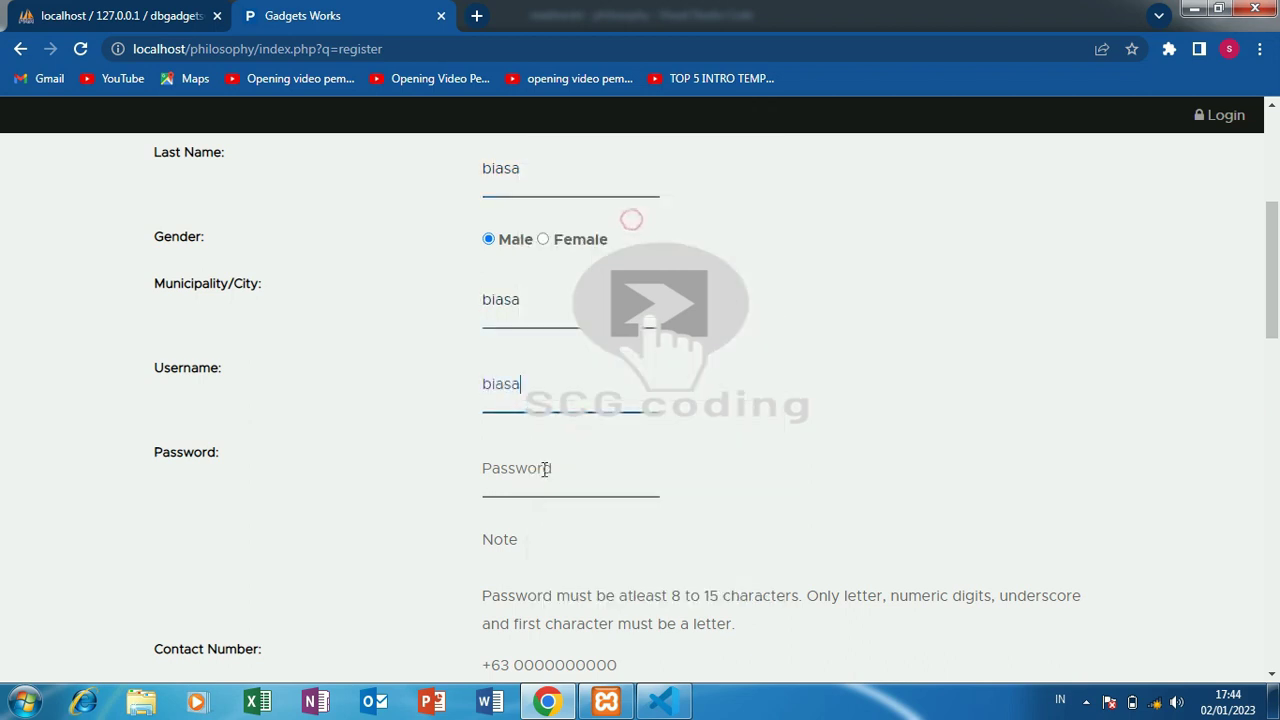
right_click(545, 468)
left_click(640, 299)
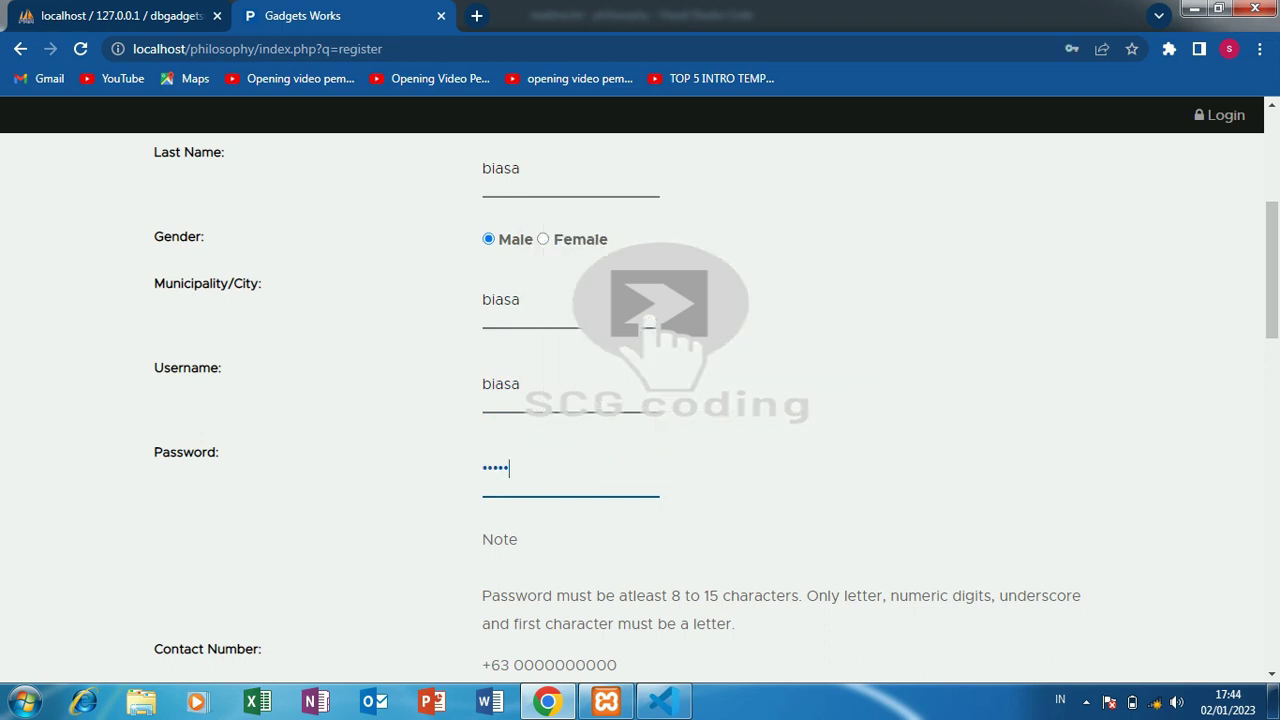
scroll(1230, 318, "down", 3)
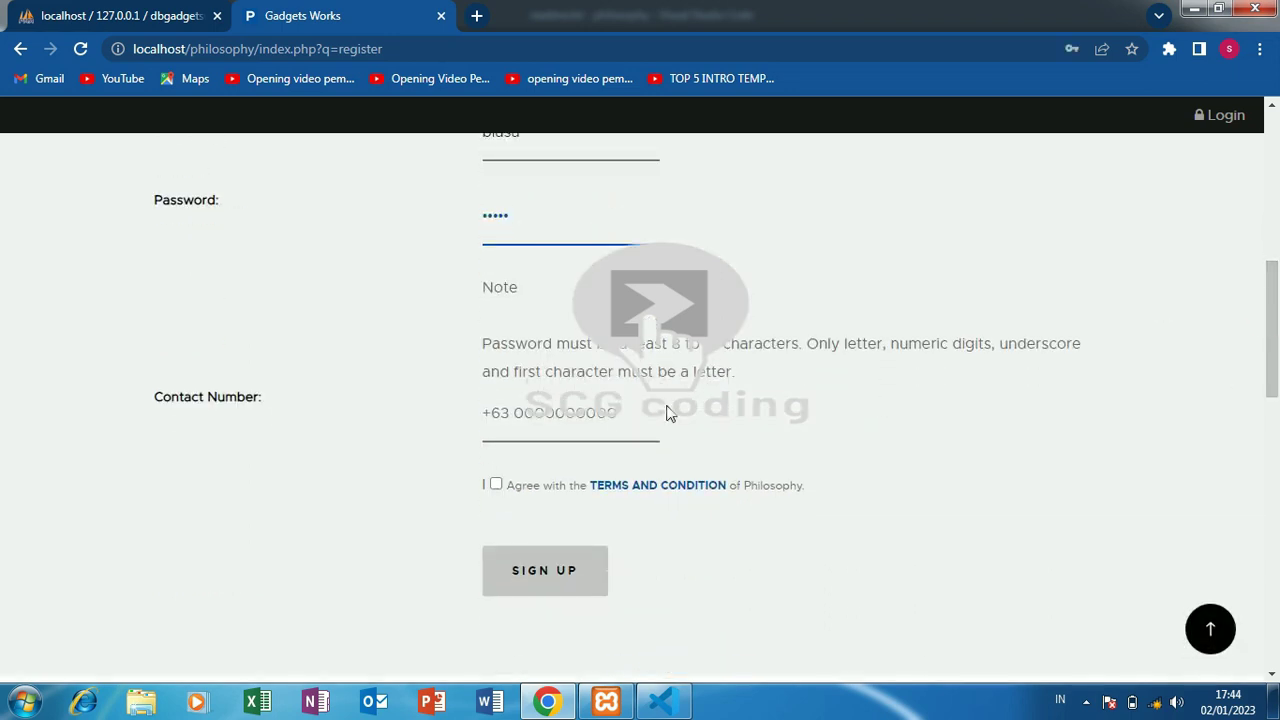
- Enter contact number 78654, accept the terms and conditions, and submit the sign-up form
left_click(571, 420)
left_click(515, 287)
left_click(521, 418)
type("78654444")
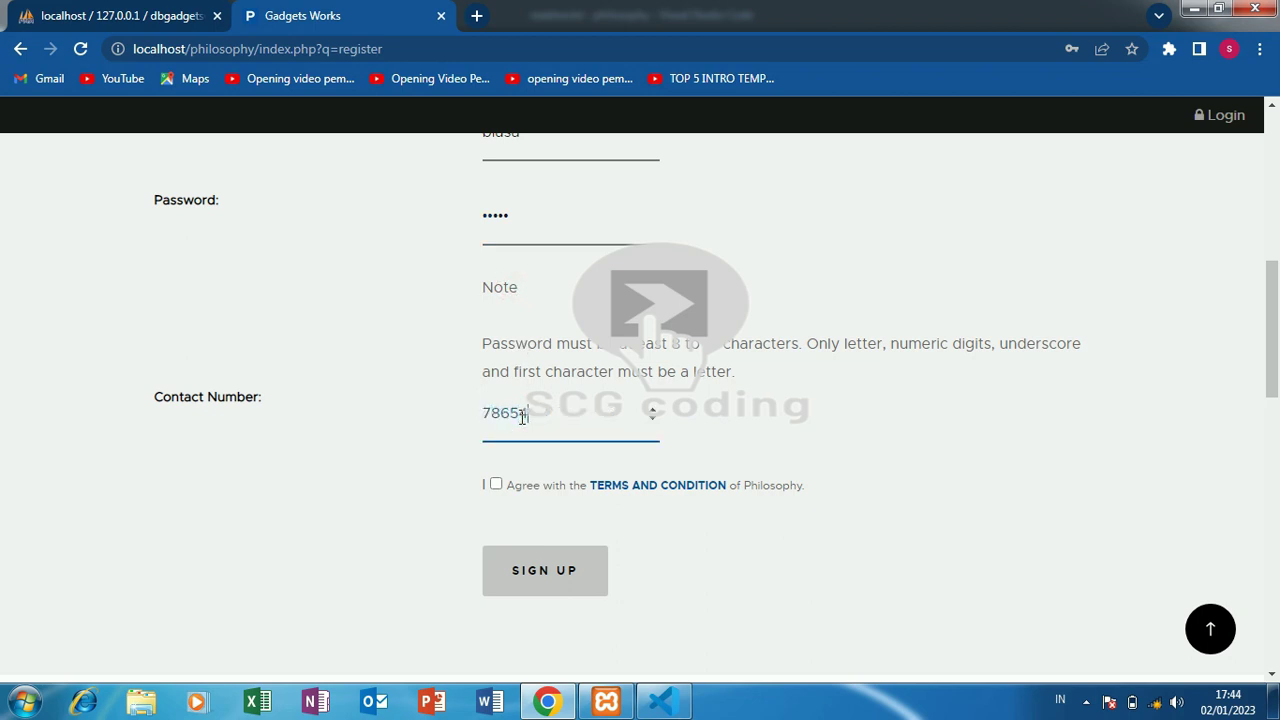
left_click(496, 484)
left_click(533, 577)
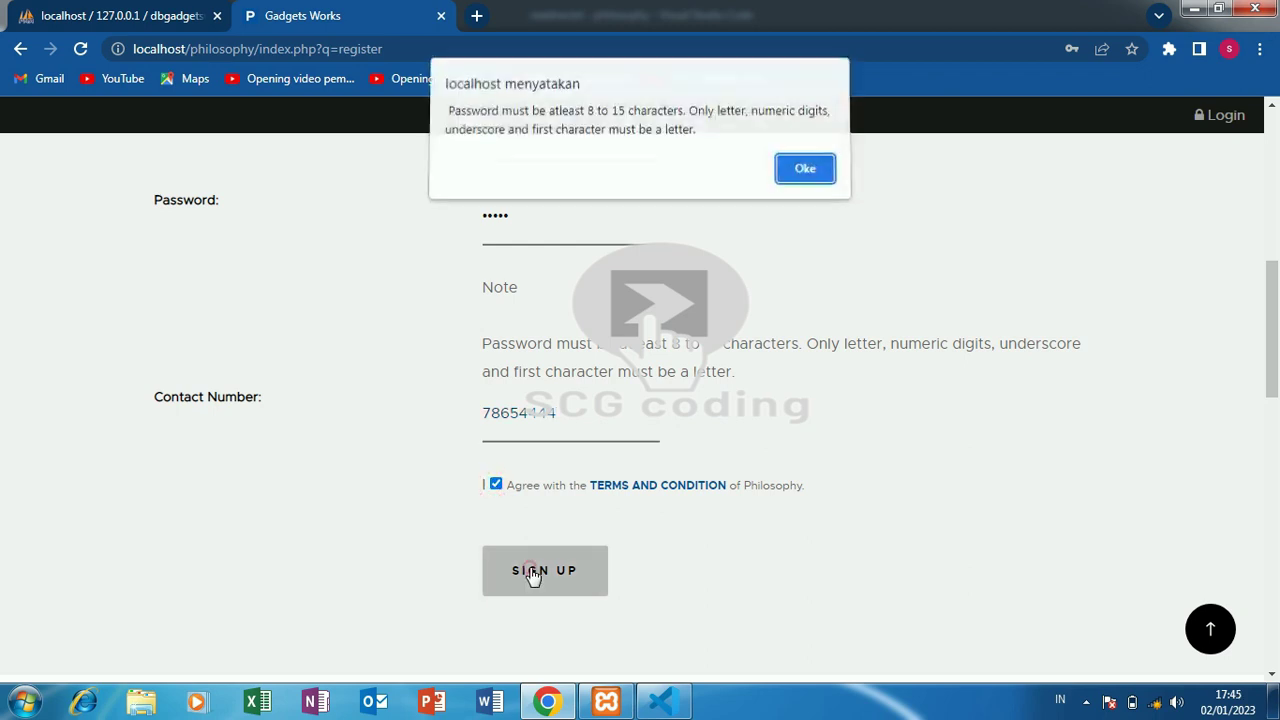
- Dismiss the password-length warning, resubmit, and dismiss the warning again
left_click(814, 173)
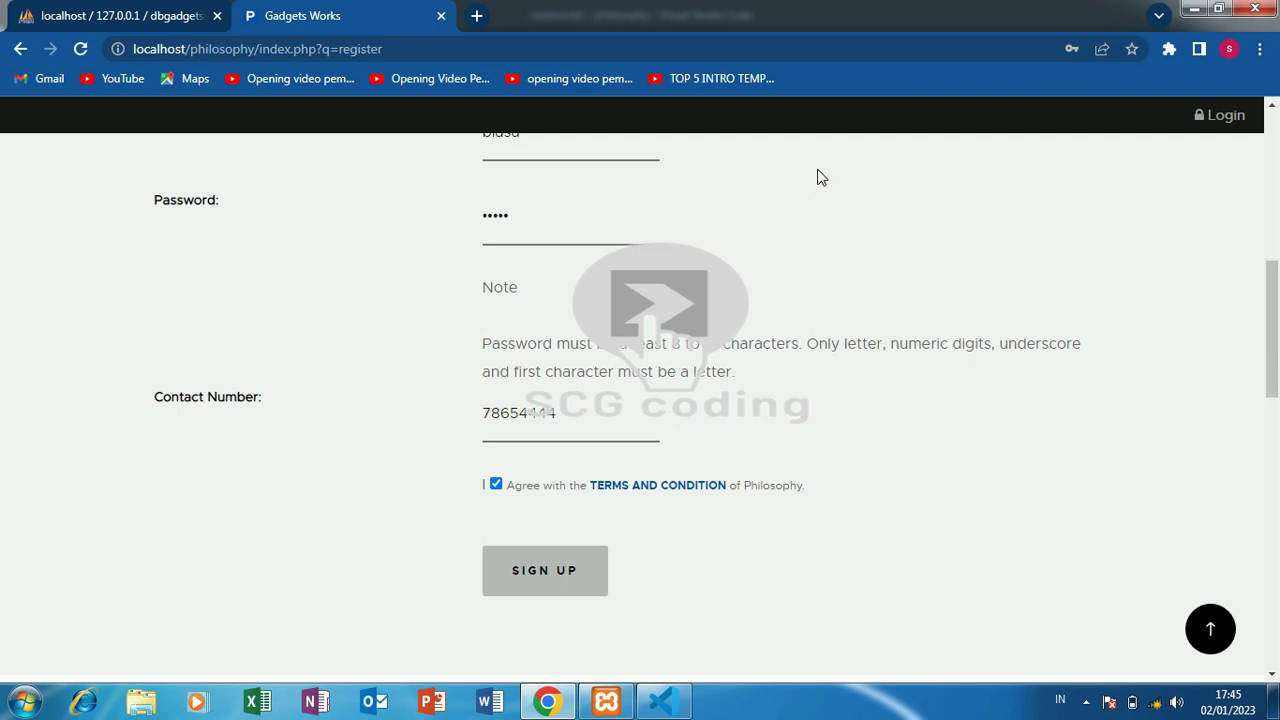
left_click(587, 585)
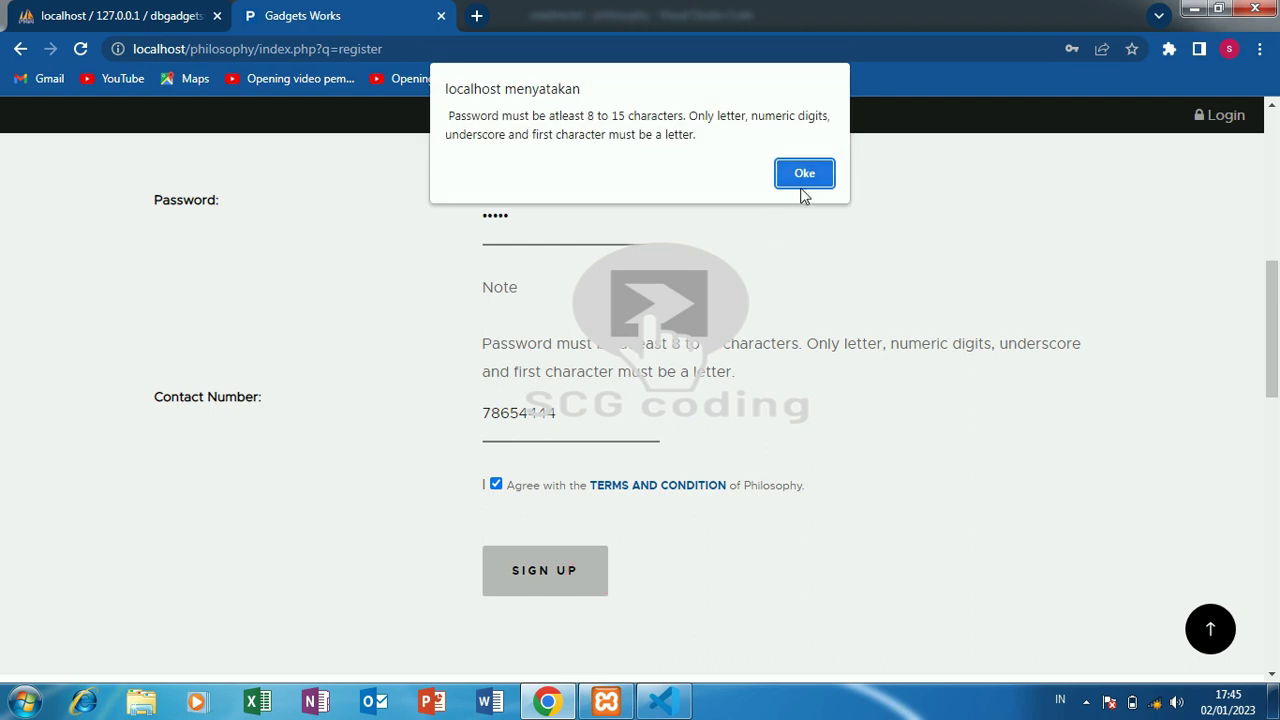
left_click(804, 178)
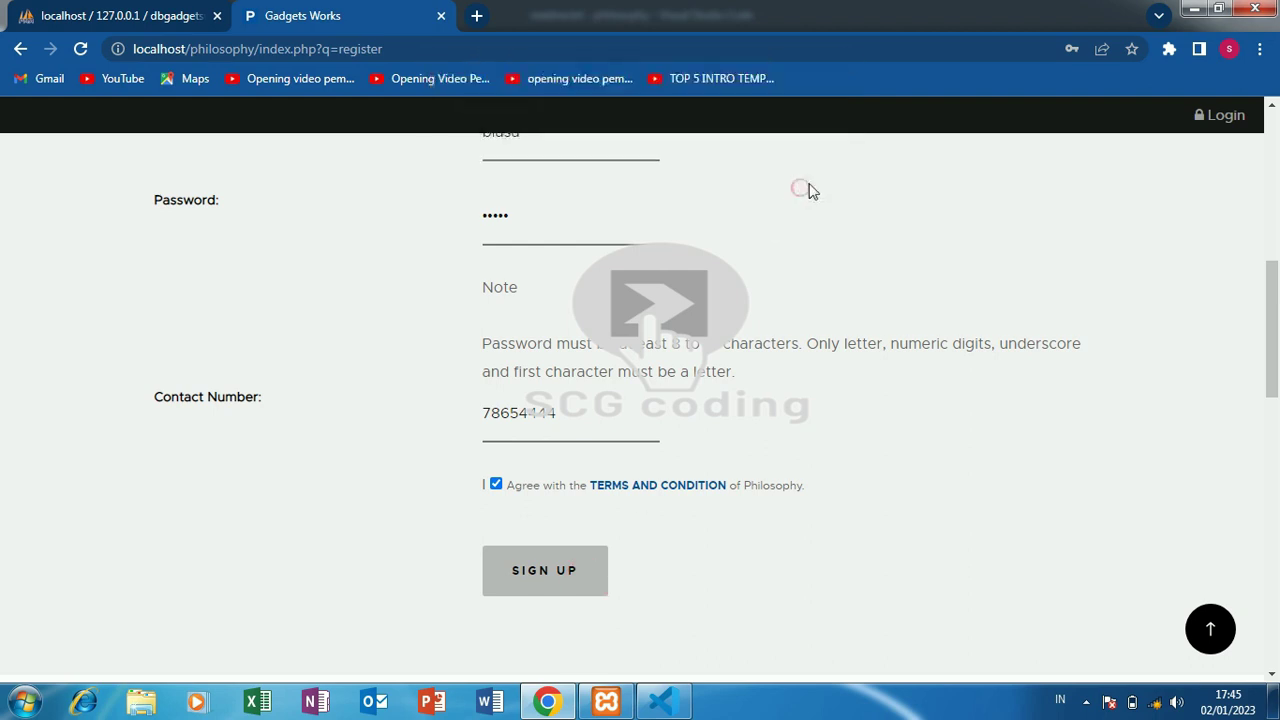
left_click_drag(1266, 343, 1266, 282)
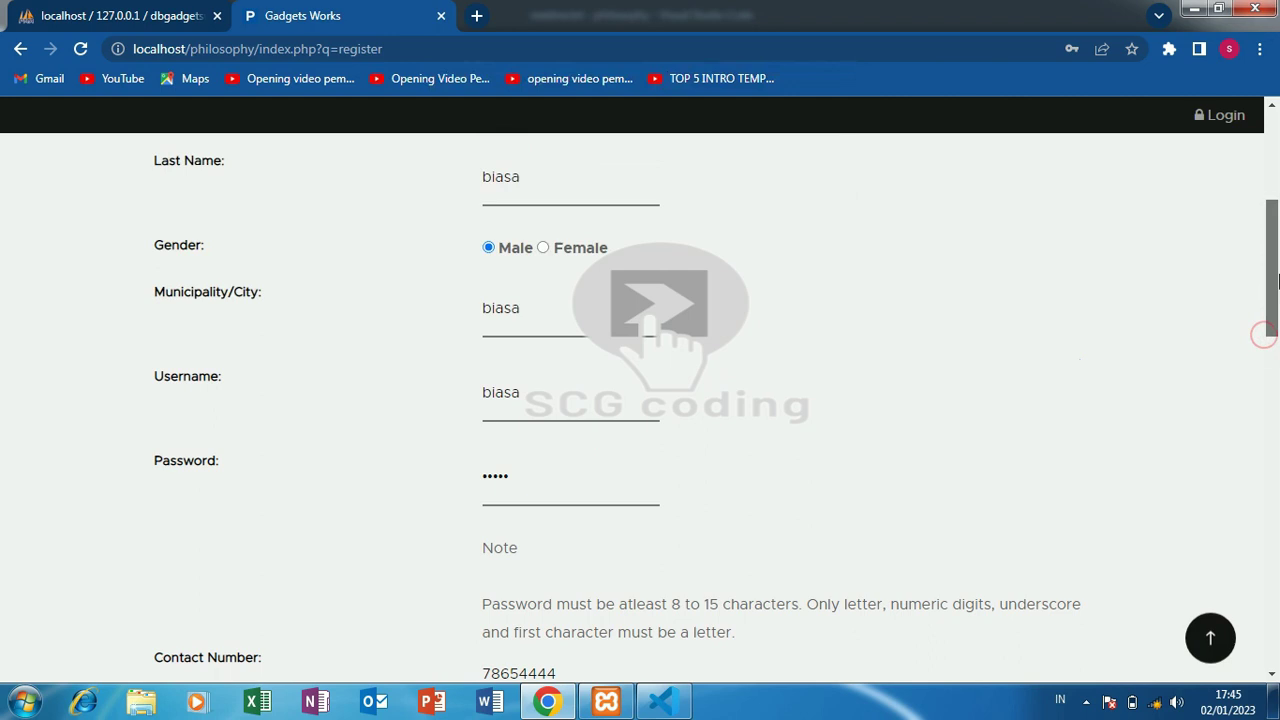
- Append 123 to both the password and the username, then submit the registration again
left_click(534, 488)
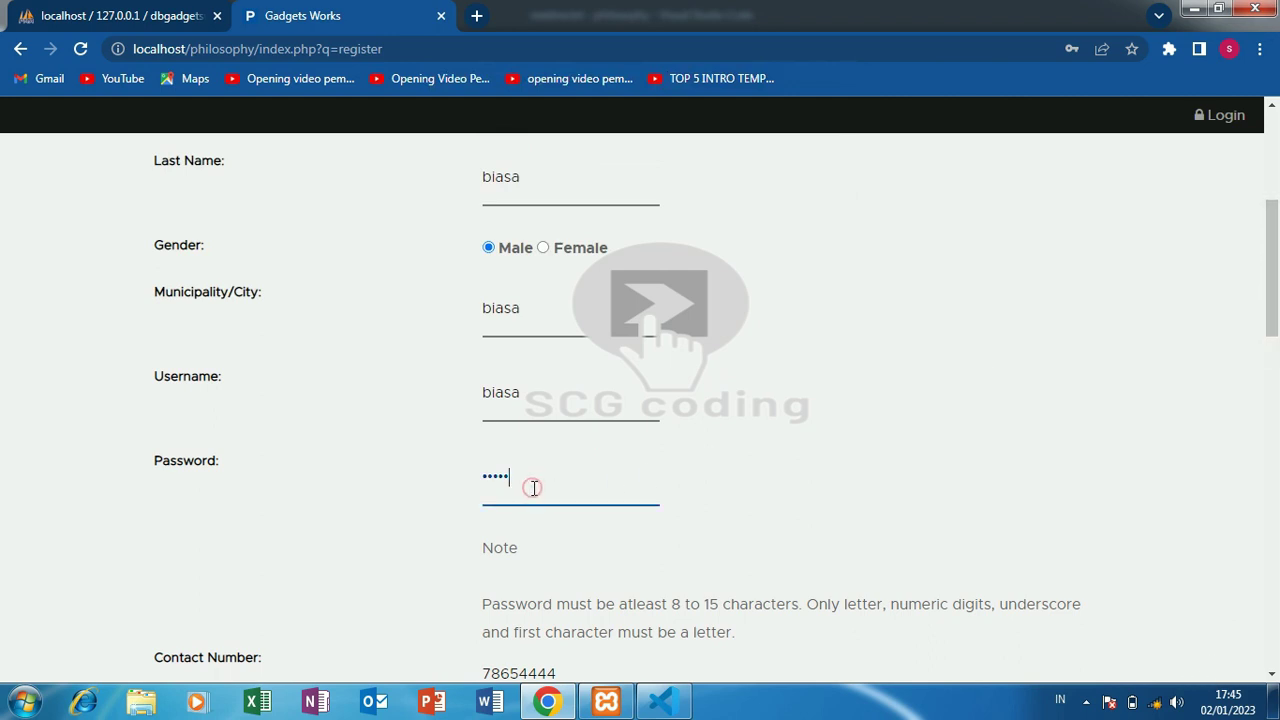
type("123")
left_click(557, 393)
type("123")
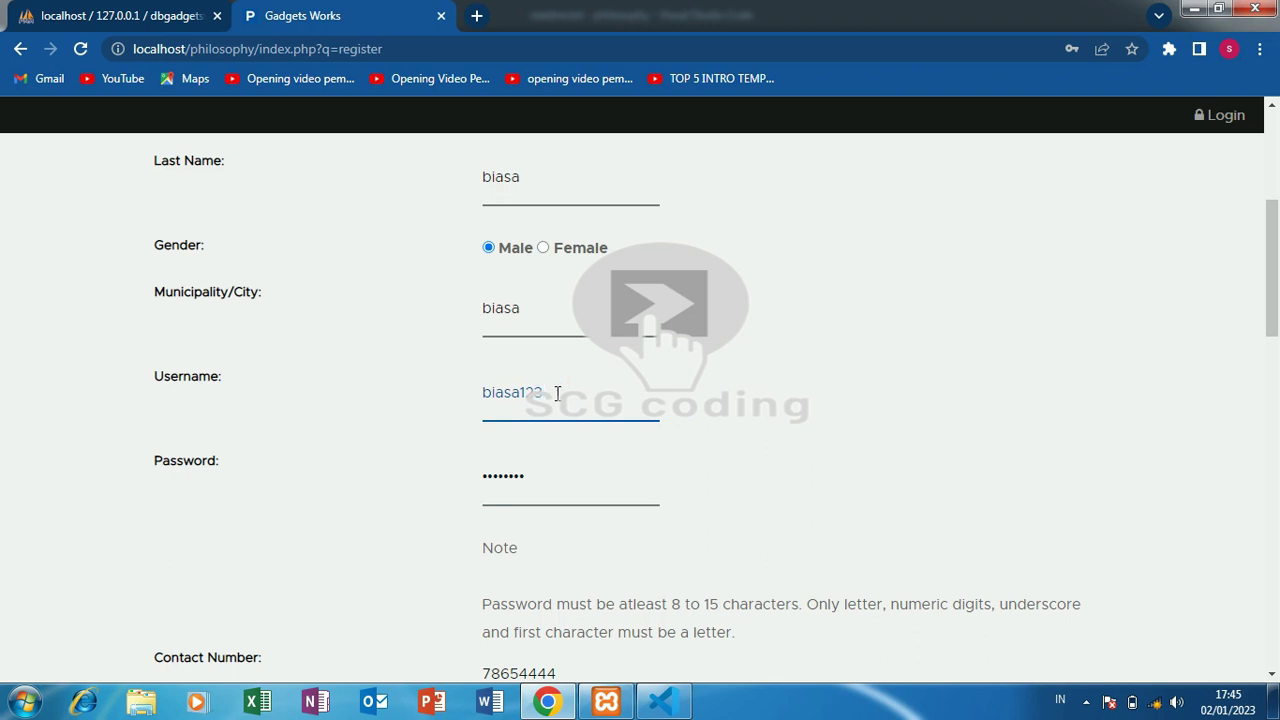
key("ctrl+a")
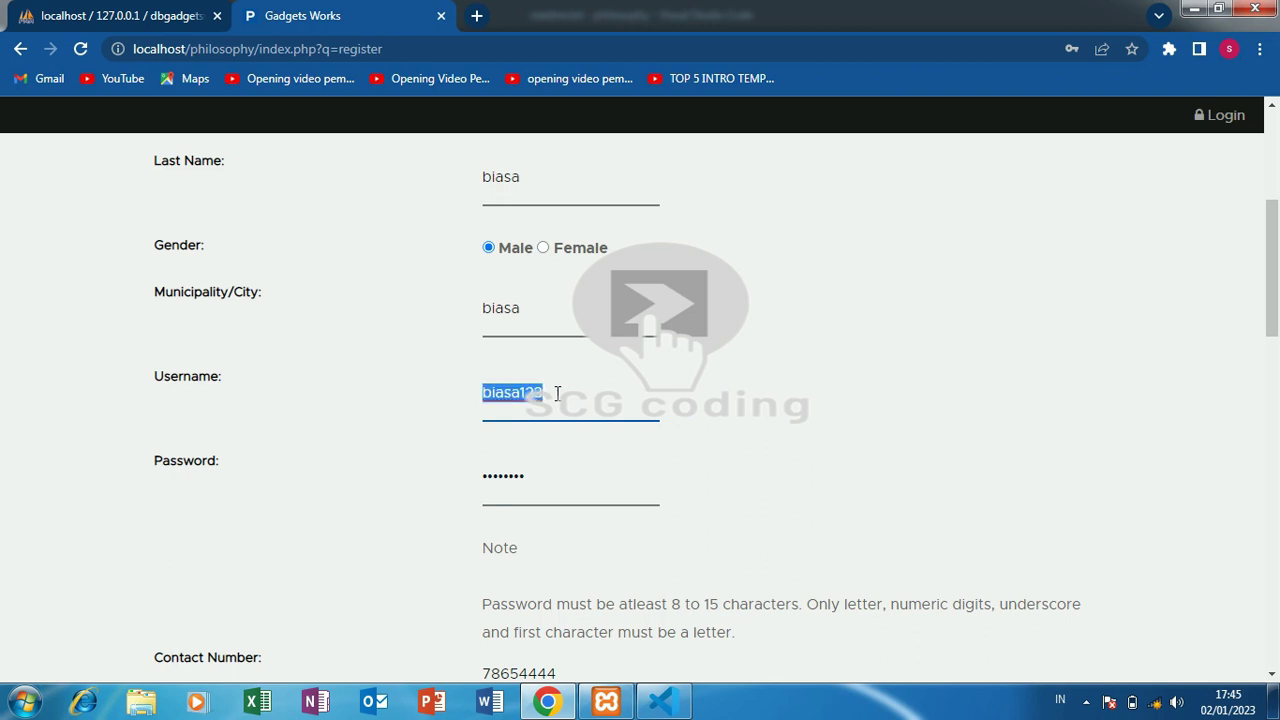
scroll(860, 294, "down", 8)
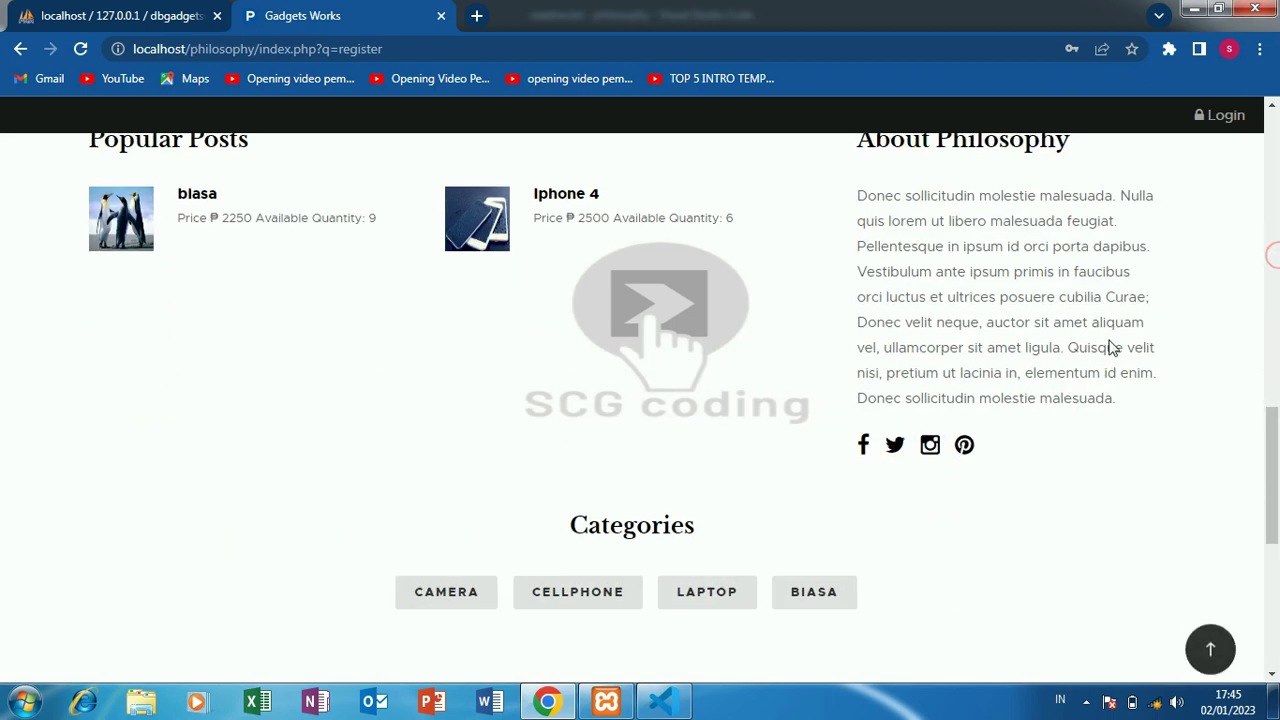
left_click_drag(1274, 479, 1278, 393)
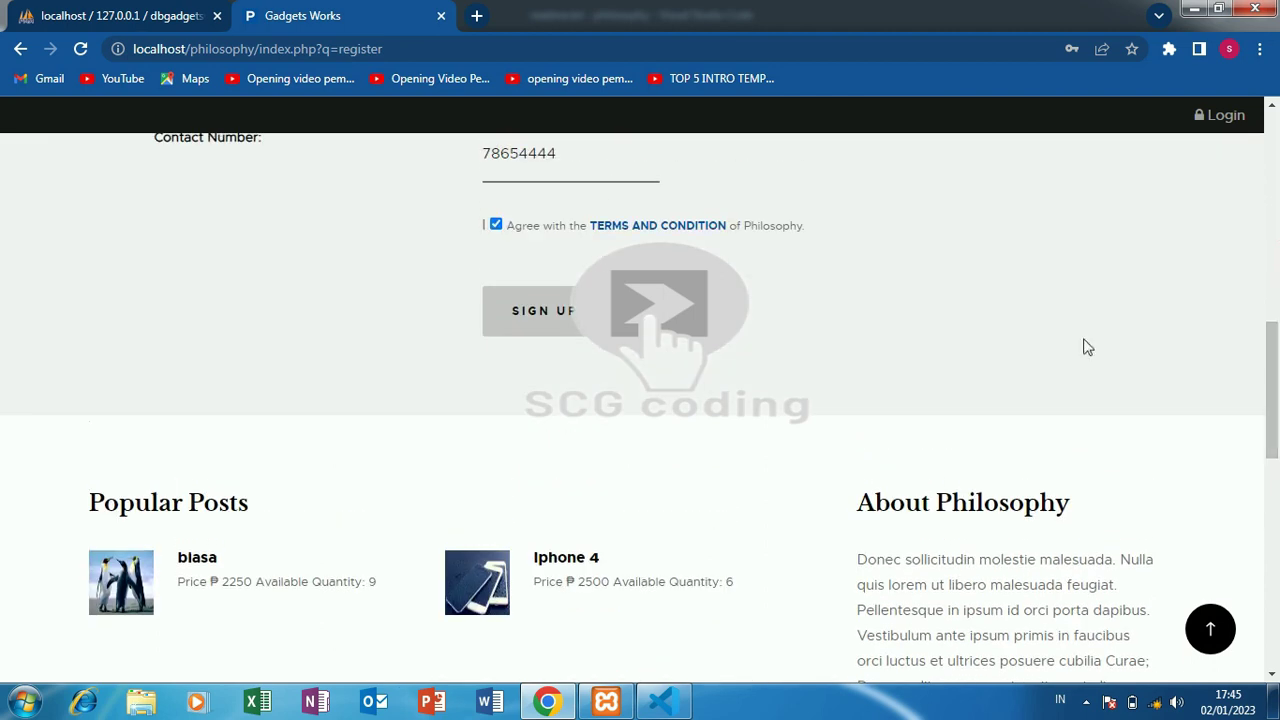
left_click(549, 322)
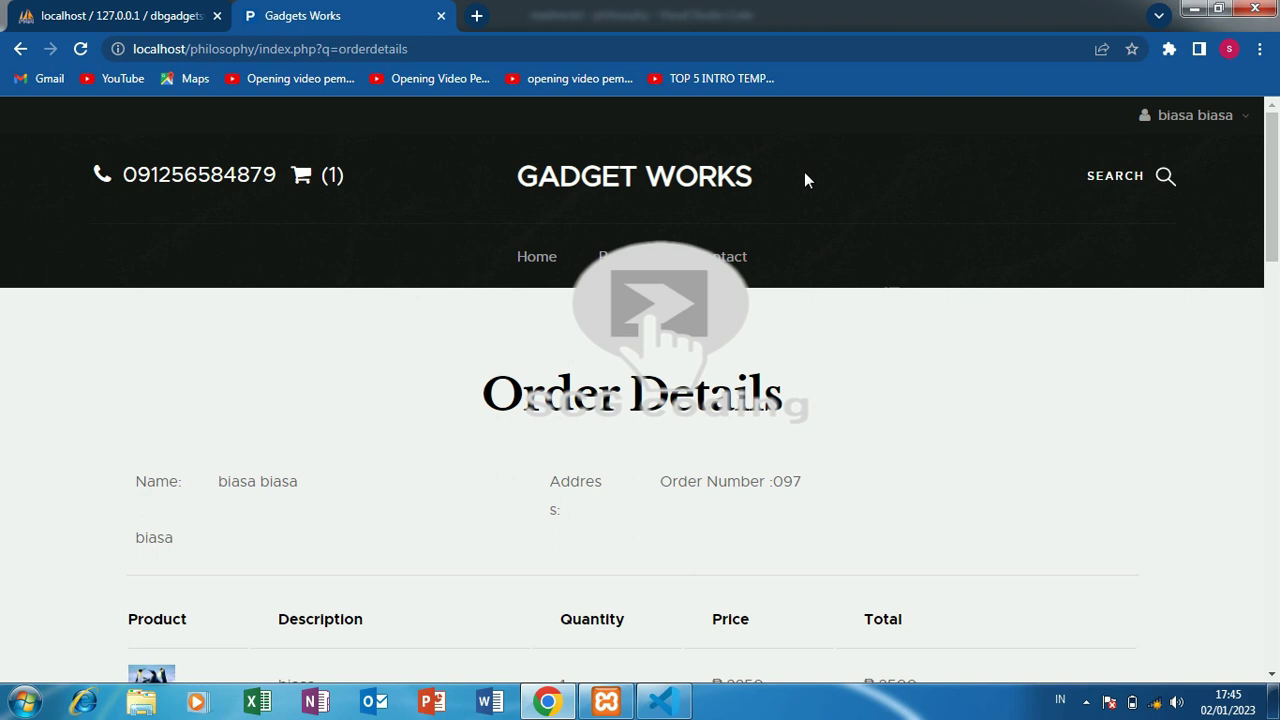
- Submit the cash-on-delivery order, then open pending order 97's ₱2,500.00 details from the profile
left_click_drag(1272, 150, 1276, 288)
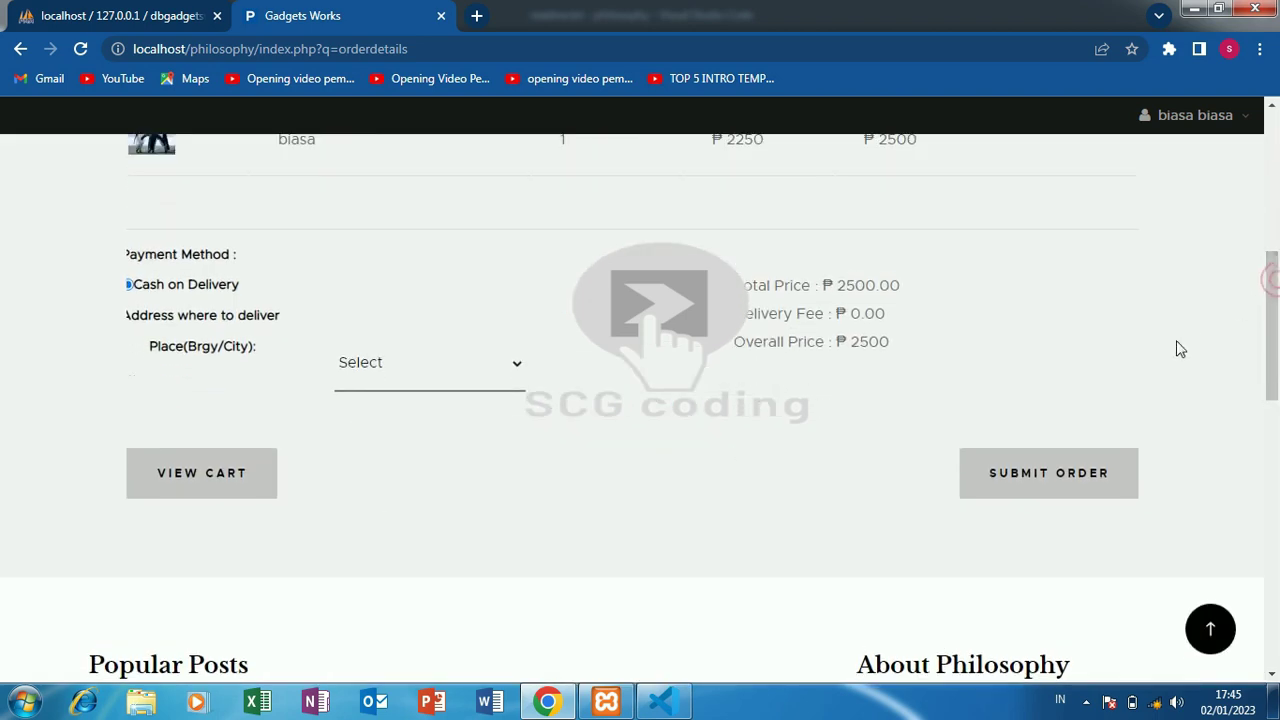
left_click(1018, 479)
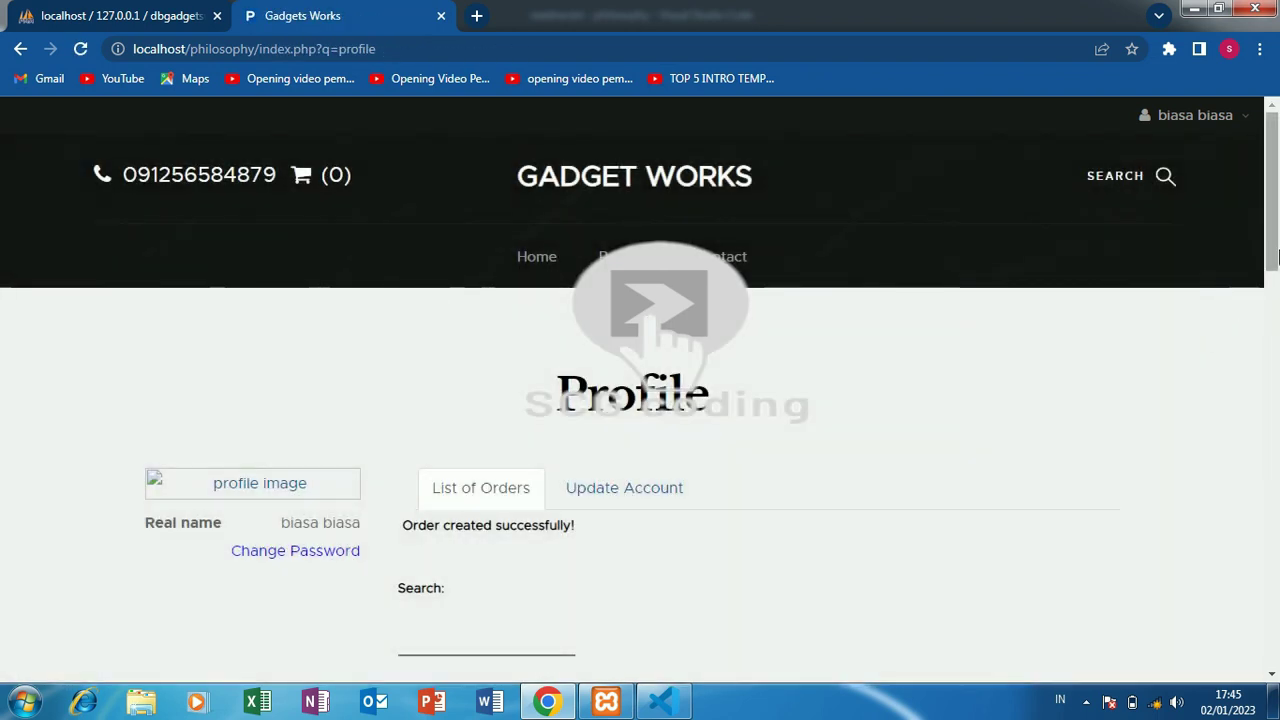
left_click_drag(1273, 257, 1275, 353)
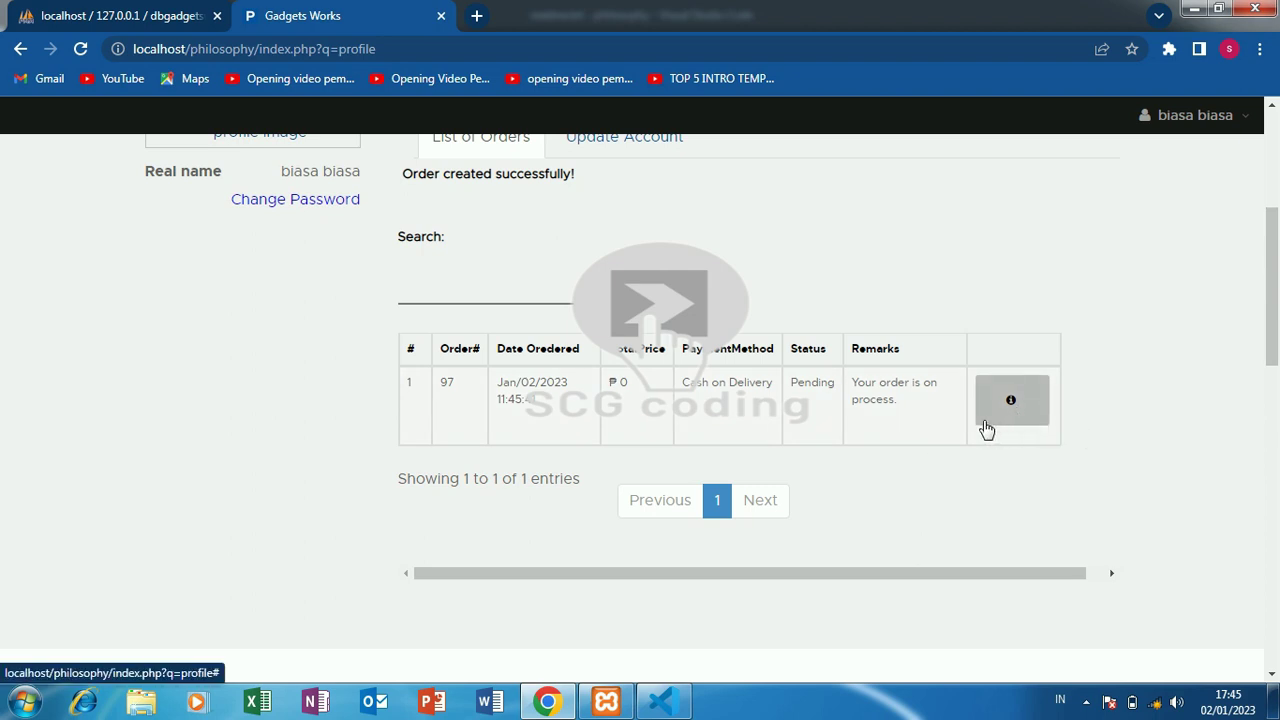
left_click(1012, 400)
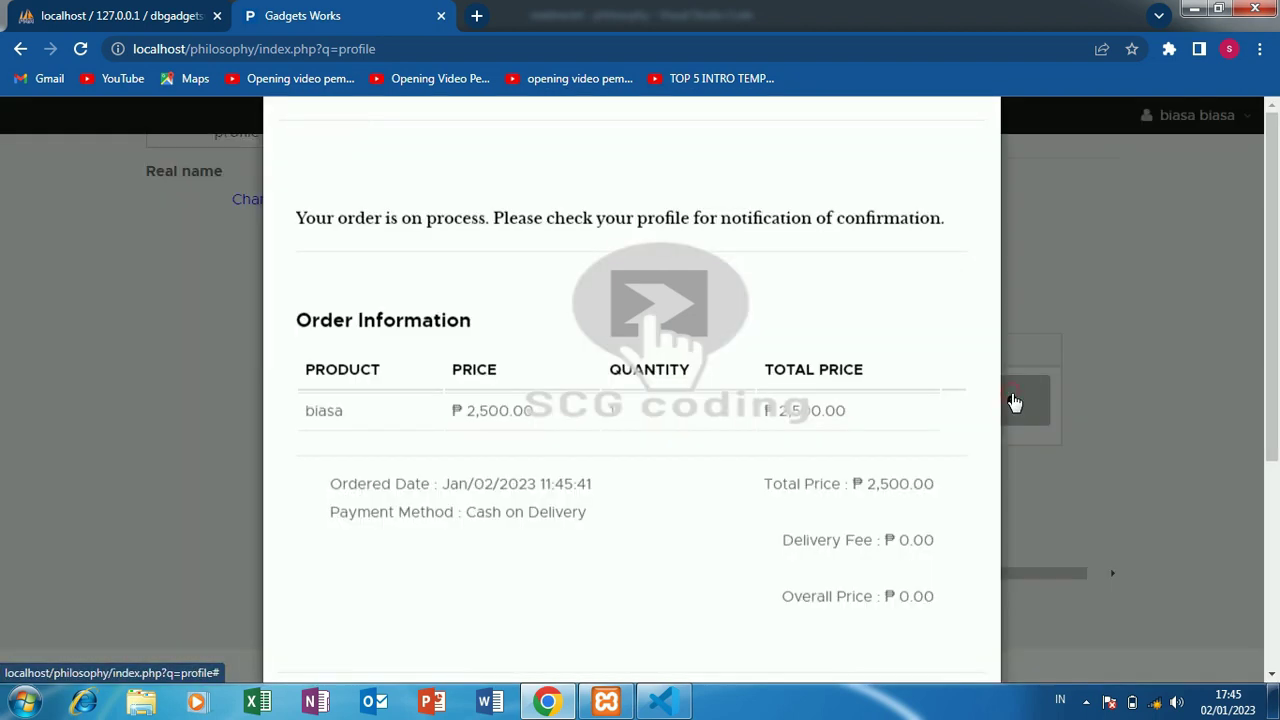
scroll(1277, 218, "down", 4)
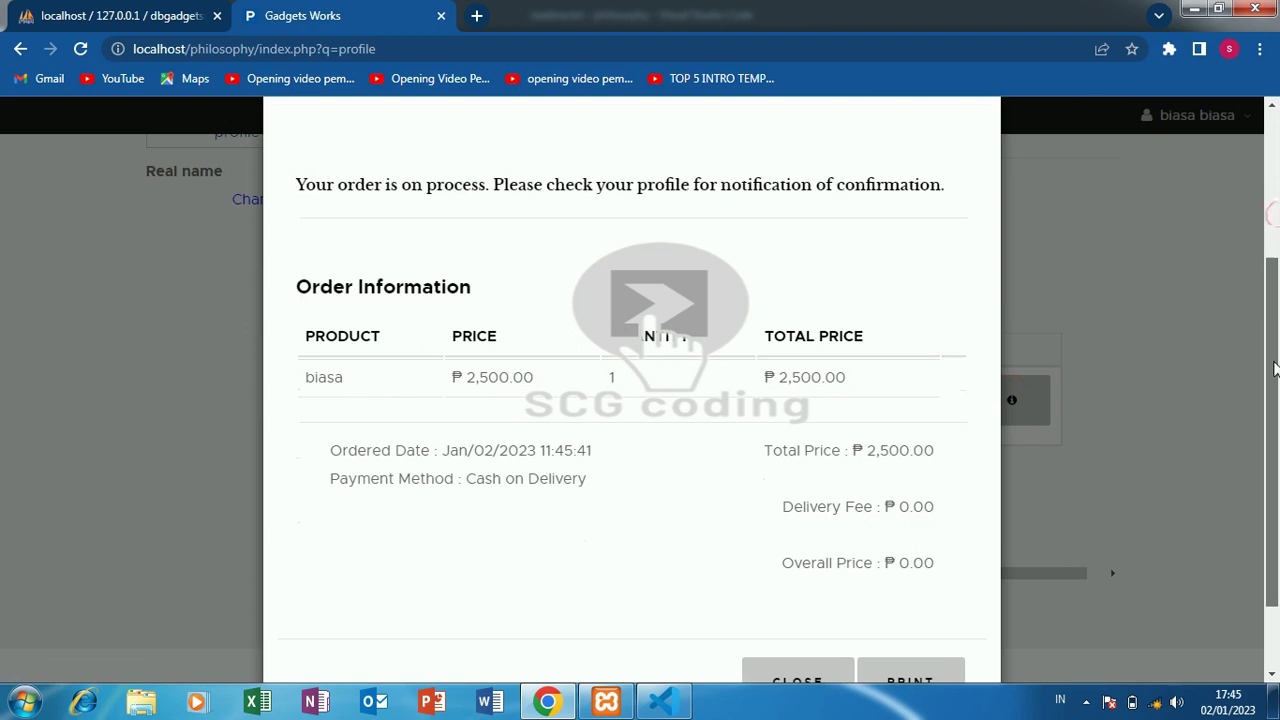
left_click(932, 600)
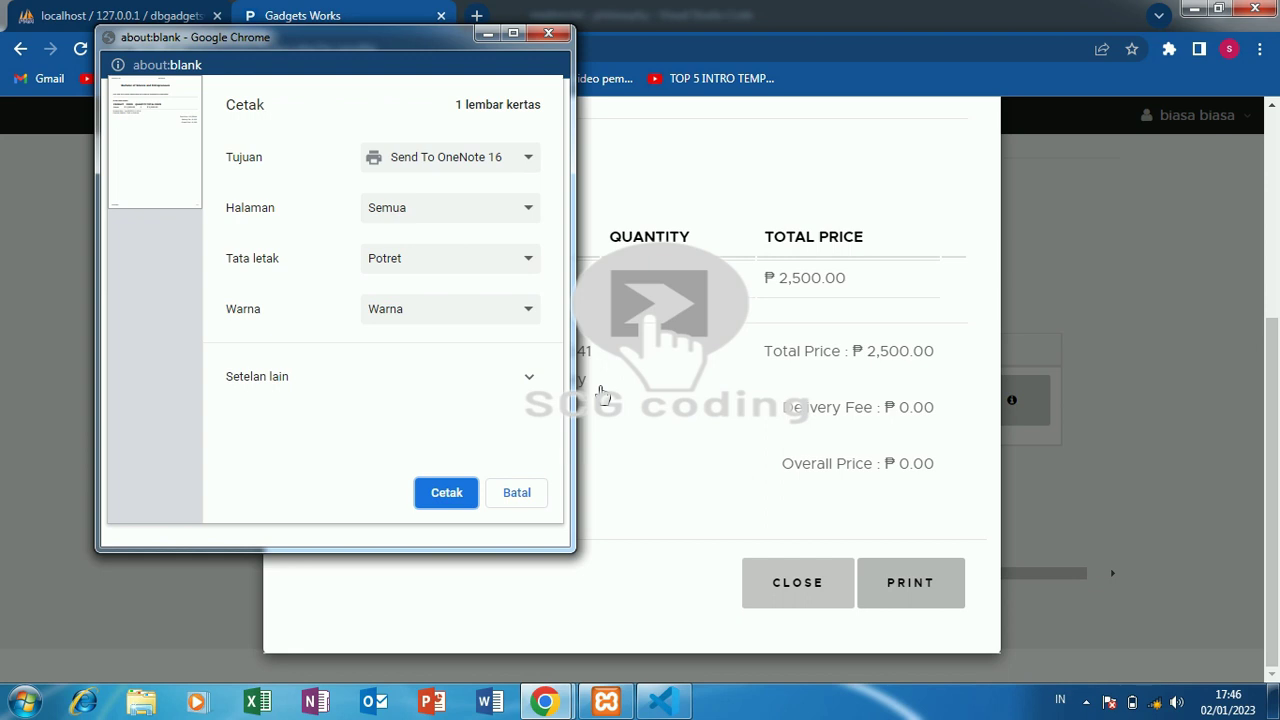
left_click(513, 33)
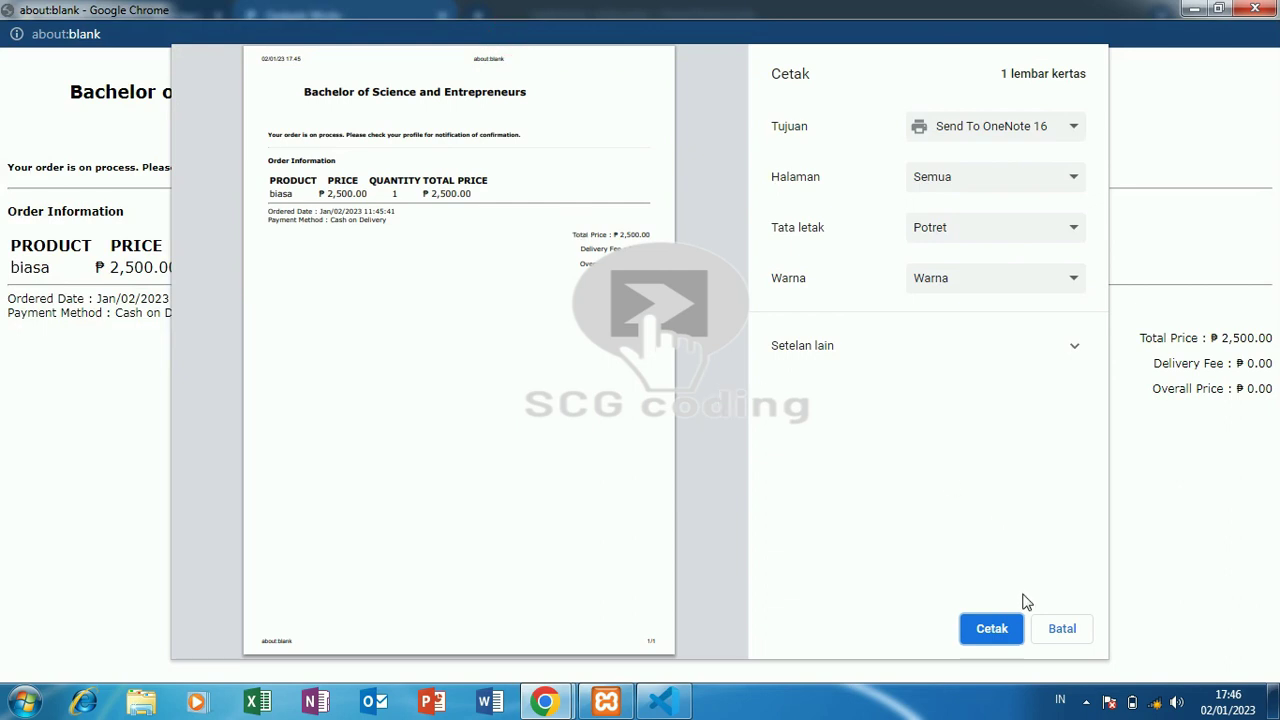
left_click(1079, 632)
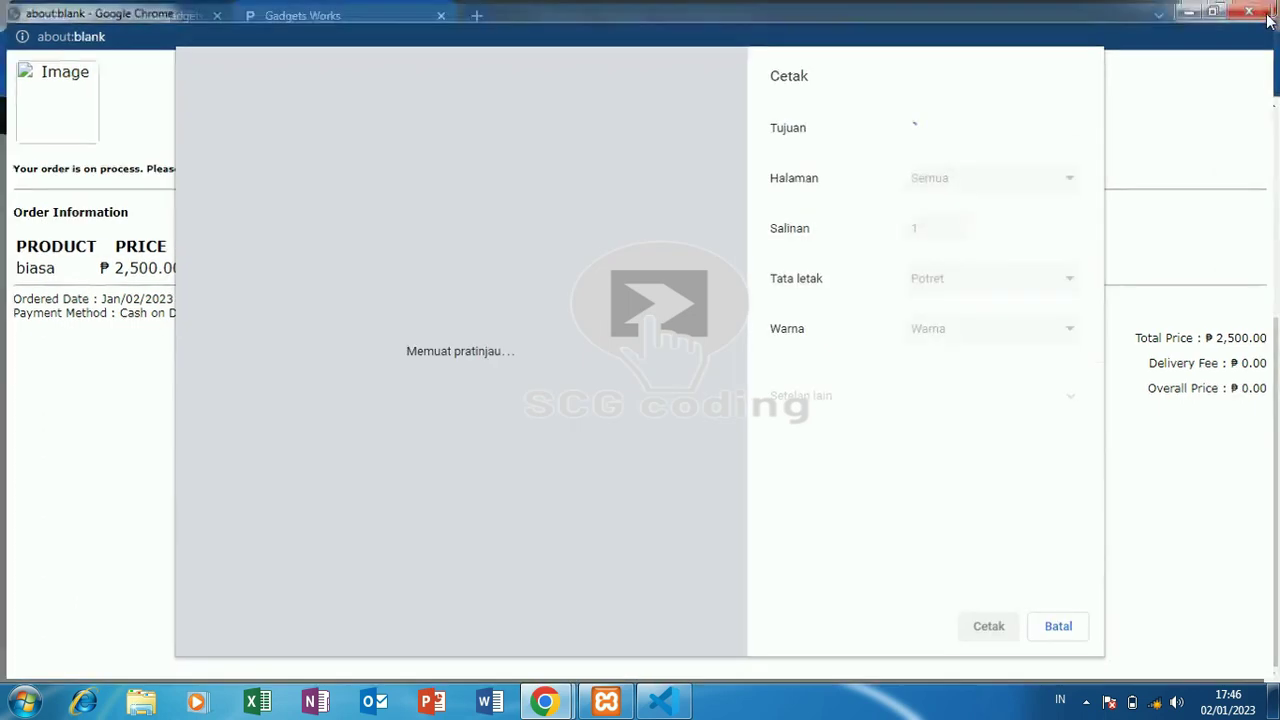
key("Escape")
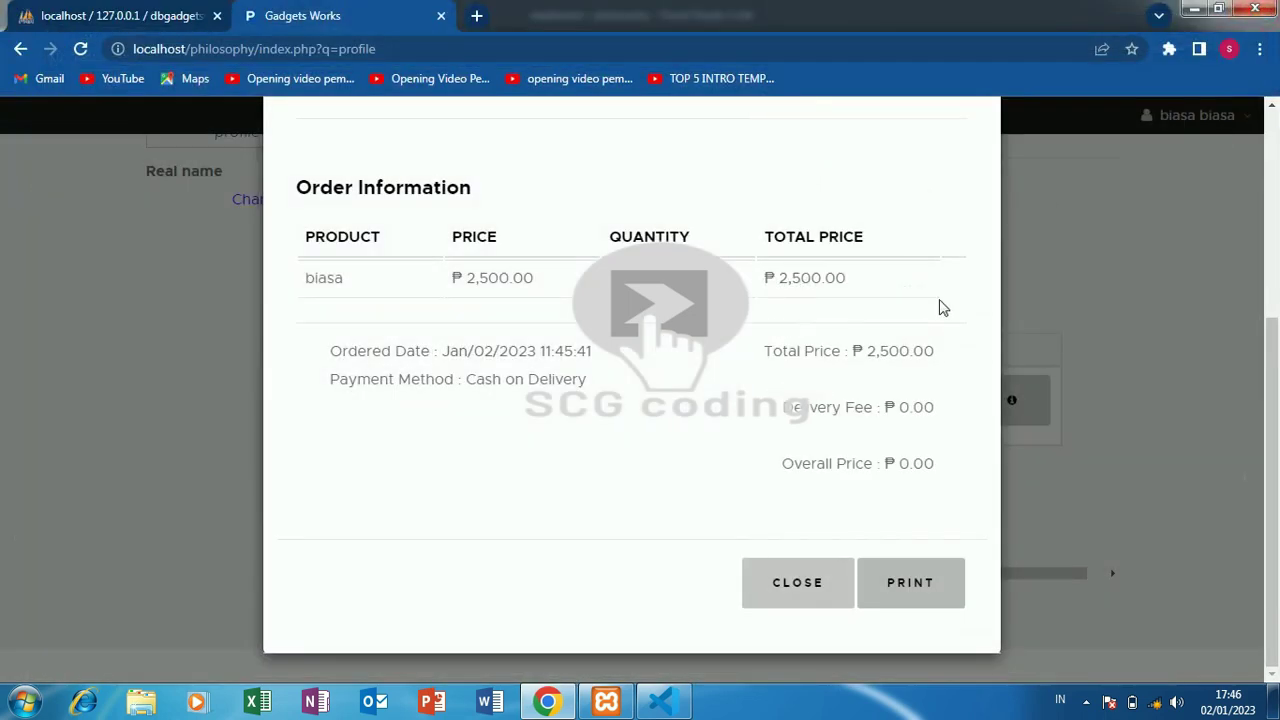
- Close the order details modal and go to the customer's My Profile page
left_click(806, 576)
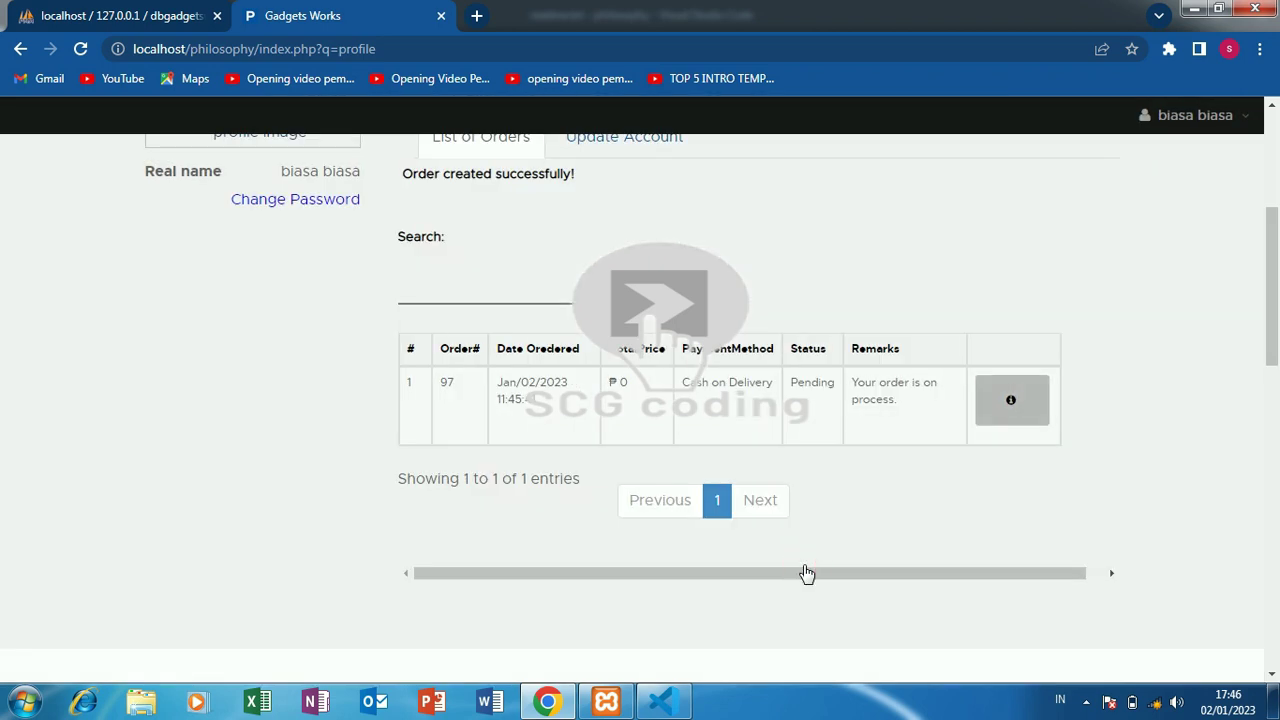
left_click(1178, 117)
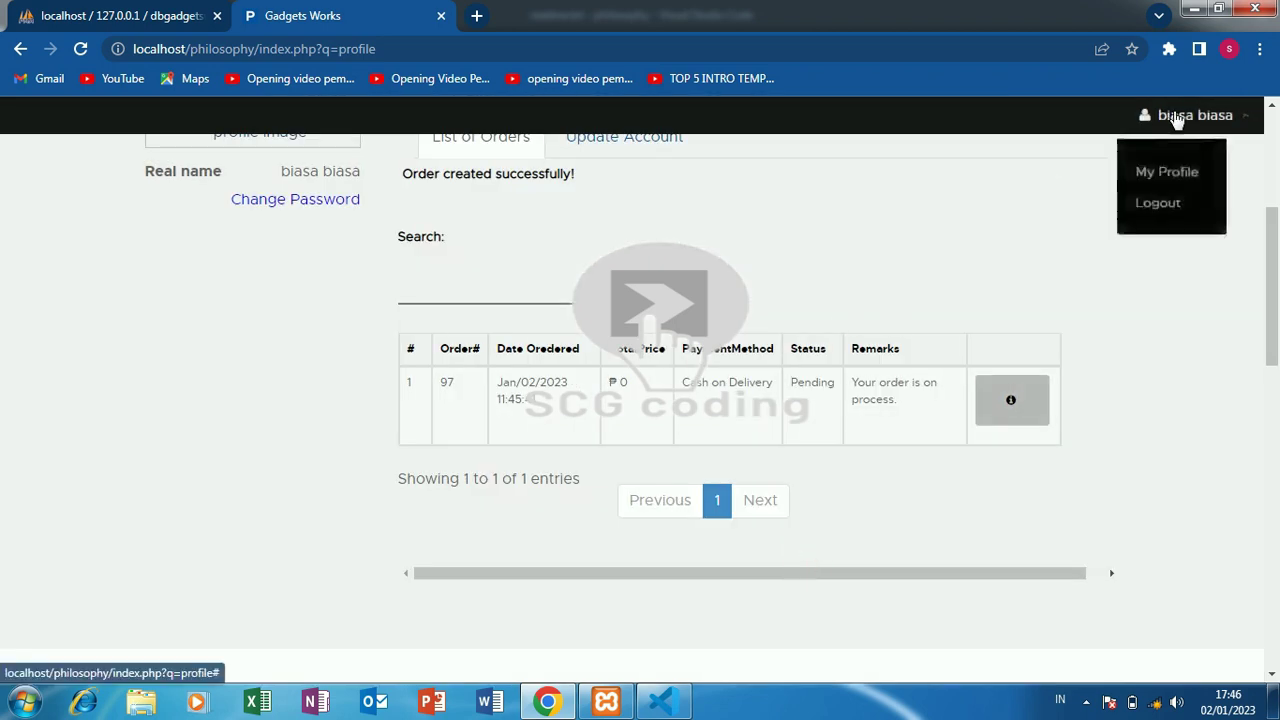
left_click(1170, 172)
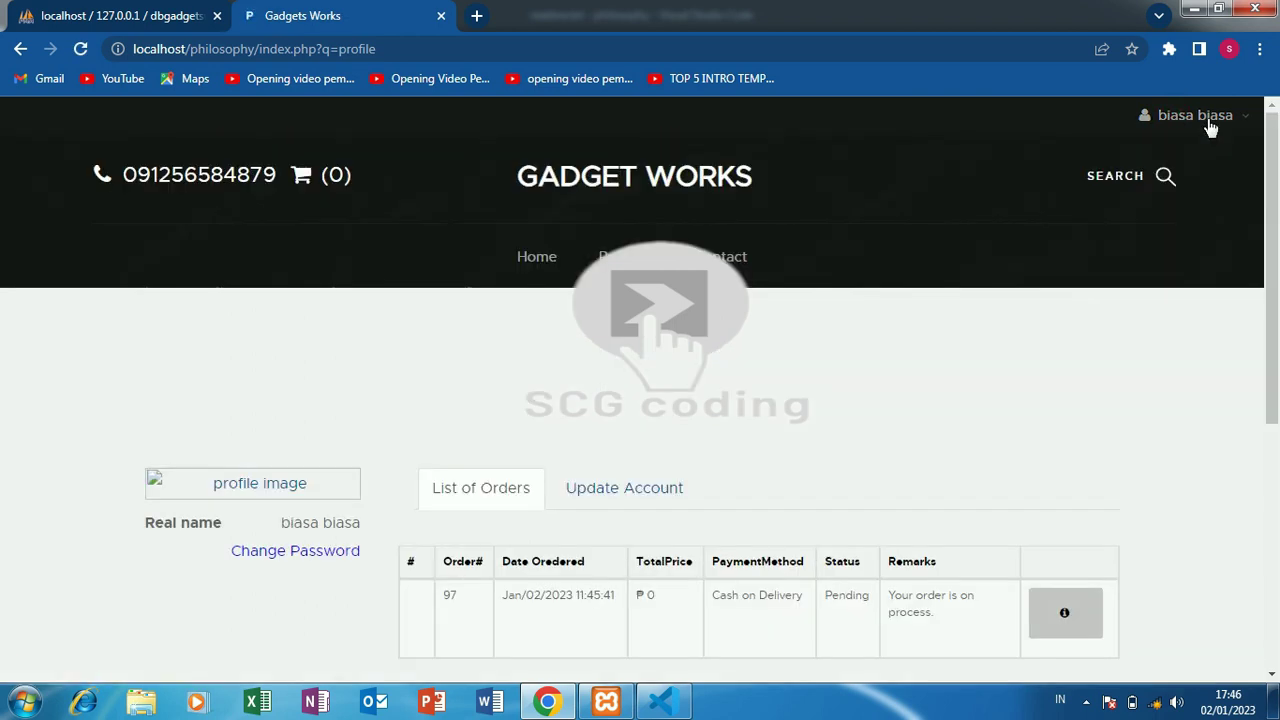
- Log out of the customer account, returning to the storefront product listing
left_click(1208, 122)
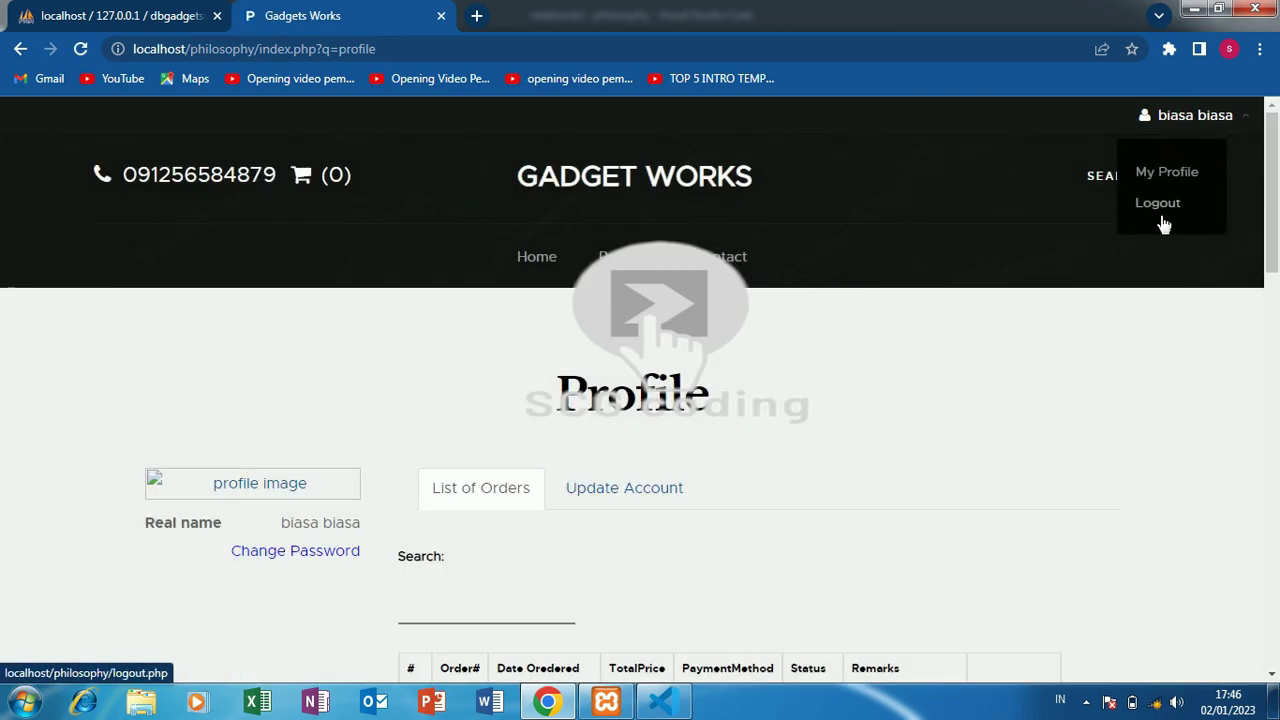
left_click(1165, 218)
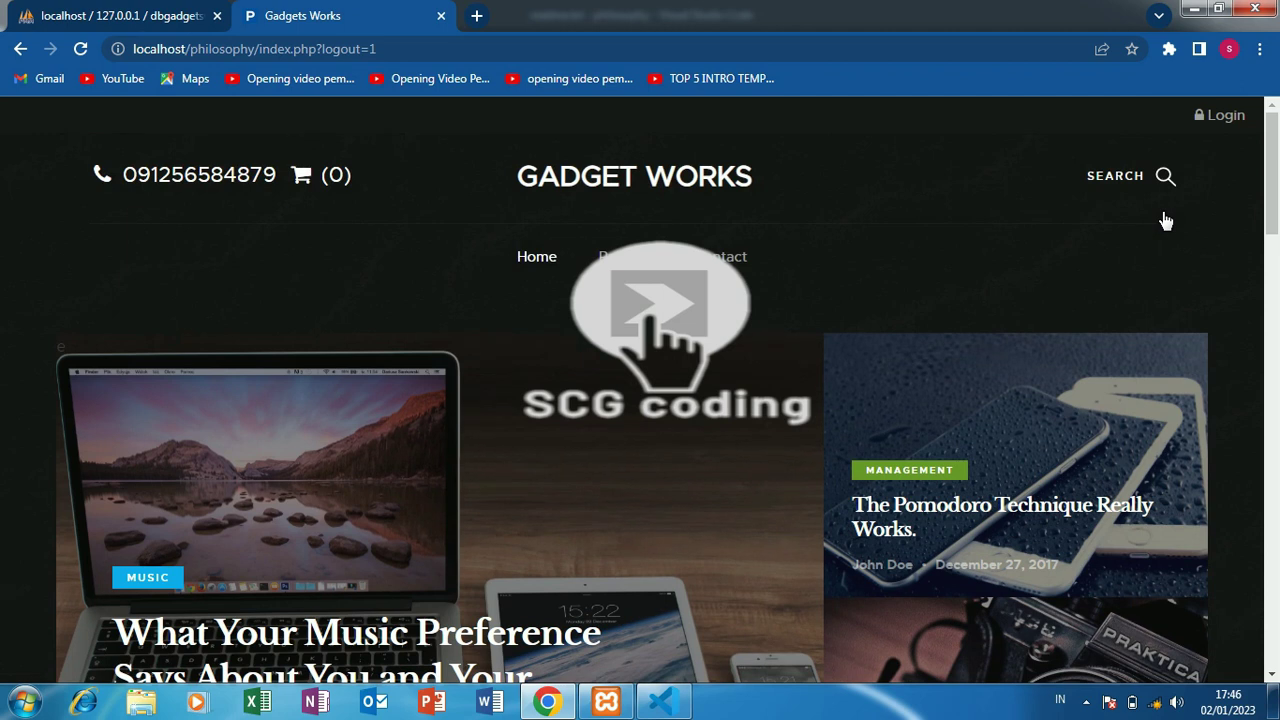
left_click_drag(1273, 140, 1277, 295)
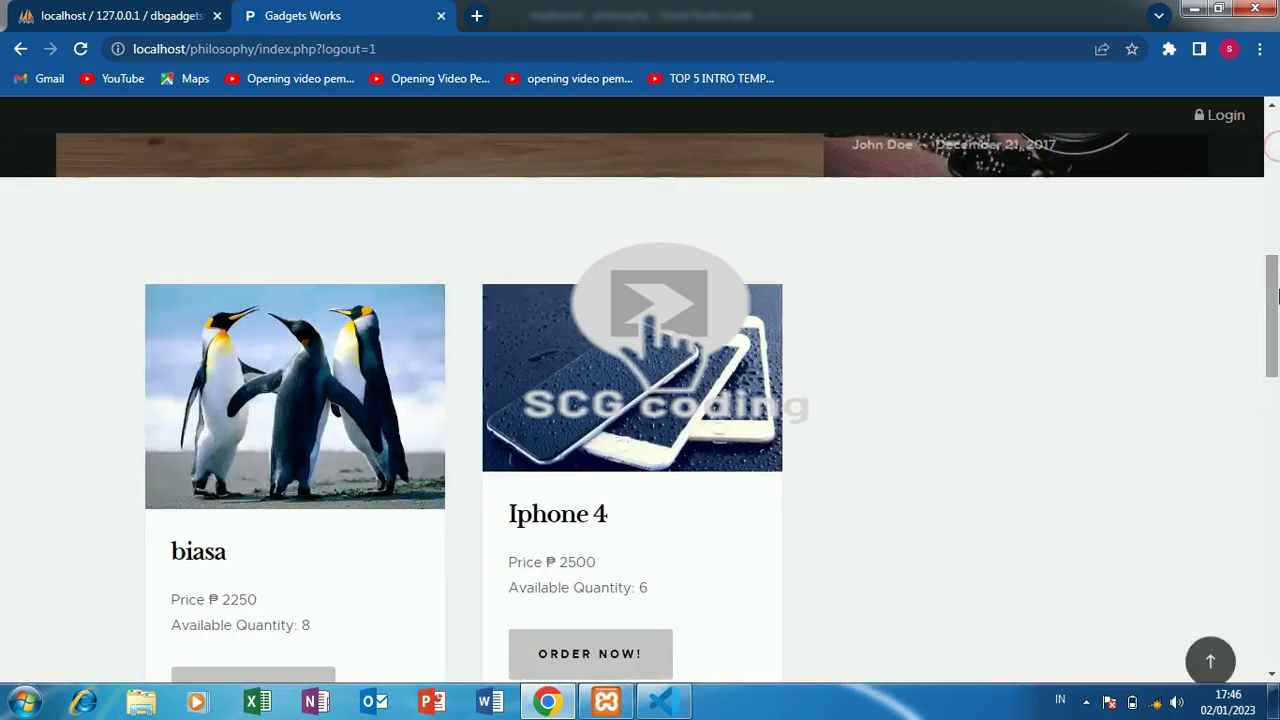